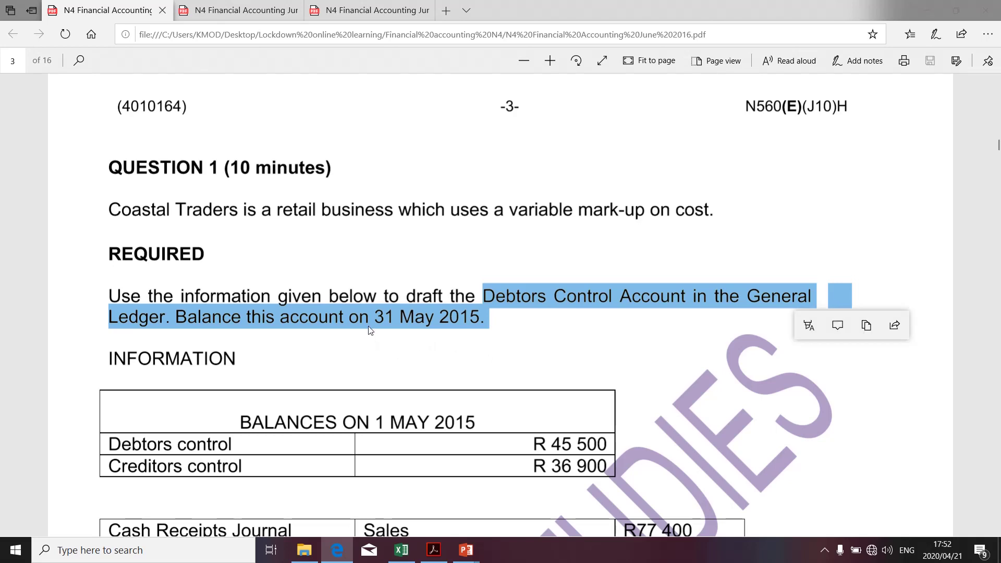
- Examine Question 1's Debtors Control Account requirement, the 31 May 2015 balancing date, and the debtors and creditors control balances
left_click(353, 323)
left_click_drag(352, 323, 480, 323)
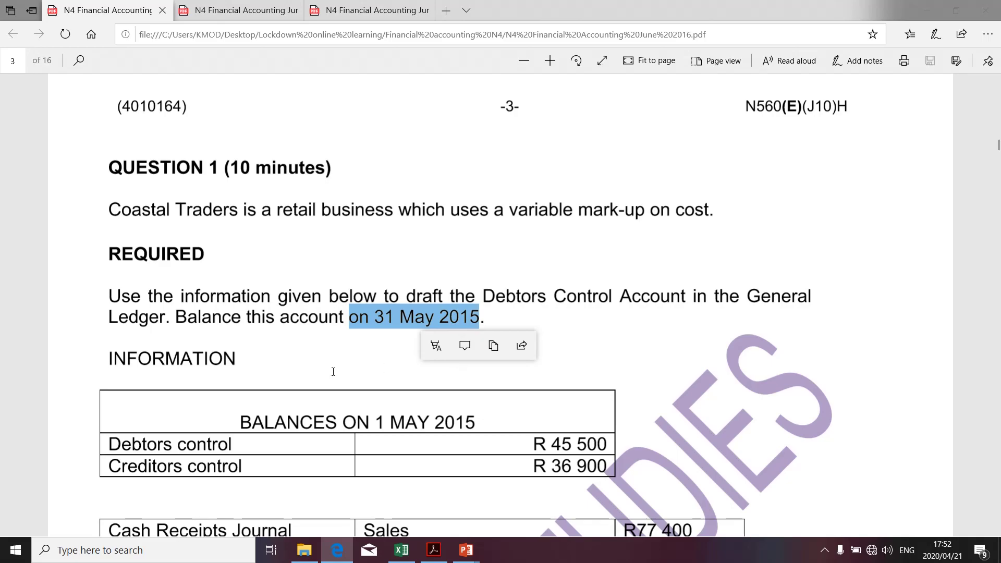
scroll(333, 372, "down", 12)
scroll(333, 371, "up", 12)
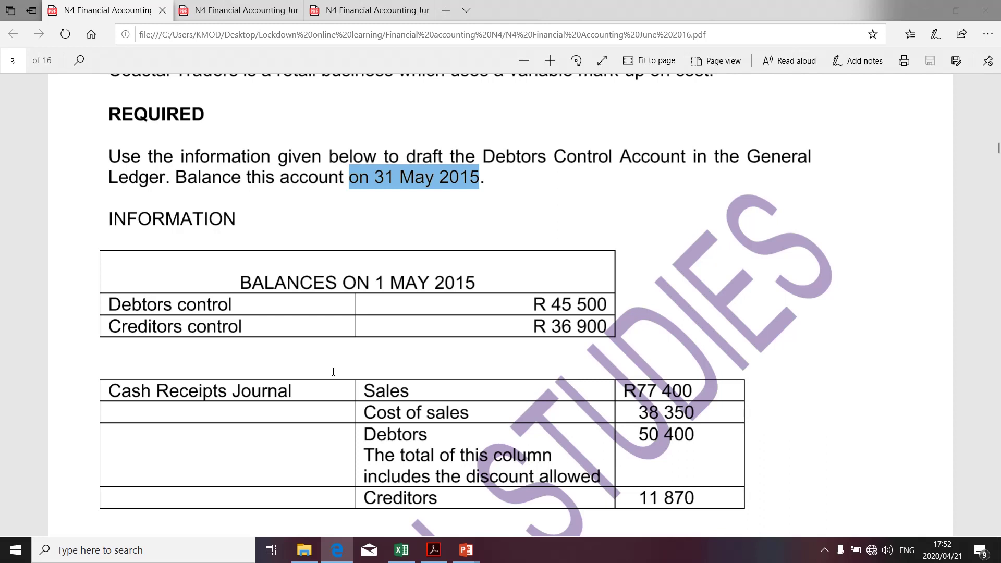
scroll(333, 371, "down", 3)
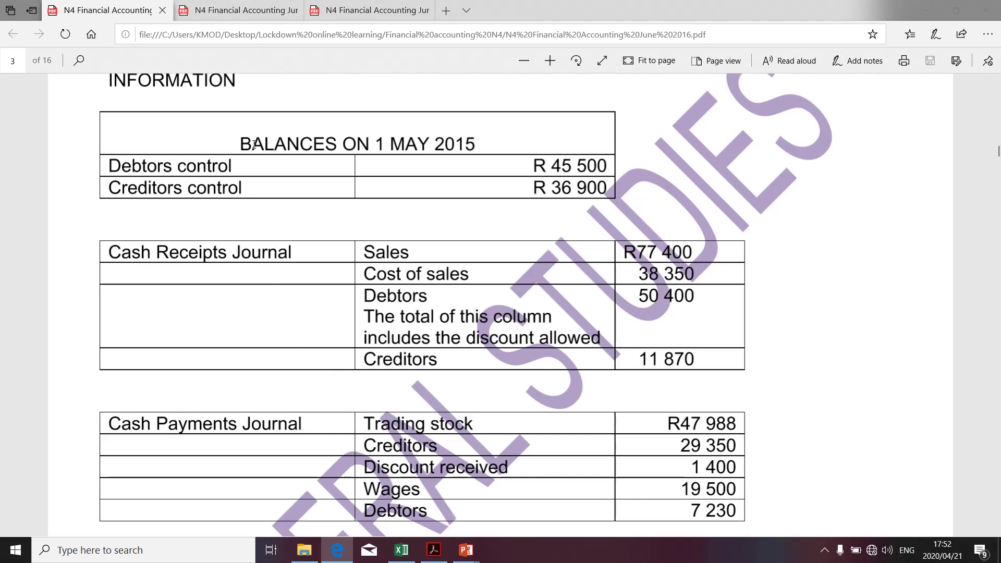
scroll(269, 204, "up", 1)
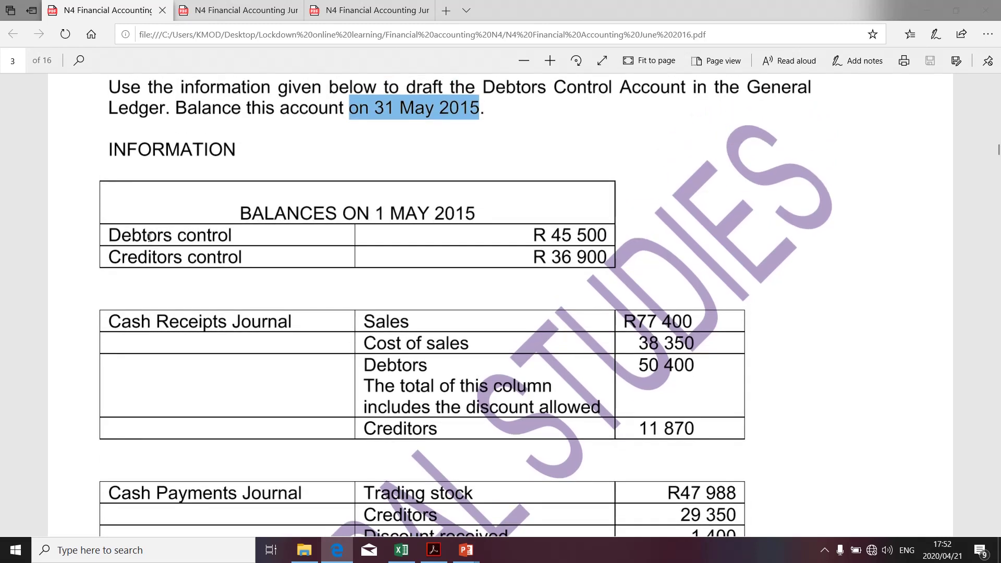
left_click_drag(115, 233, 222, 240)
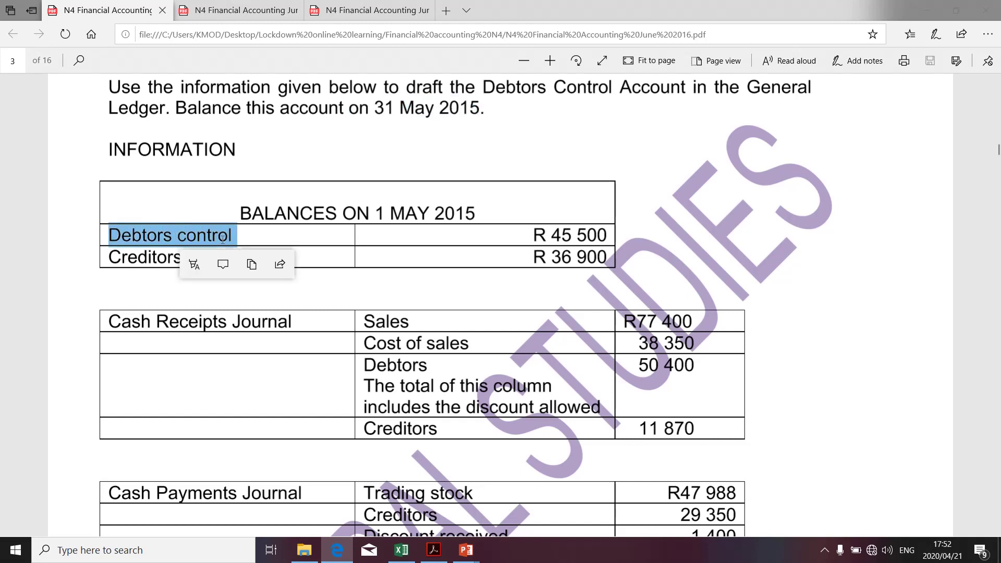
left_click_drag(115, 257, 224, 258)
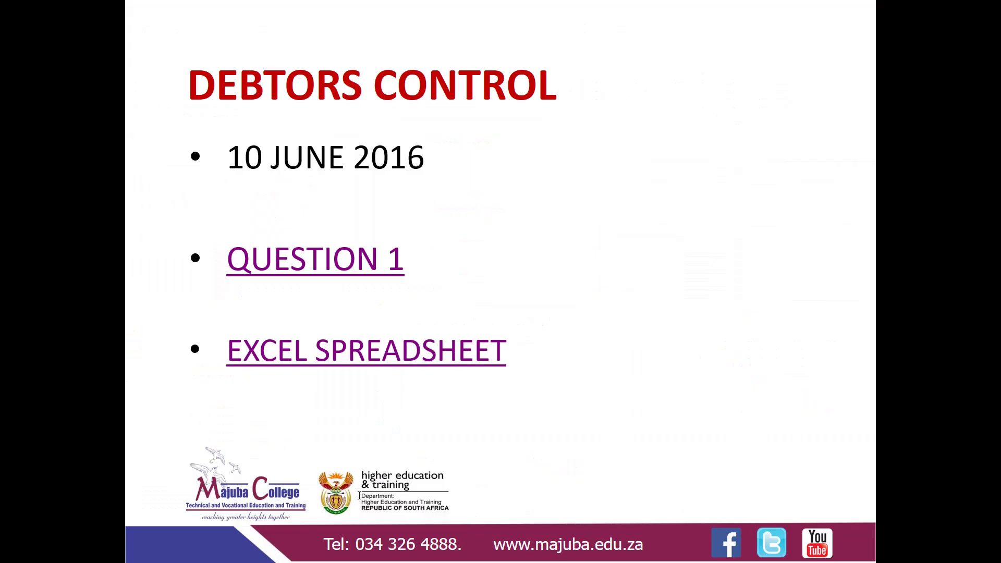
- Open the Excel spreadsheet linked on the slide and examine the Debtors Control account's debit side, credit side and closing balance row
left_click(311, 357)
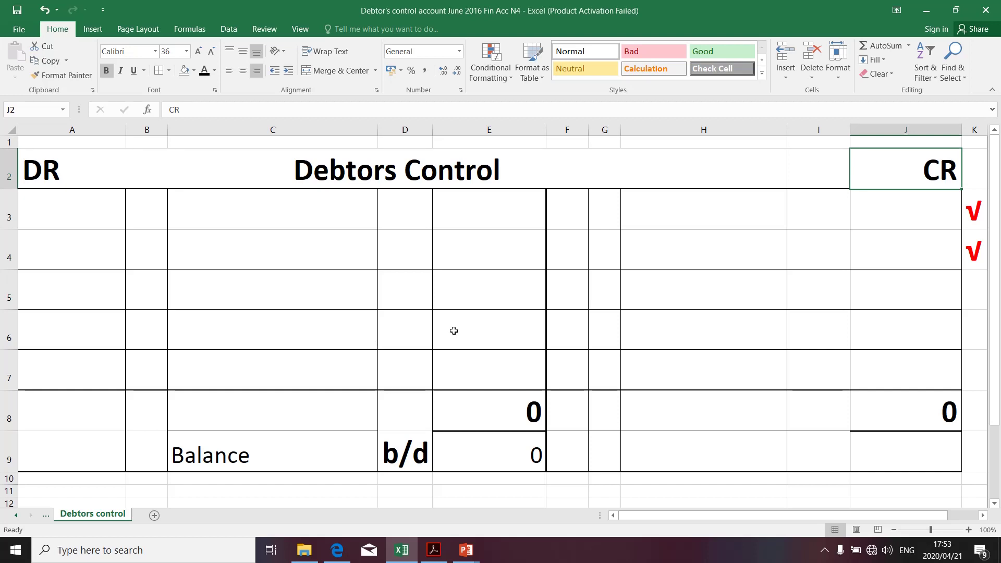
left_click(52, 171)
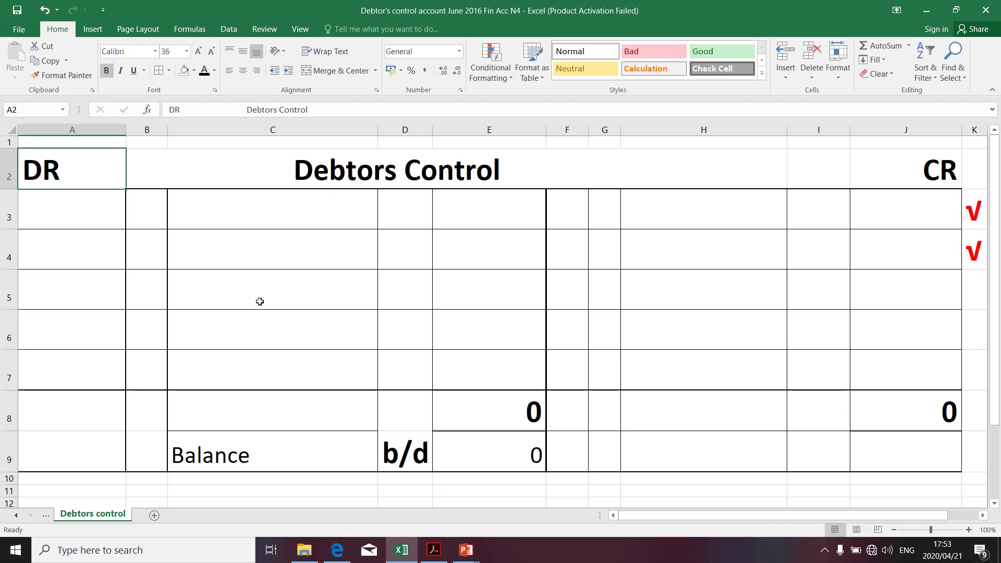
left_click(448, 229)
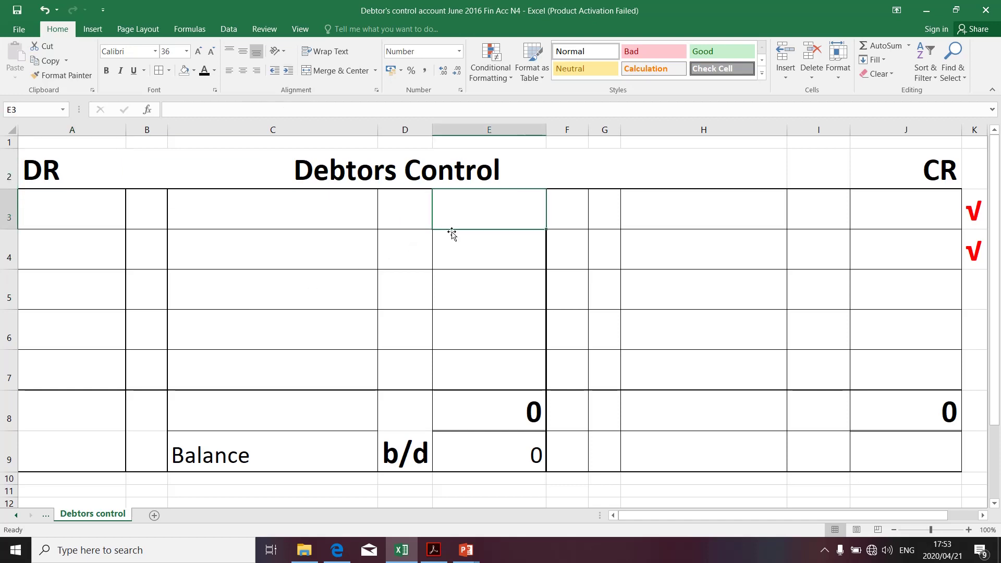
left_click(890, 216)
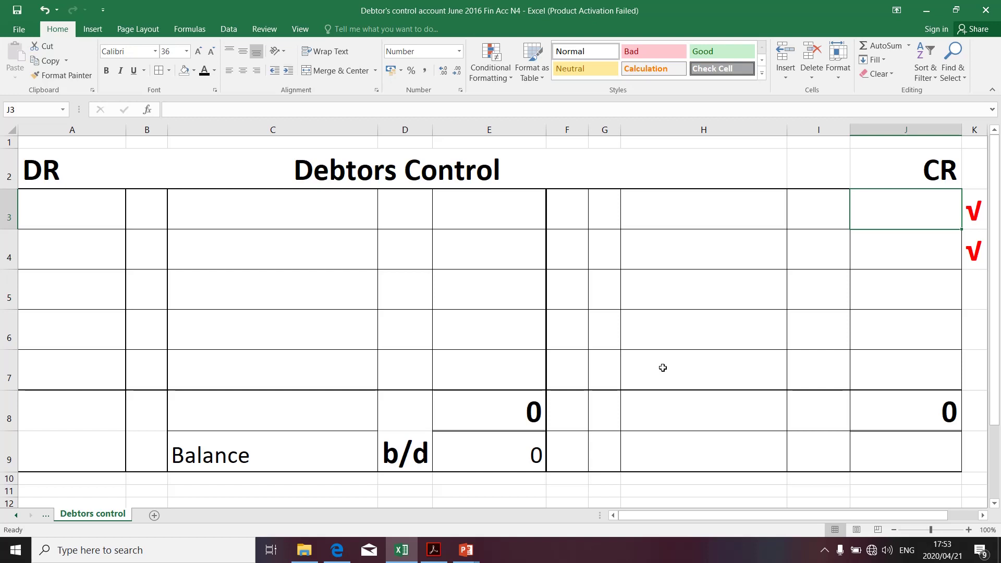
left_click(340, 226)
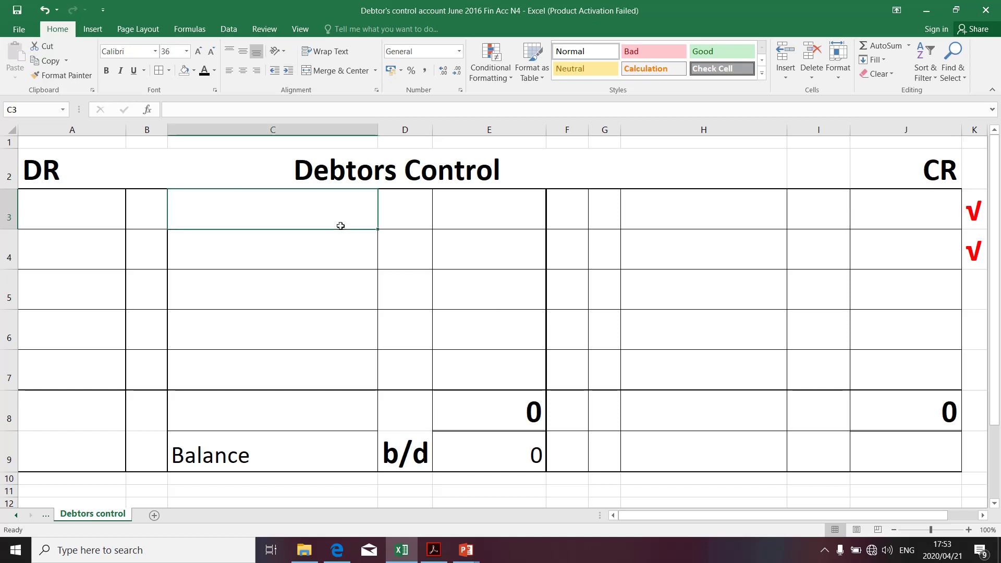
left_click(472, 219)
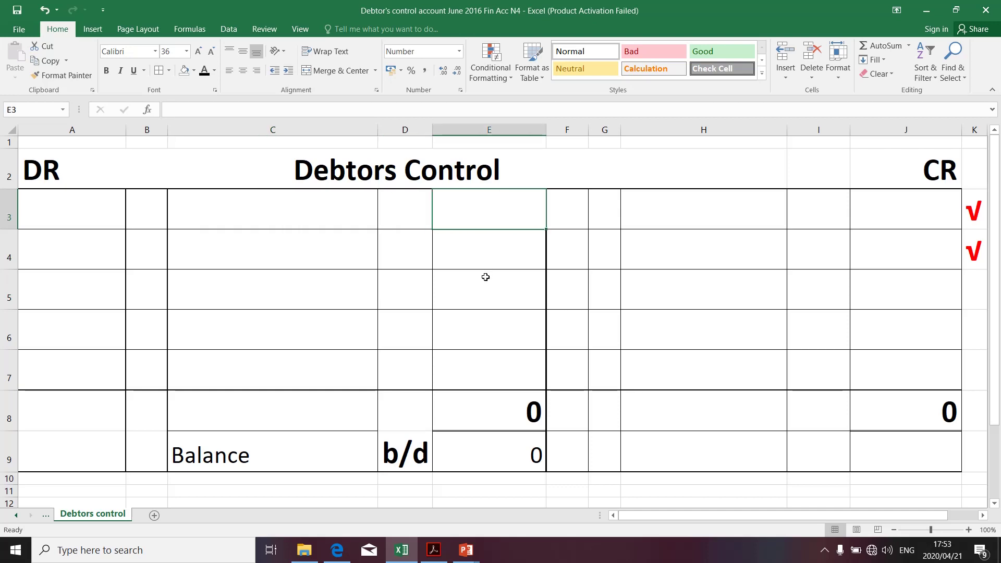
left_click(880, 380)
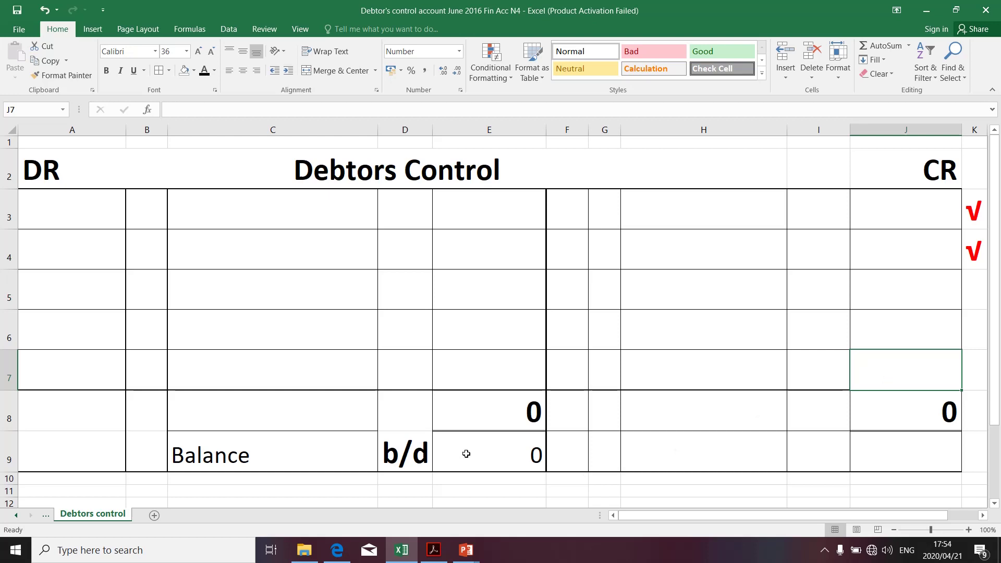
left_click(253, 454)
left_click_drag(253, 454, 396, 455)
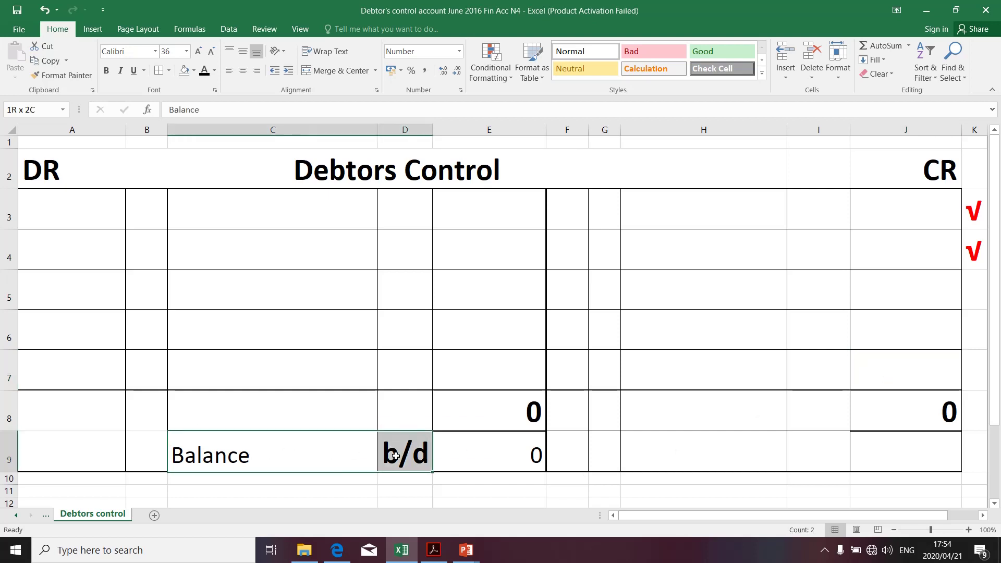
left_click(396, 456)
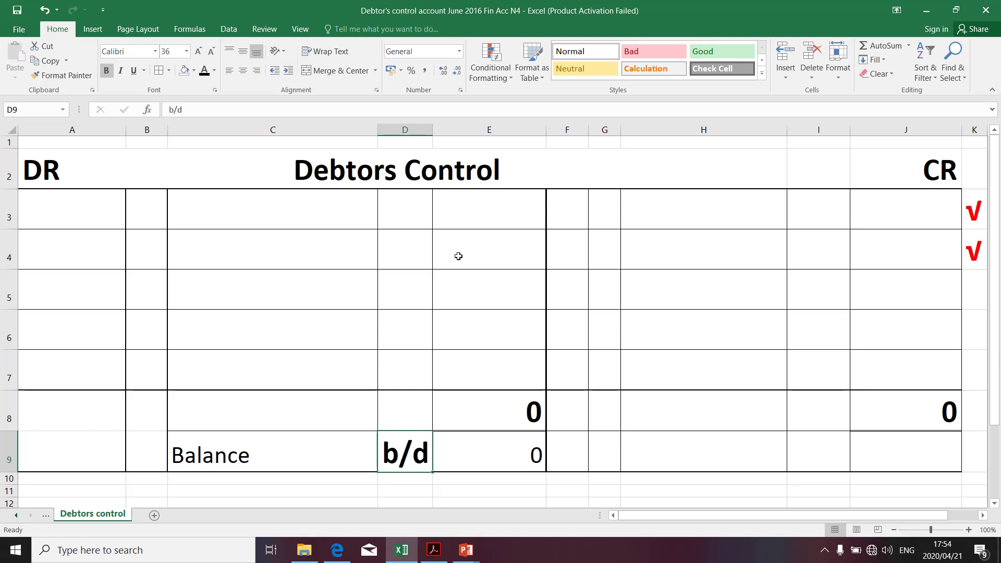
- Check the debtors control opening balance in the question PDF and enter 45500 as the first debit amount in E3 of the Excel sheet
left_click(463, 225)
key("alt+Tab")
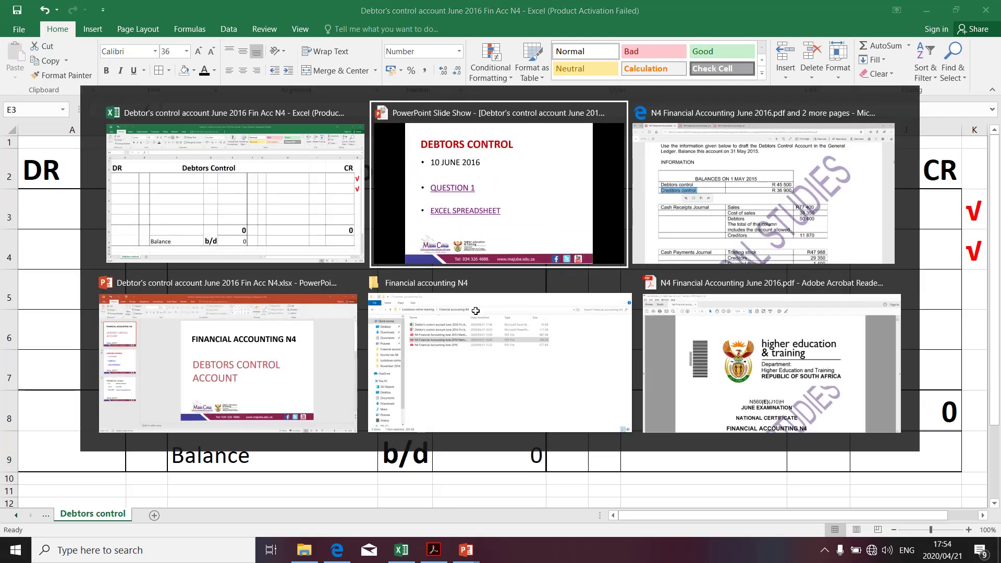
key("alt+Tab")
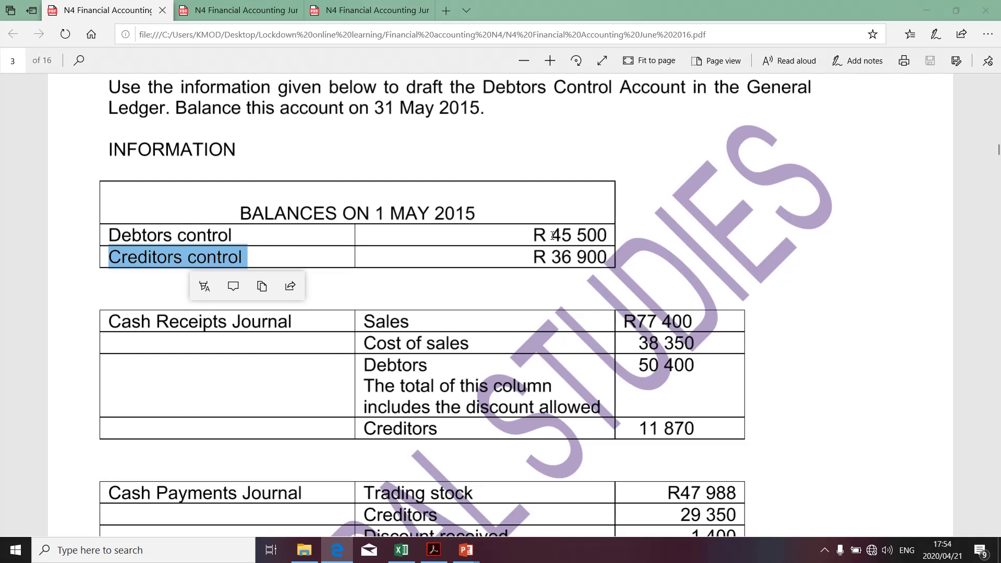
key("alt+Tab")
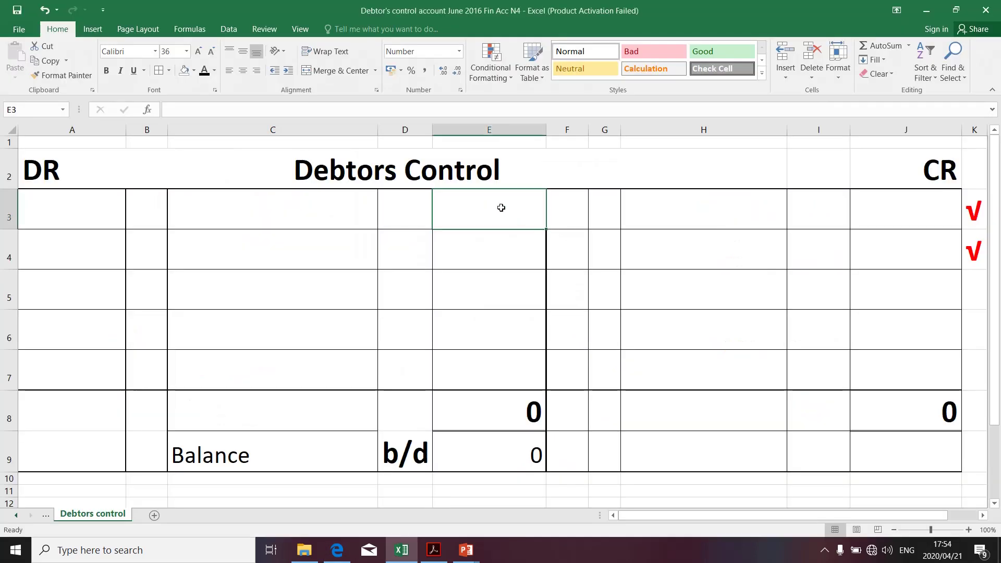
type("4555")
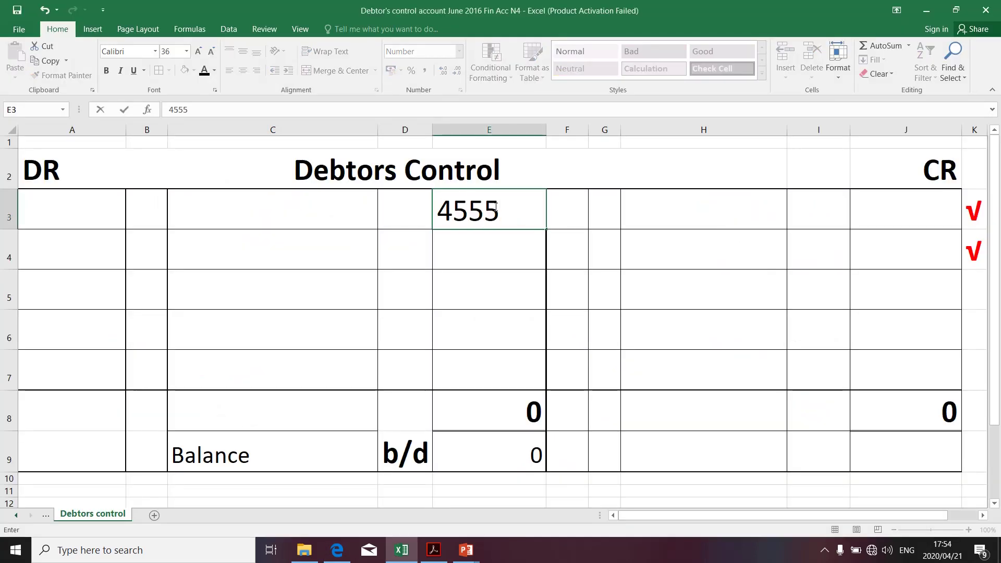
key("BackSpace")
type("00")
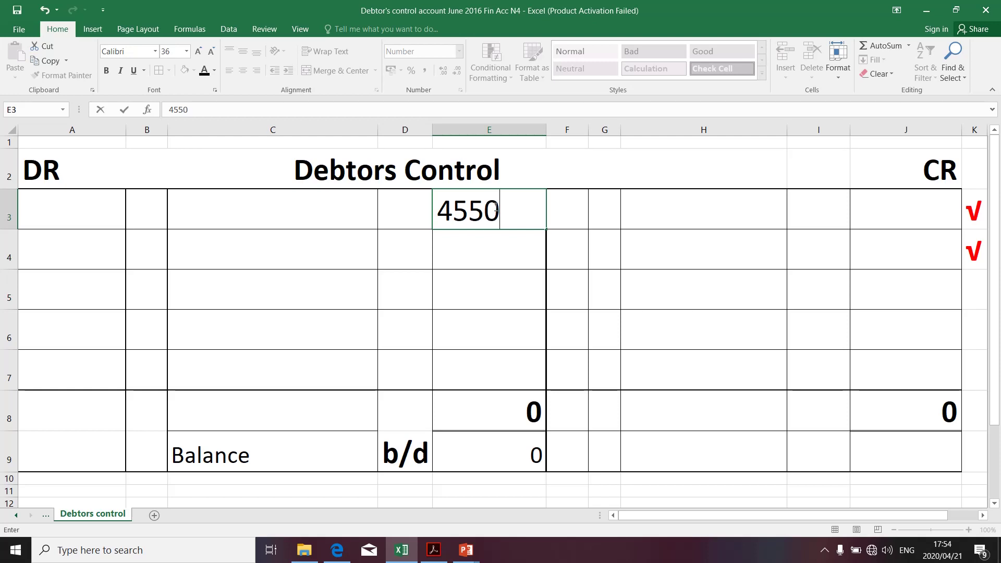
key("Return")
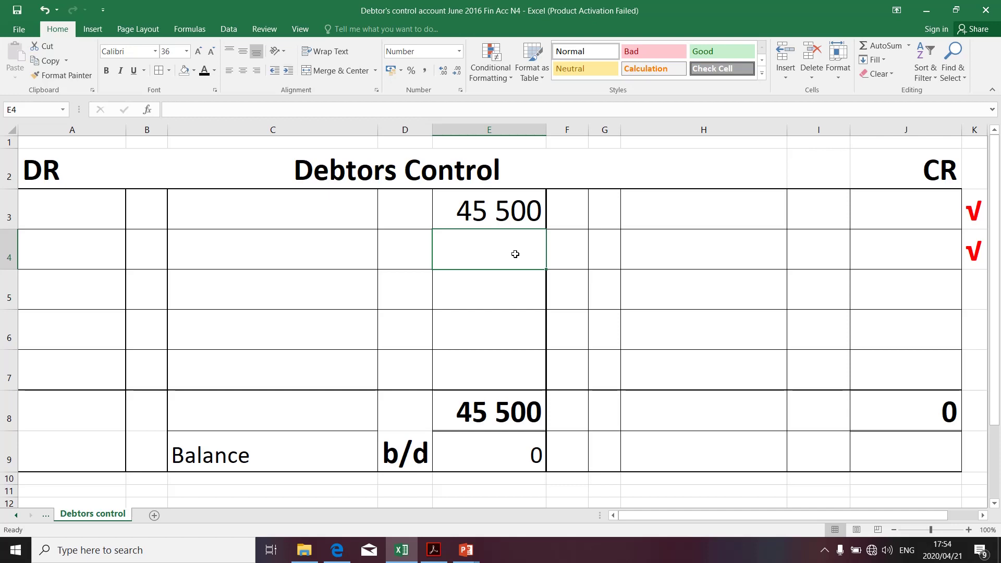
- Label the first debit entry "Balance" in cell C3
left_click(271, 218)
type("Balance")
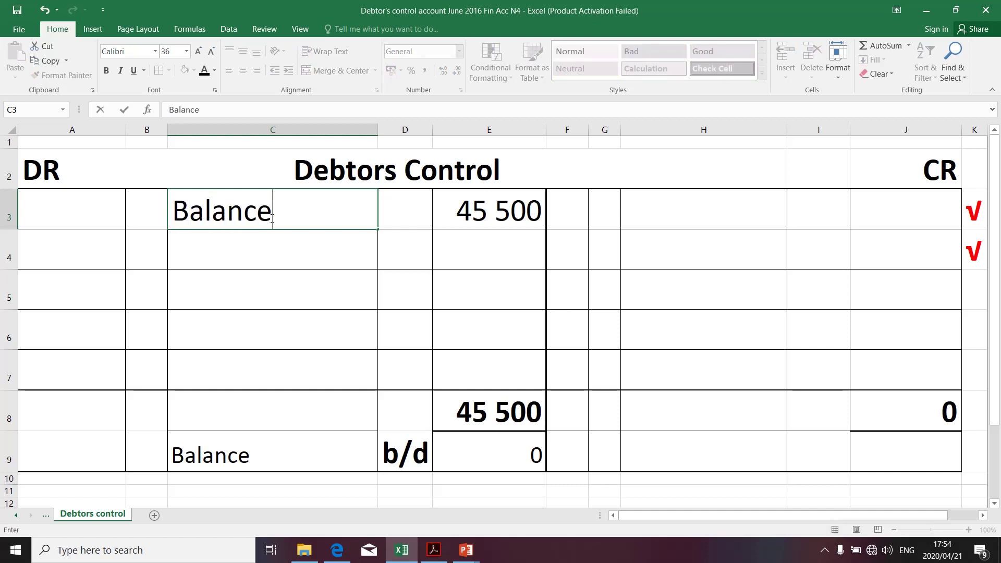
key("Return")
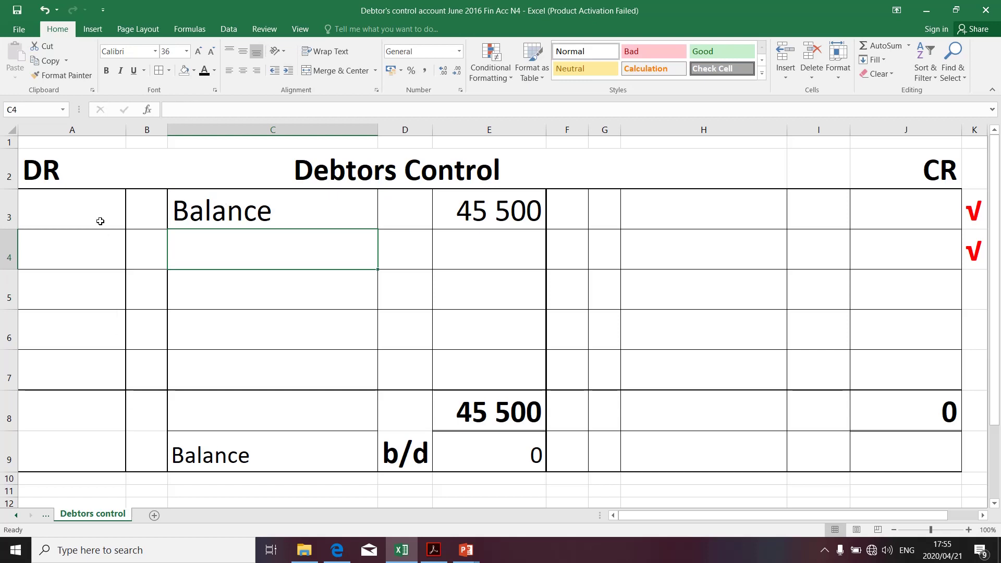
mouse_move(88, 208)
left_mouse_down()
mouse_move(85, 395)
mouse_move(86, 386)
left_mouse_up()
left_click_drag(134, 219, 146, 373)
left_click_drag(185, 213, 205, 376)
left_click_drag(382, 208, 410, 292)
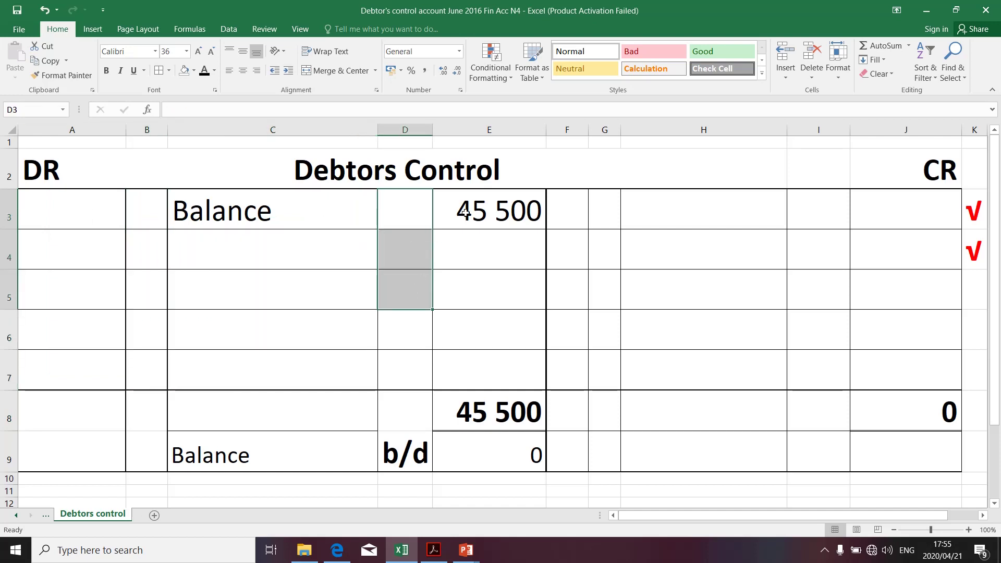
- Check the opening balance date in the question PDF and enter May 2015 in A3 of the account
left_click(49, 213)
key("alt+Tab")
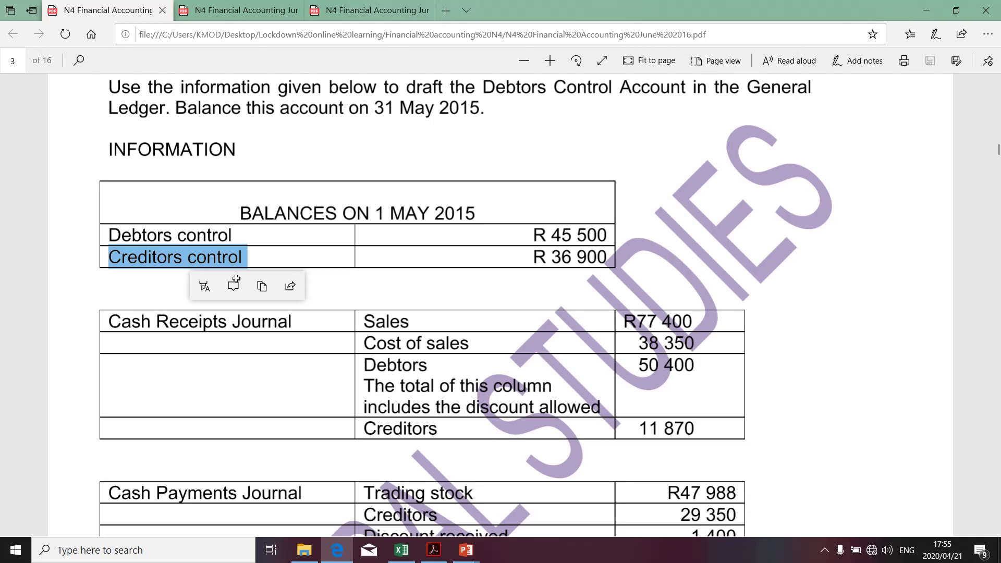
key("alt+Tab")
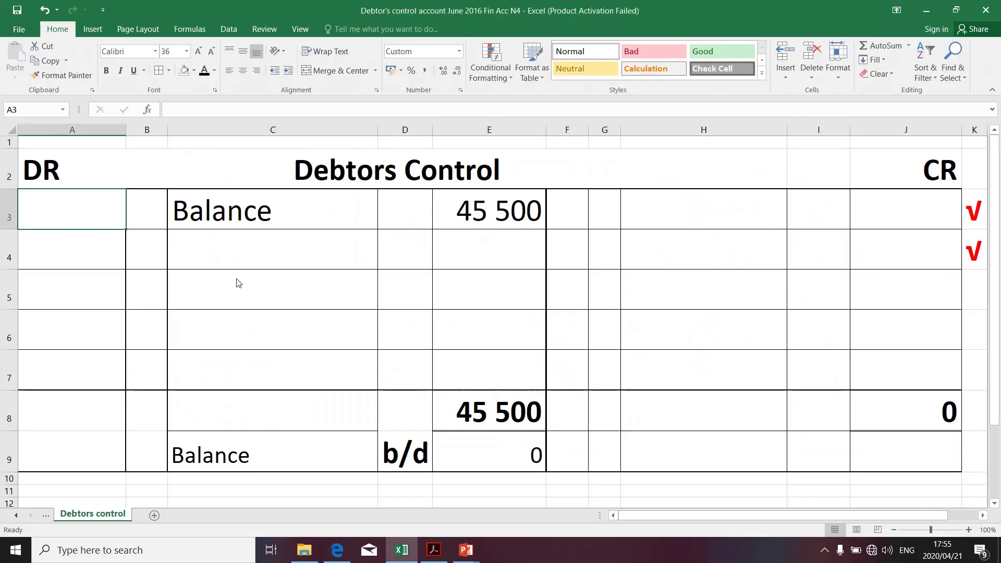
type("M")
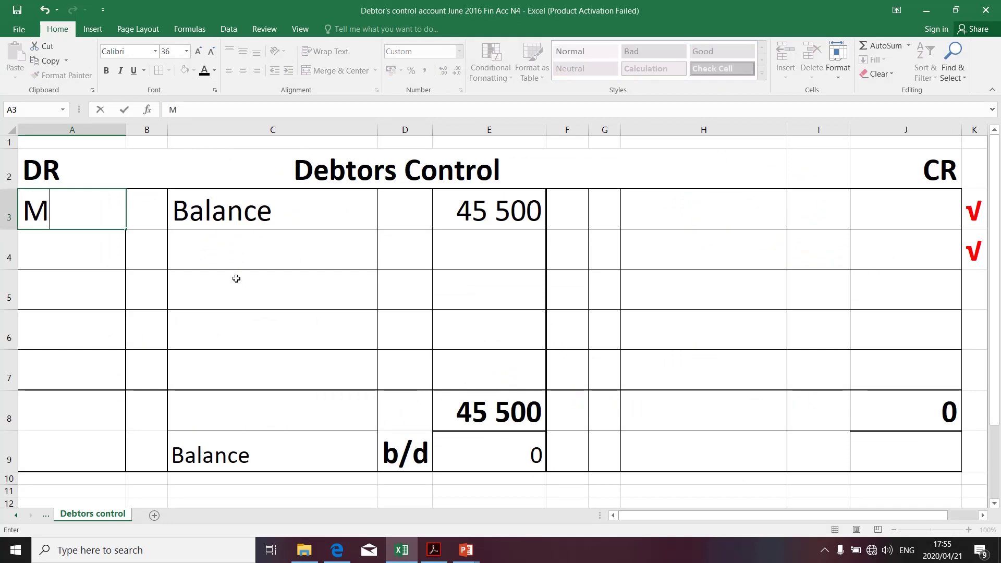
type("ay 2015")
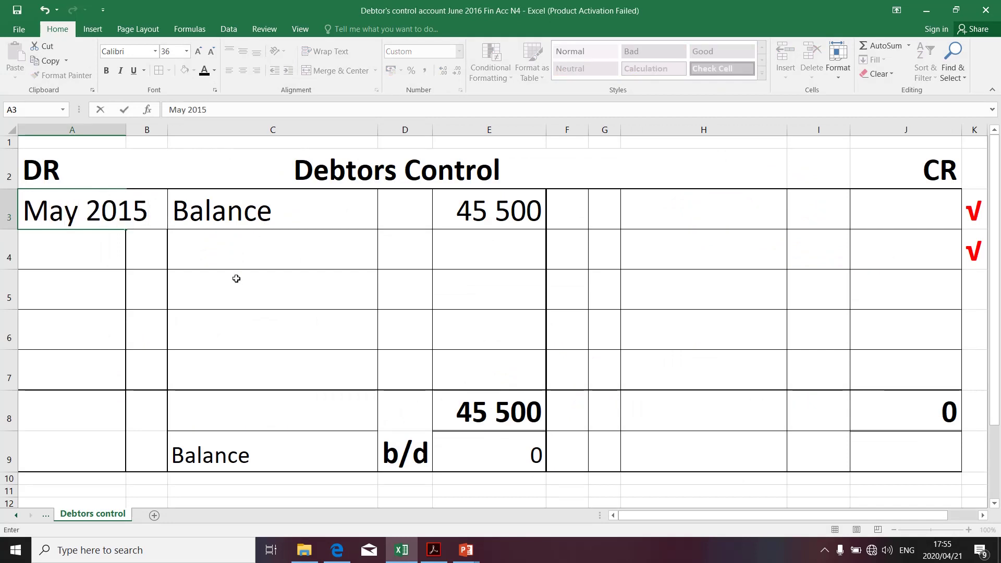
key("Return")
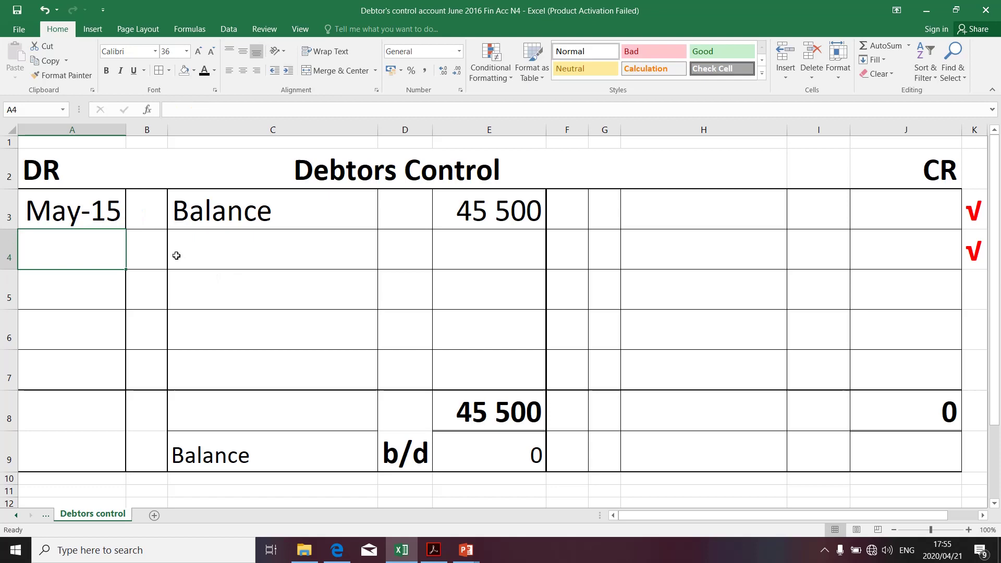
- Confirm the day against the question PDF and enter 1 in B3 for the opening balance
left_click(148, 214)
key("alt+Tab")
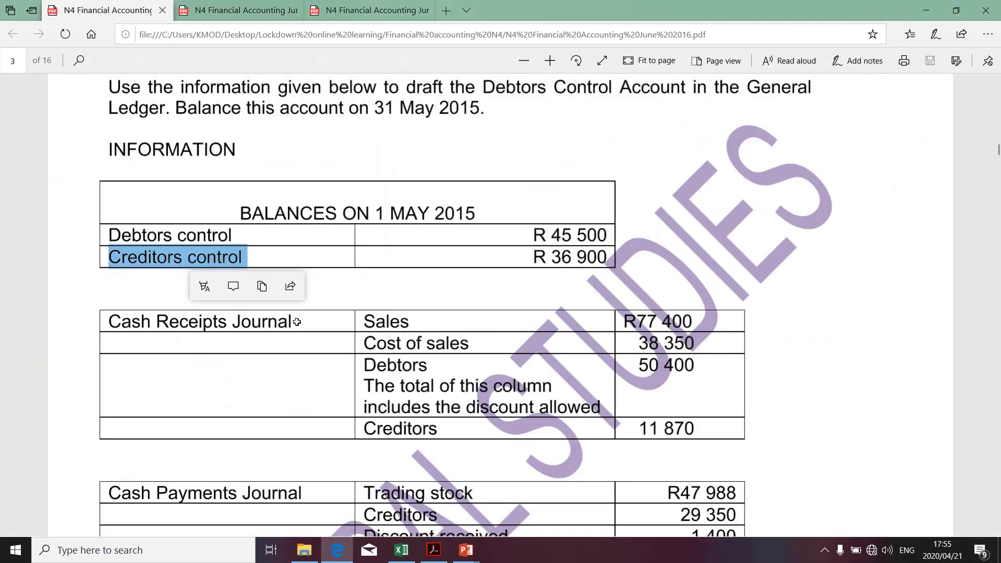
key("alt+Tab")
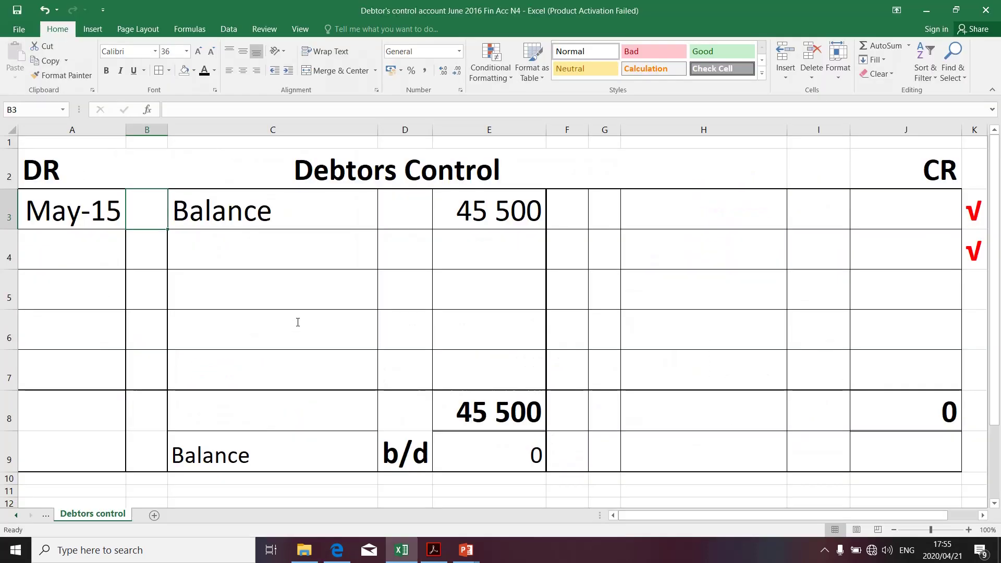
type("1")
key("Return")
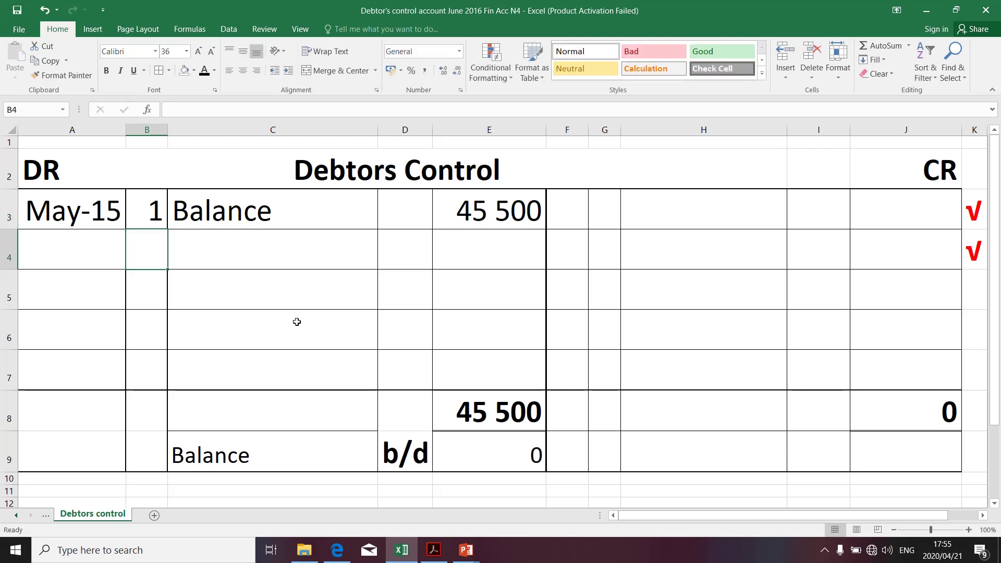
- Check the opening balance in the question PDF and enter b/d as the folio reference in D3
left_click(402, 219)
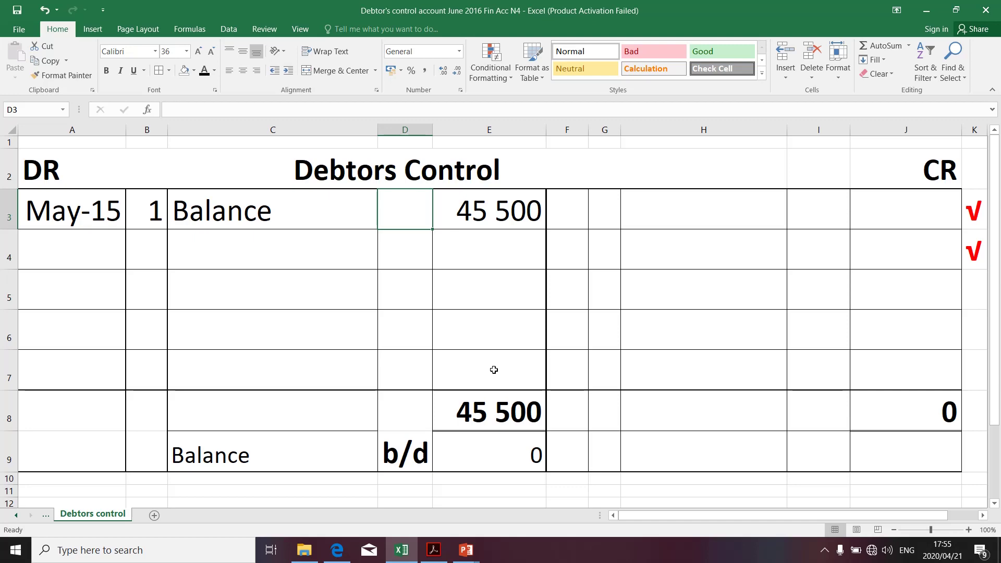
key("alt+Tab")
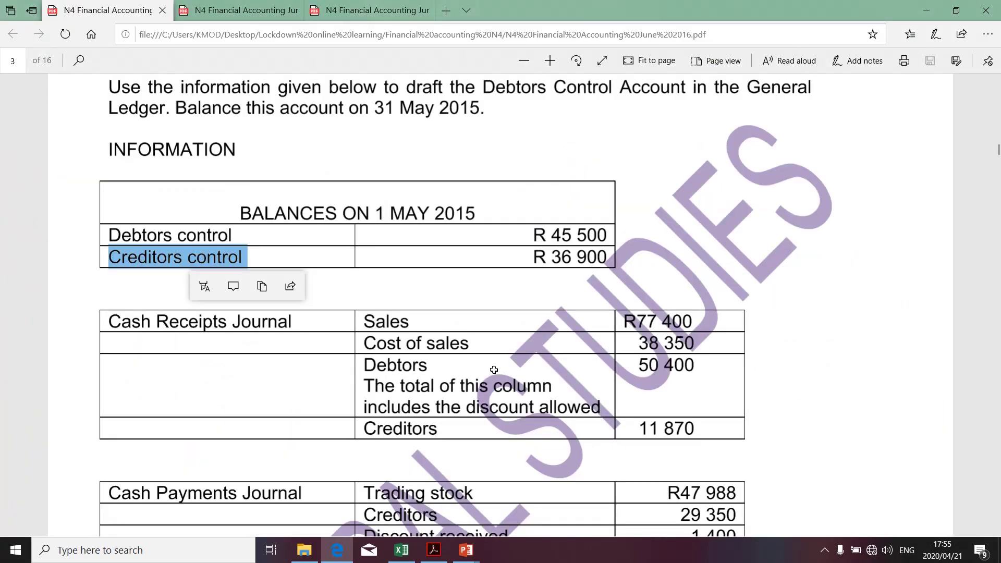
key("alt+Tab")
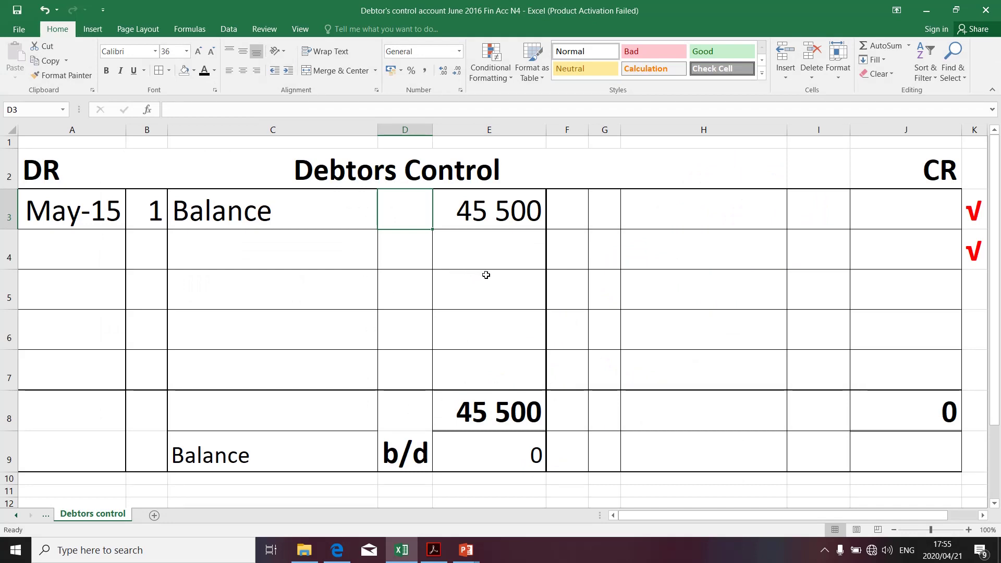
type("b/d")
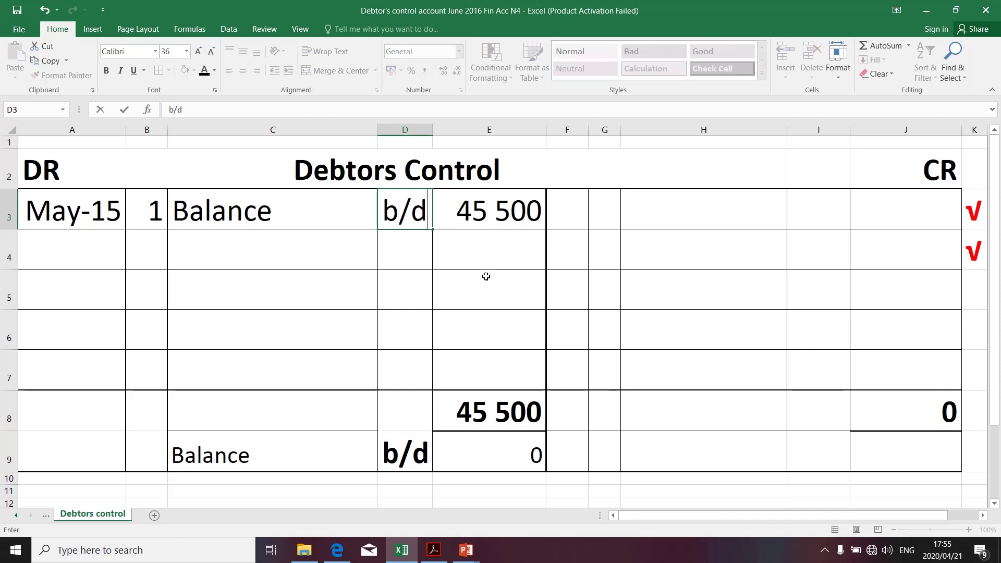
left_click(486, 279)
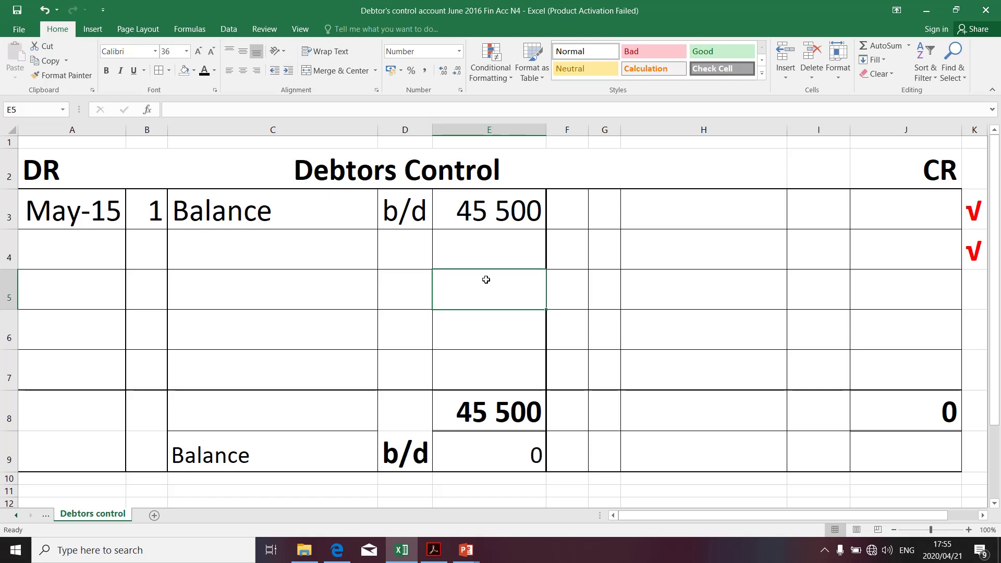
- Look up the Cash Receipts Journal's Debtors total in the question PDF, then credit 50400 in J3 with the label Bank in H3
key("alt+Tab")
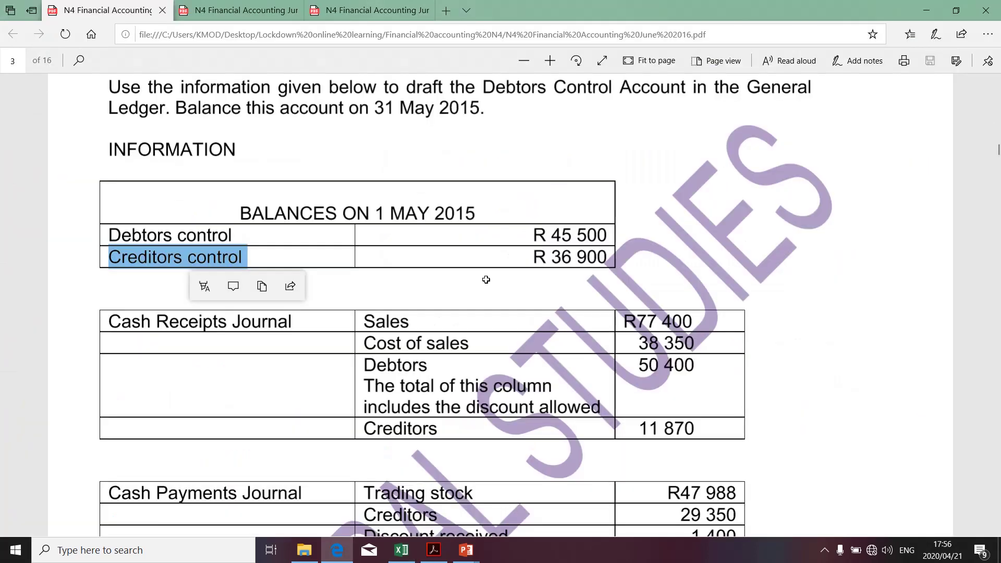
left_click(128, 250)
left_click_drag(108, 256, 249, 258)
left_click_drag(109, 323, 270, 324)
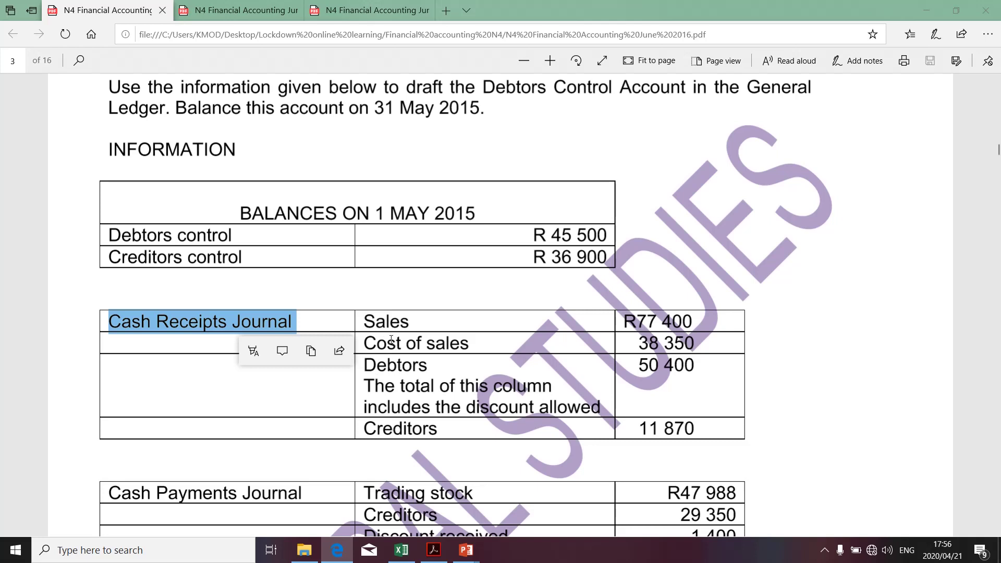
left_click_drag(364, 365, 434, 369)
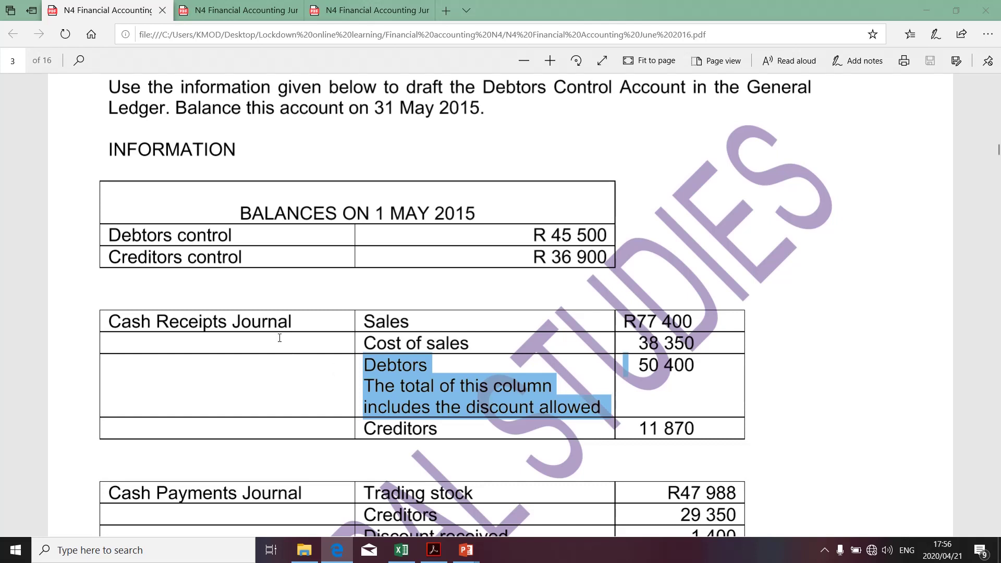
left_click(635, 370)
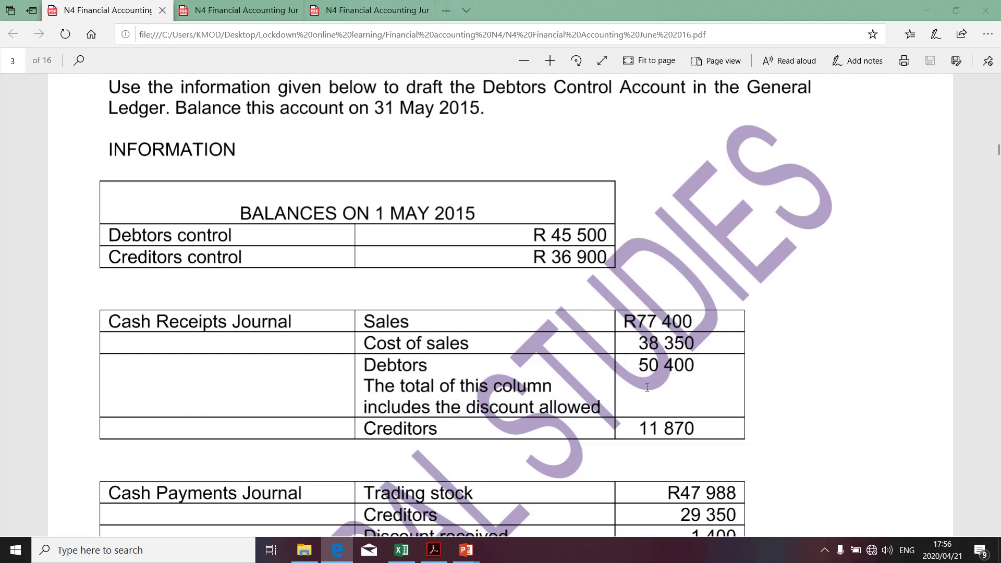
key("alt+Tab")
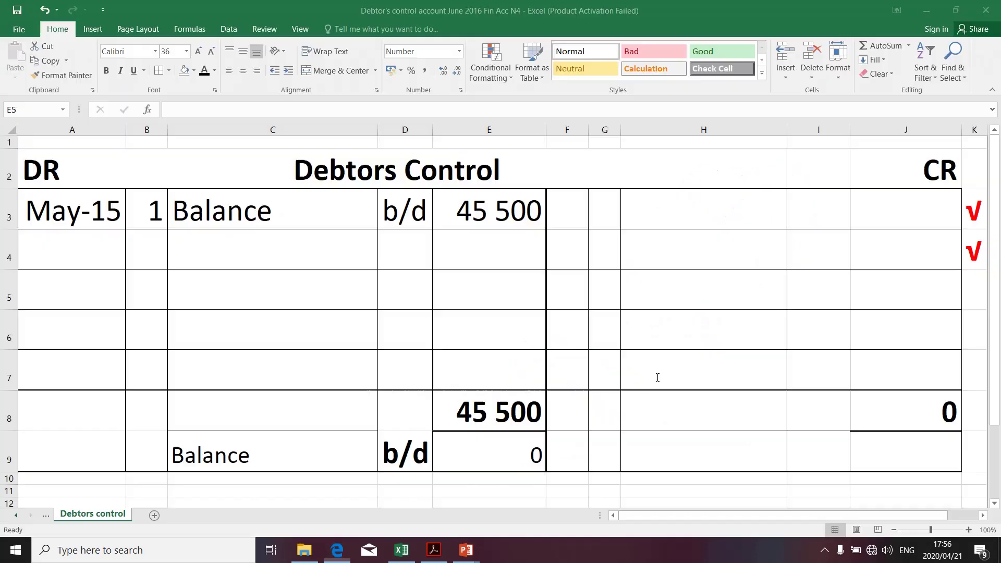
left_click(911, 220)
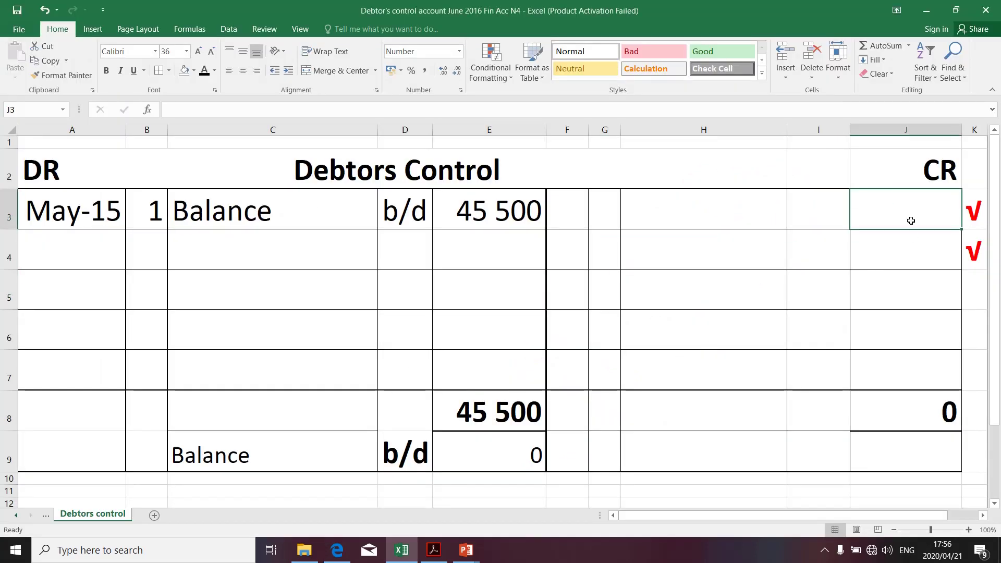
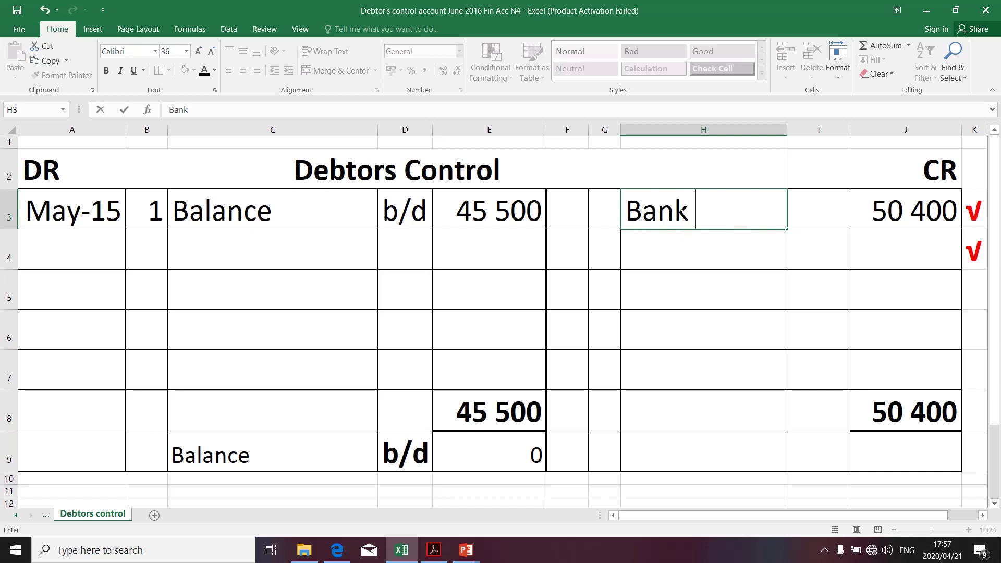
left_click(694, 261)
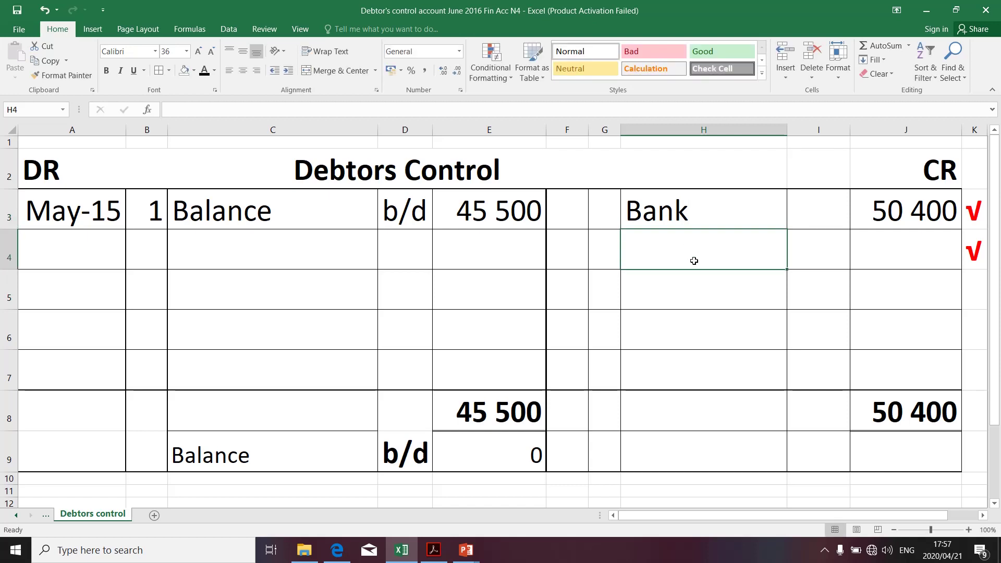
left_click(883, 212)
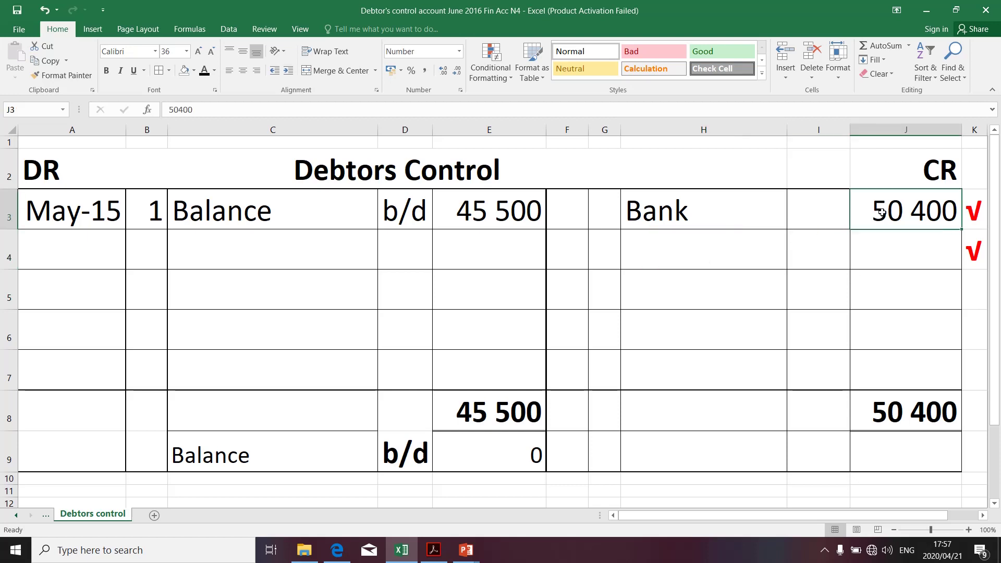
left_click(486, 241)
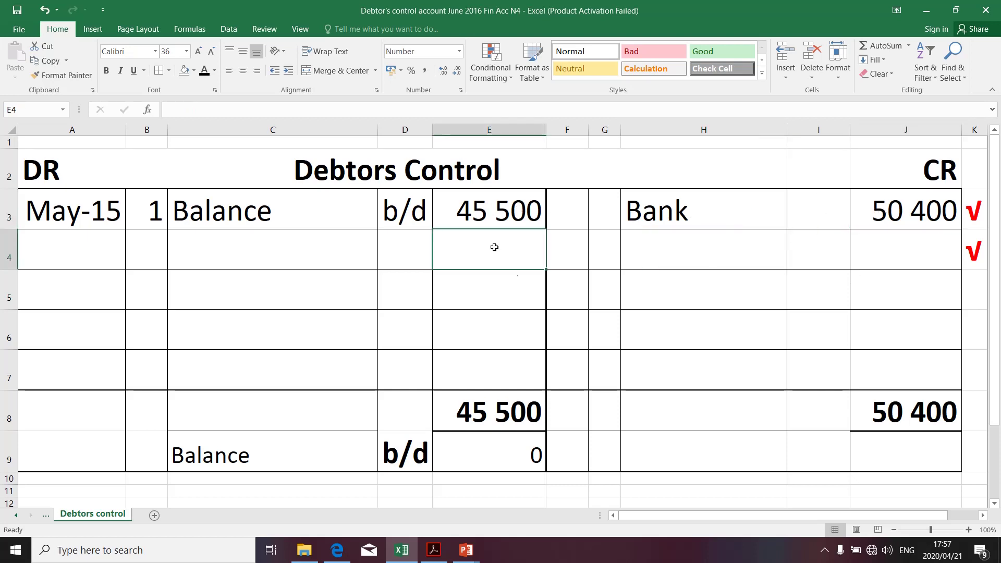
left_click(662, 216)
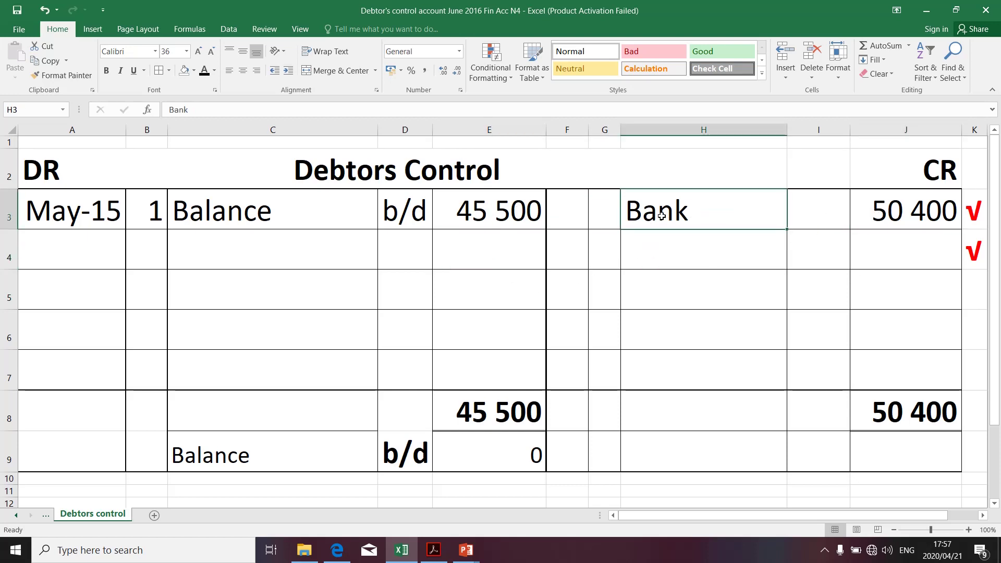
left_click(869, 215)
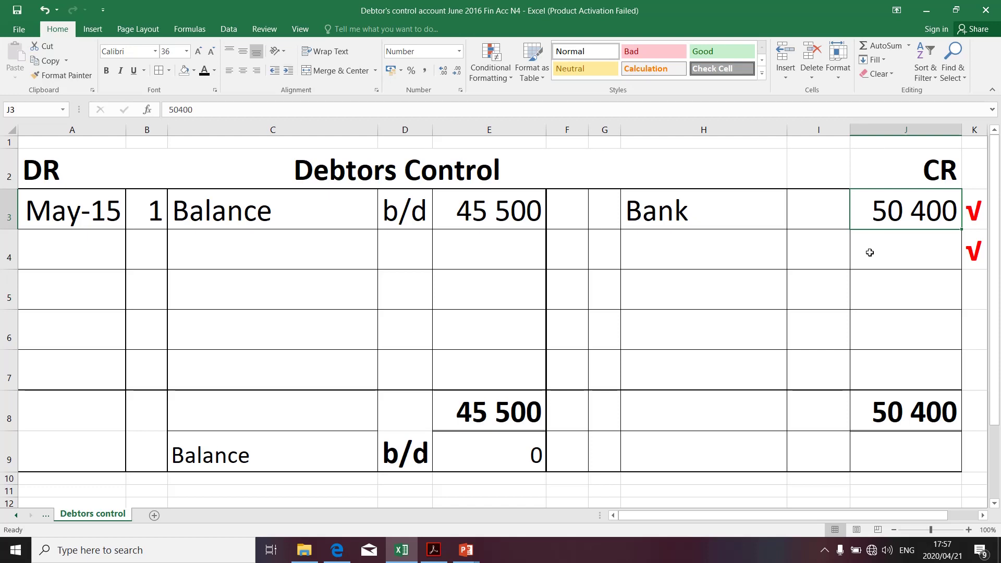
- Confirm the source journal in the question PDF and enter CRJ as the Bank entry's folio reference in I3
left_click(825, 221)
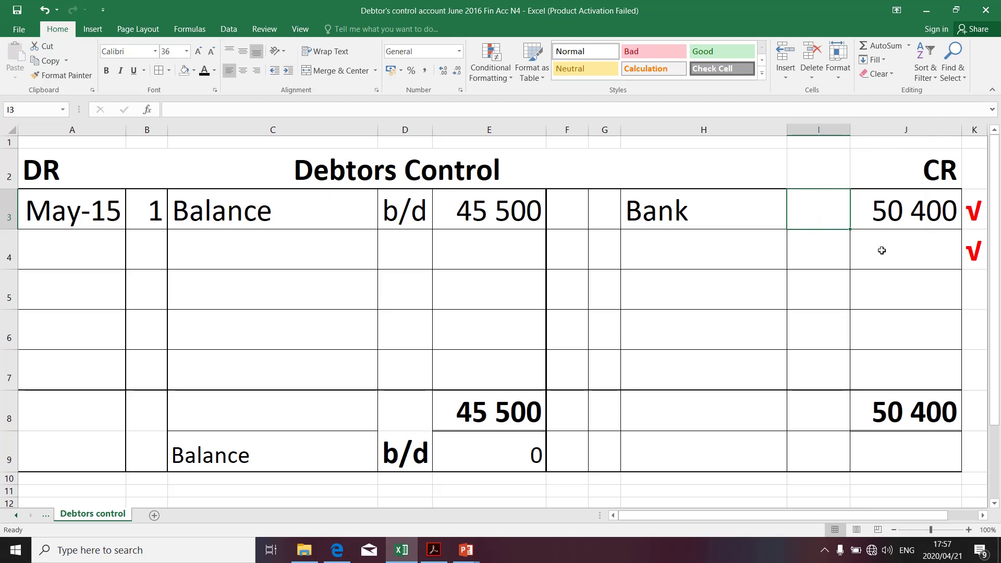
key("alt+Tab")
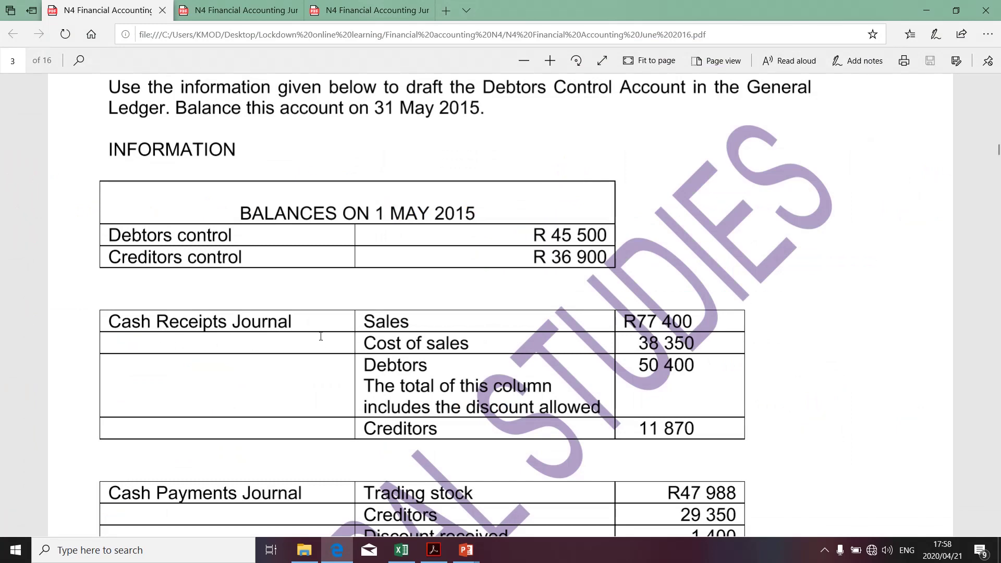
key("alt+Tab")
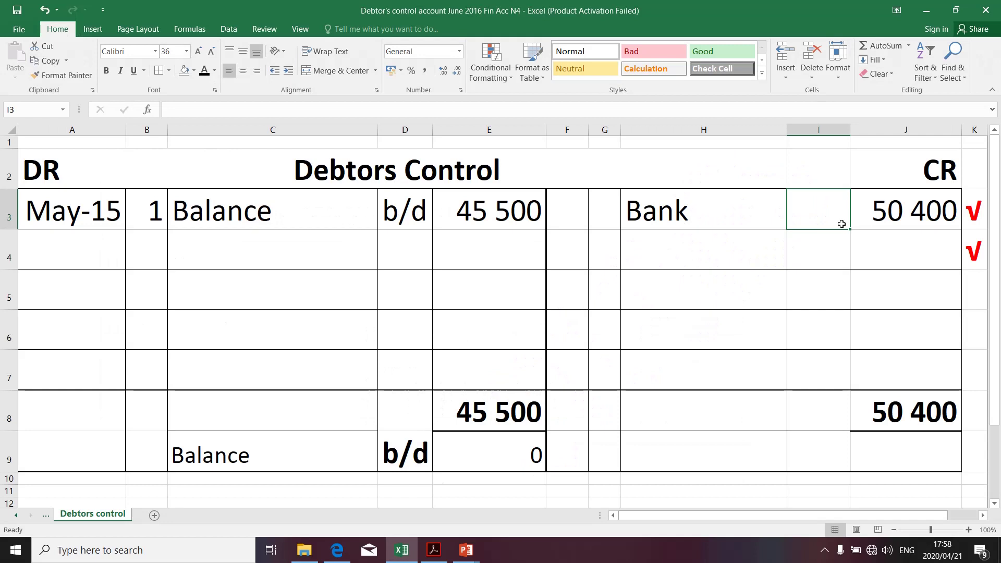
type("CR")
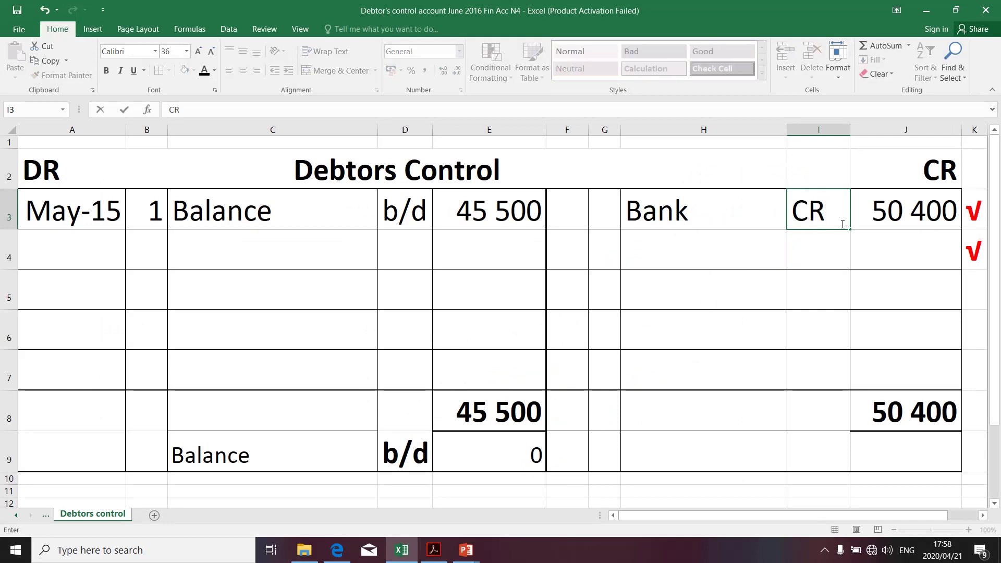
type("J")
left_click(739, 256)
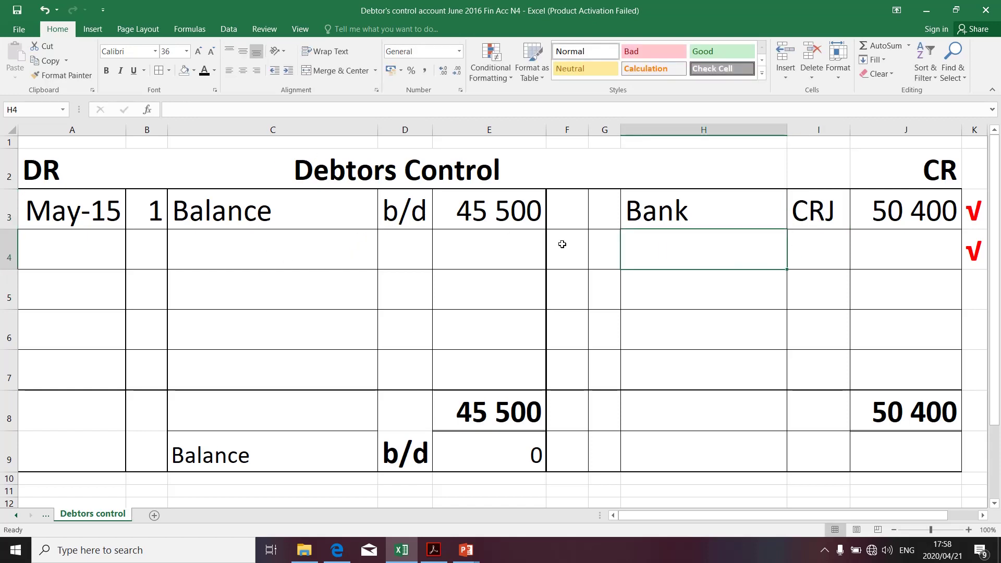
- Check the question PDF and enter May 2015 in F3 as the Bank entry's date
left_click(823, 220)
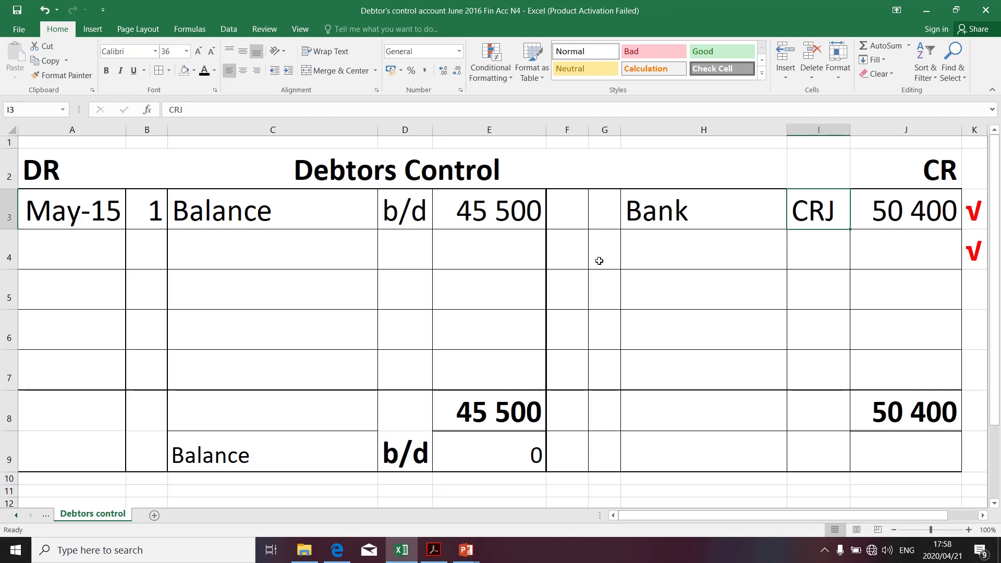
left_click(650, 256)
key("alt+Tab")
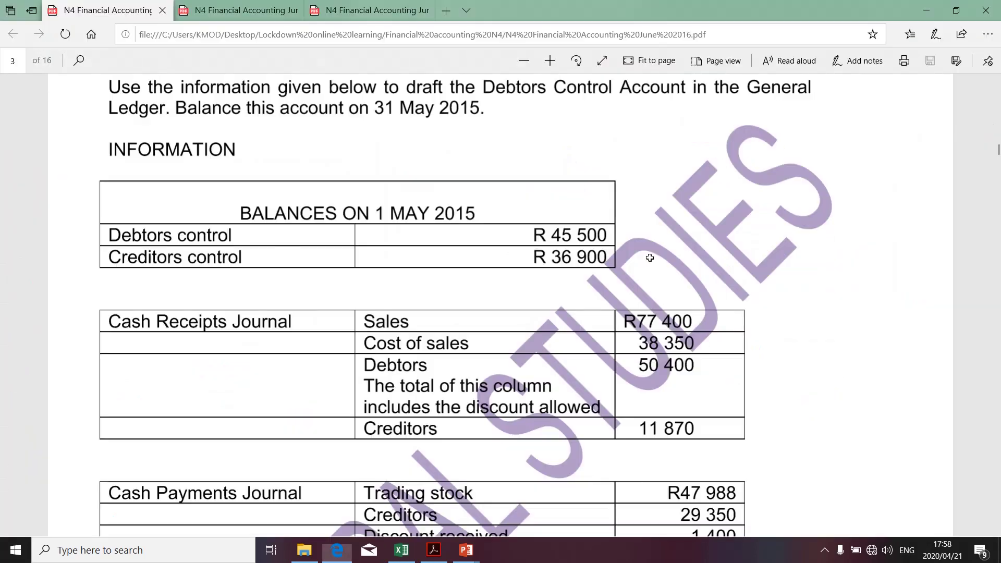
key("alt+Tab")
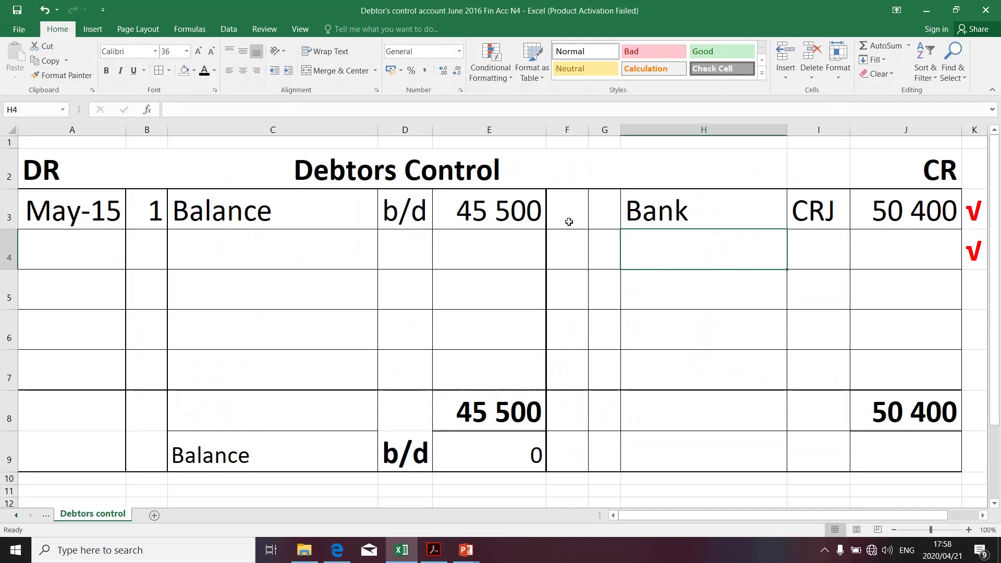
left_click(581, 222)
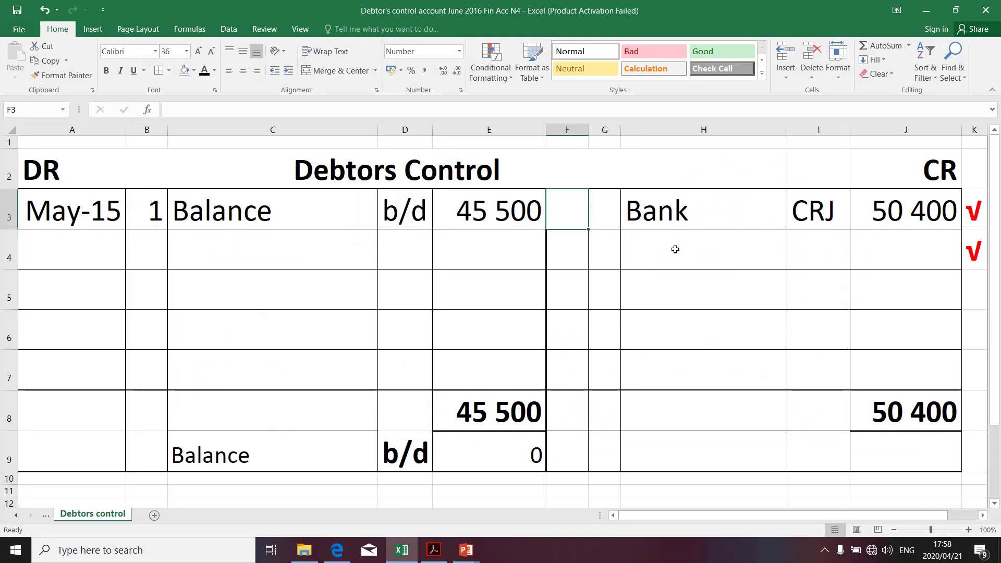
type("May")
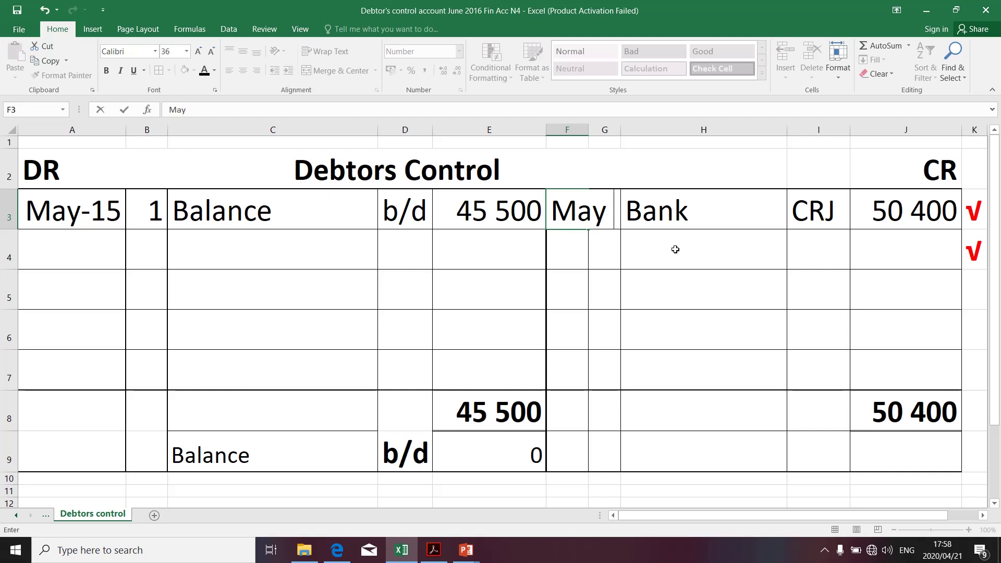
type(" 2015")
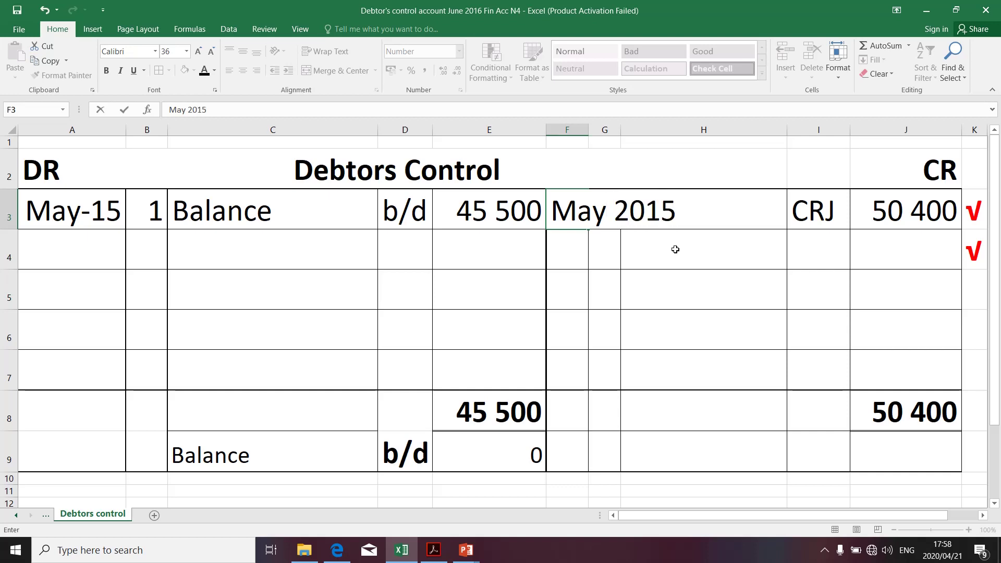
key("Return")
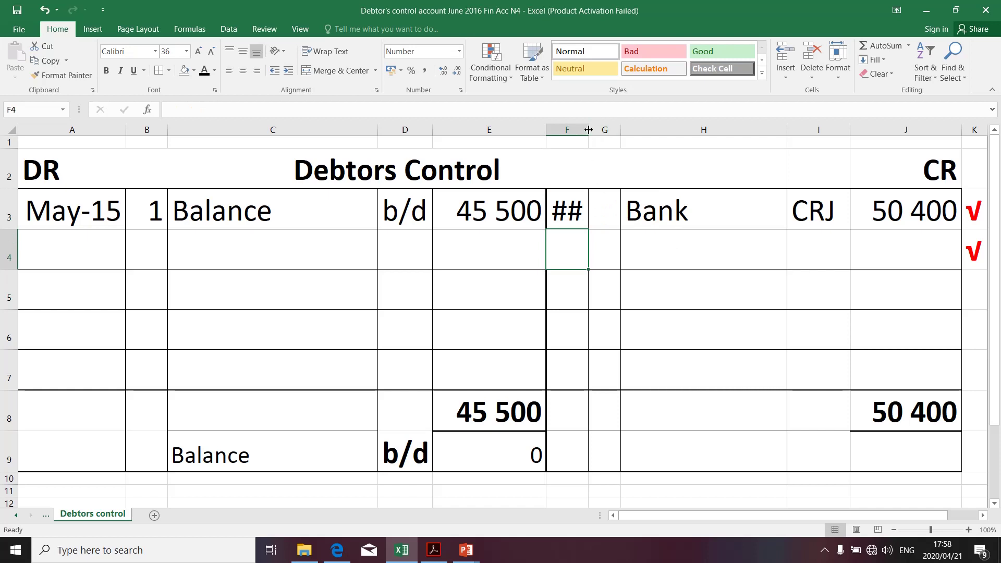
- Widen column F and copy the date format of A3 onto F3 with Format Painter
left_click_drag(588, 130, 642, 129)
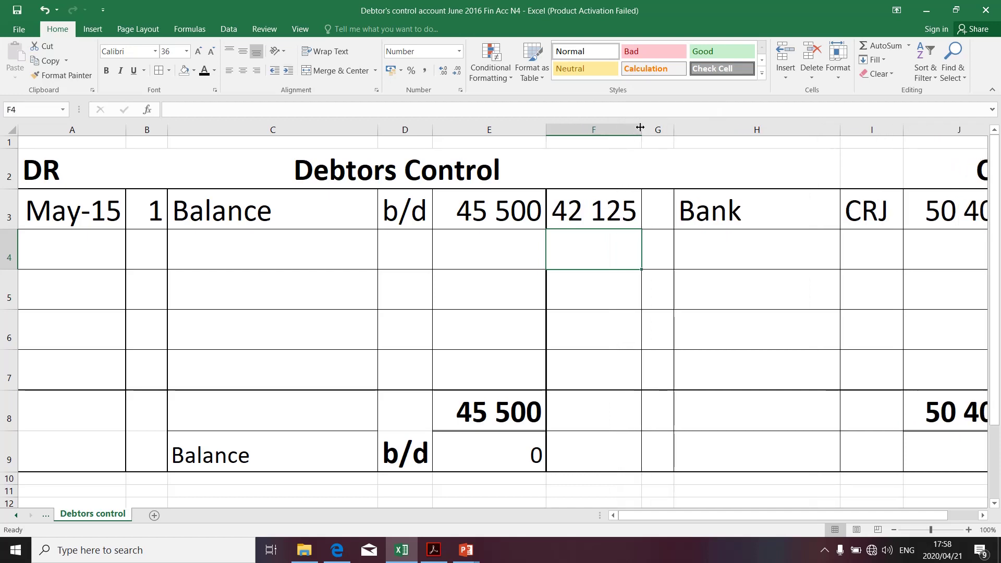
left_click(593, 206)
left_click(95, 216)
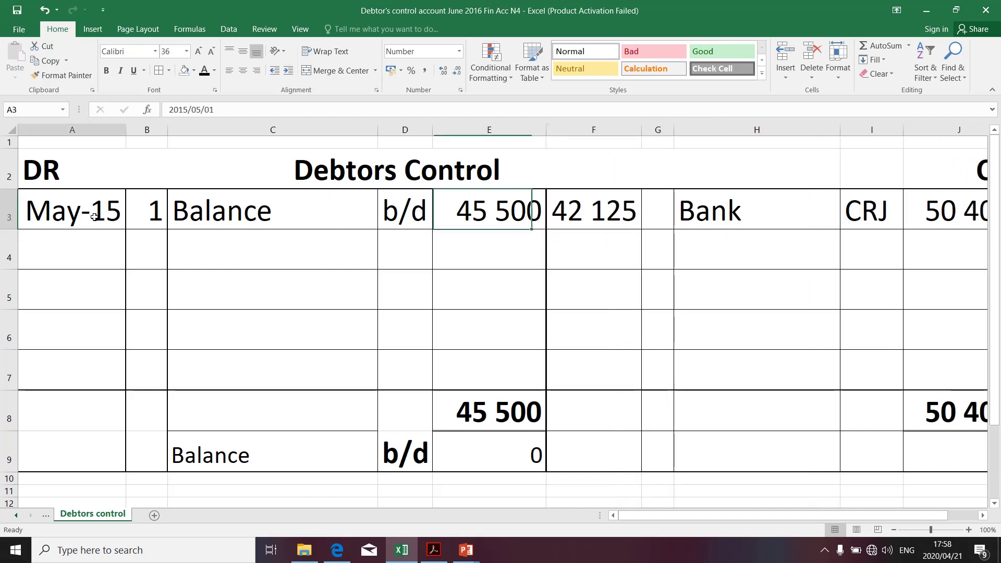
left_click(61, 75)
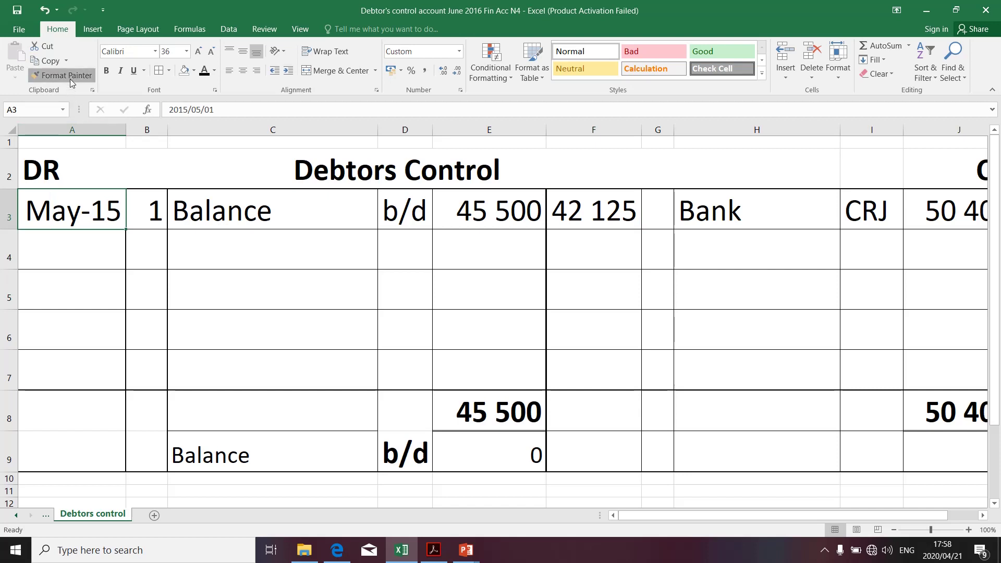
left_click(584, 222)
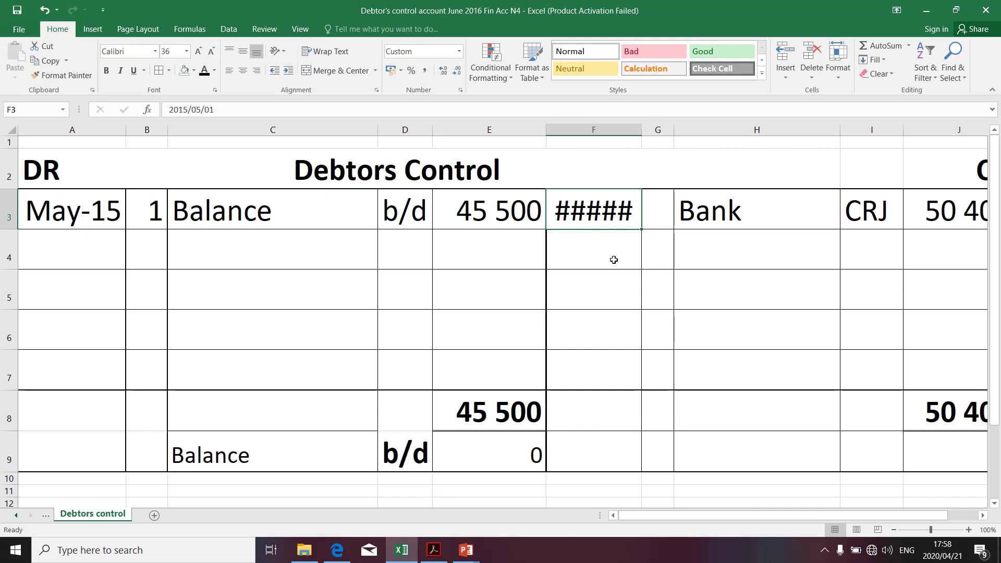
- Re-enter May 2015 in the newly formatted date cell F3
type("May")
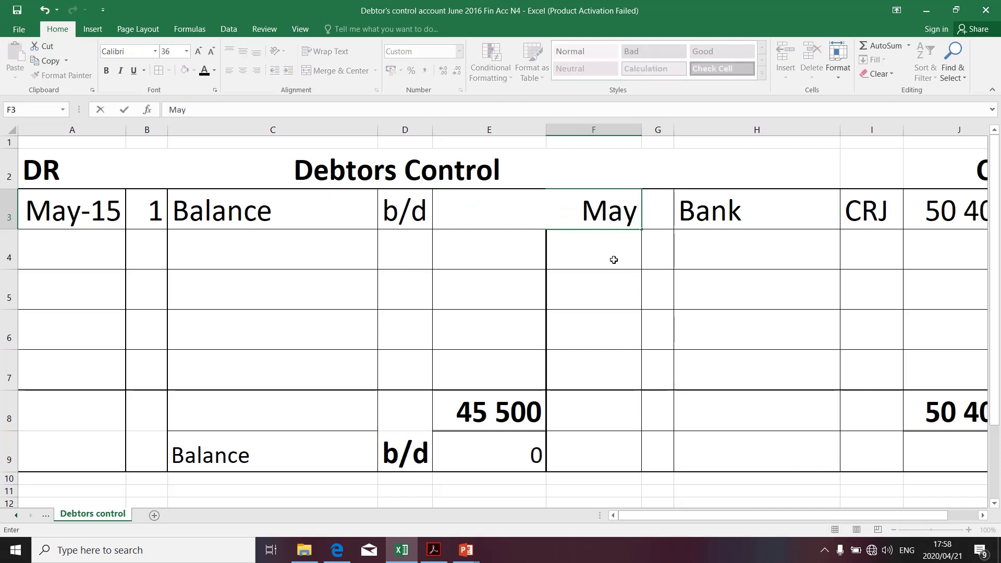
type(" 2015")
key("Return")
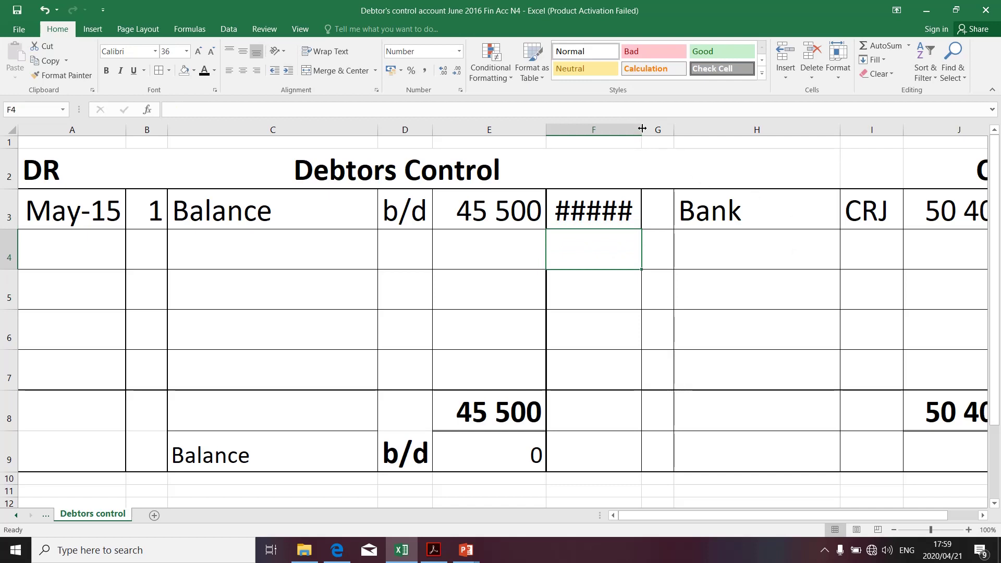
- Narrow column F and copy the May-15 date from A3 into F3
left_click_drag(642, 128, 617, 128)
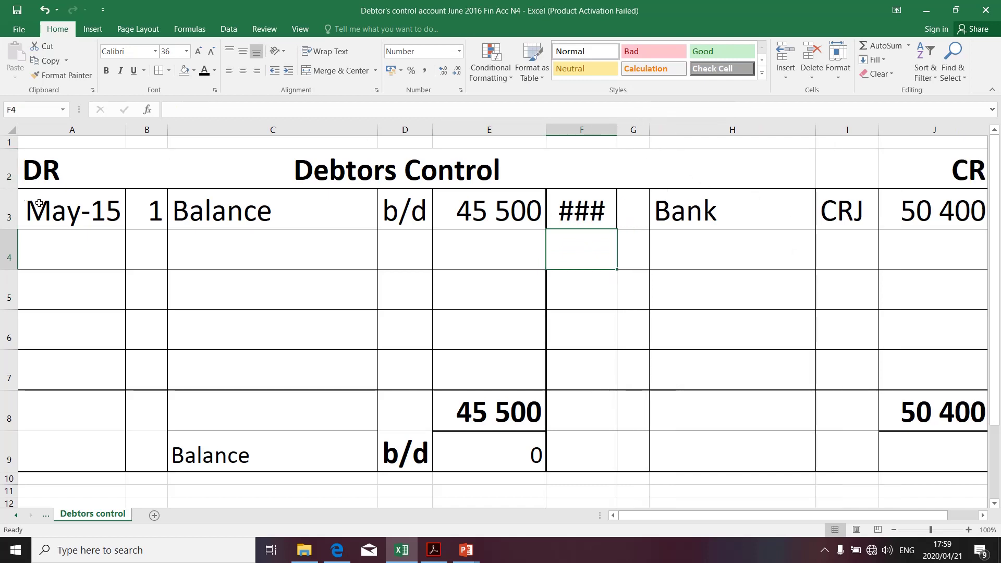
left_click(66, 203)
key("ctrl+c")
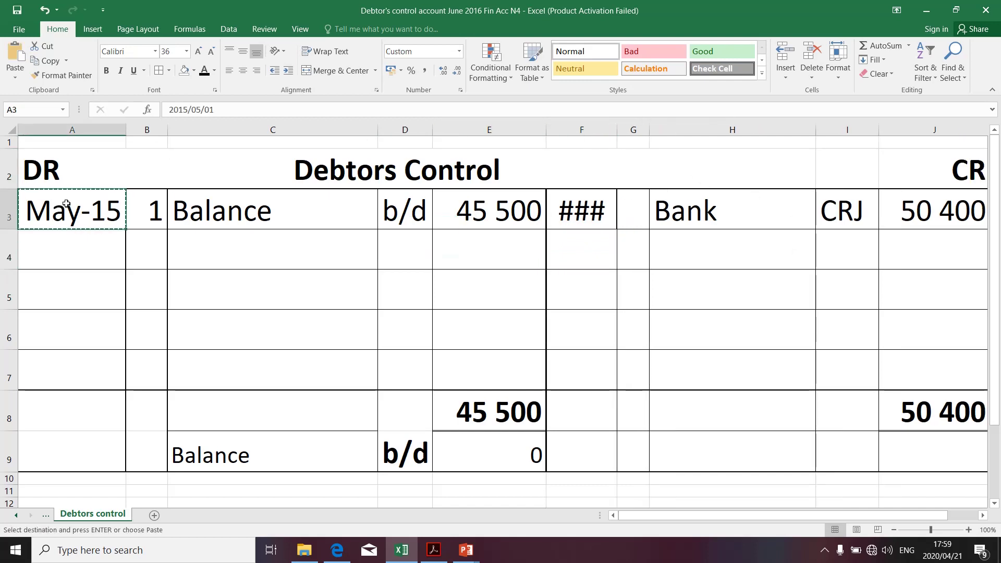
left_click(587, 205)
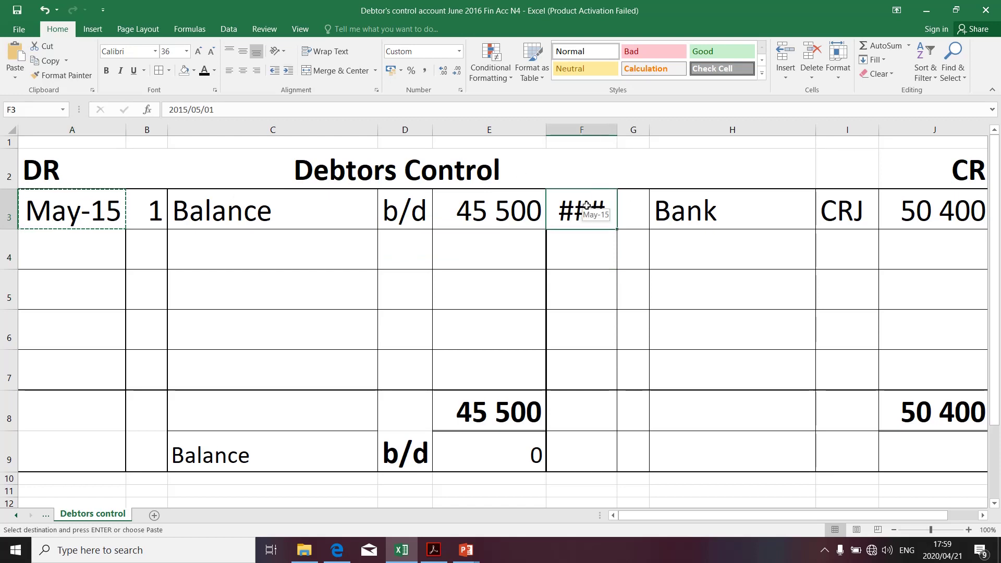
key("ctrl+v")
- Narrow column F further and clear the date from F3
left_click_drag(617, 130, 593, 135)
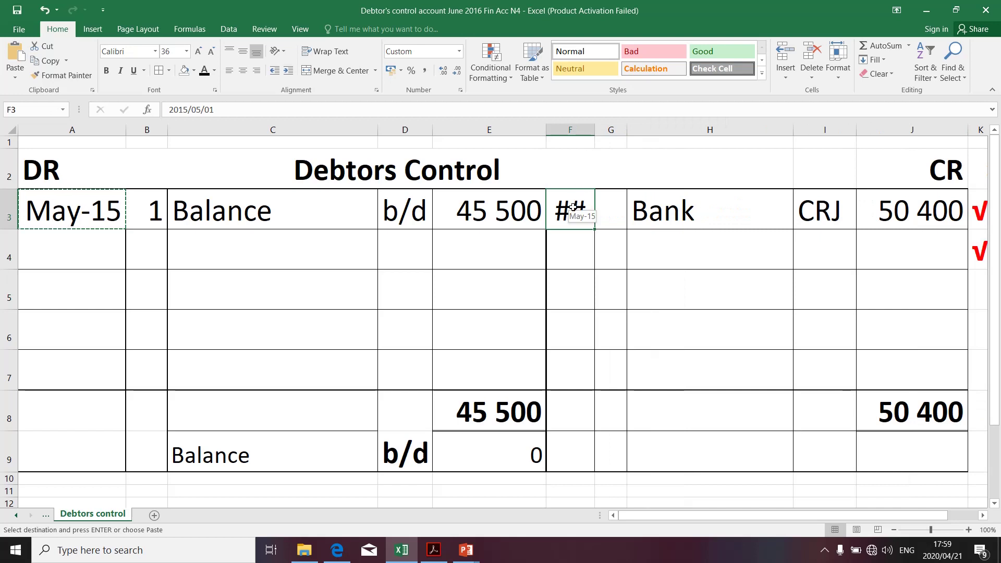
key("Delete")
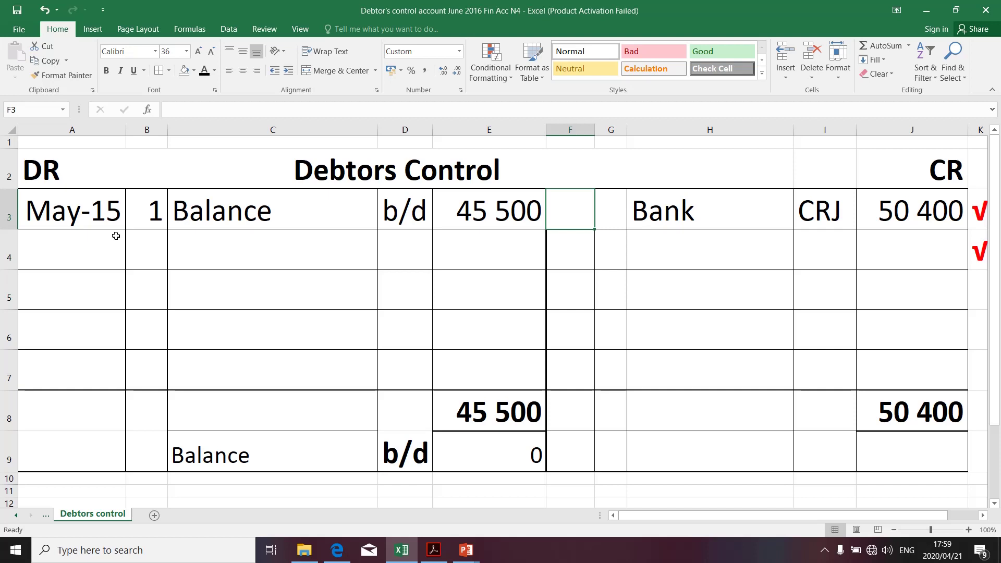
- Enter 31 in G3 as the day of the credit-side Bank entry
left_click(615, 217)
type("31")
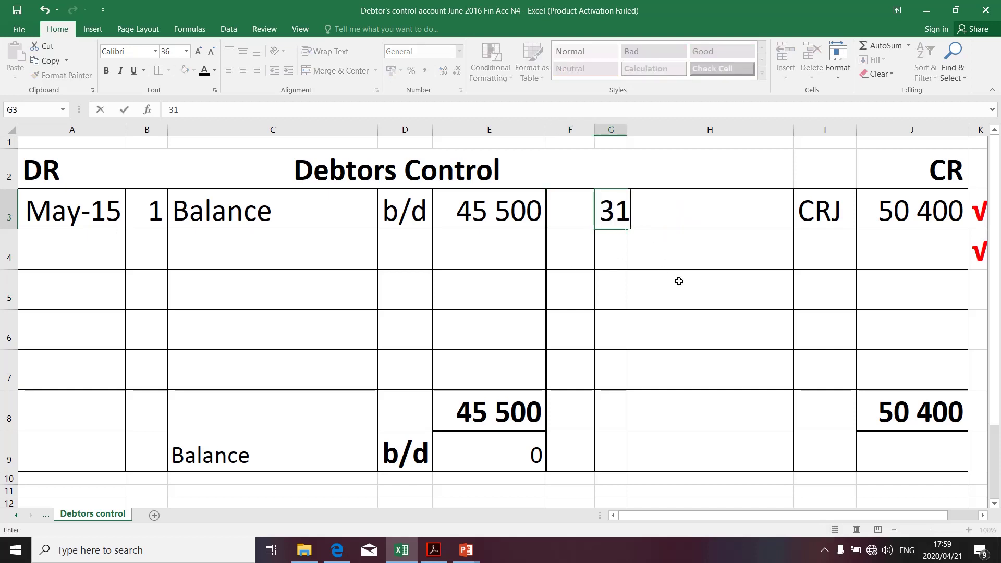
key("Return")
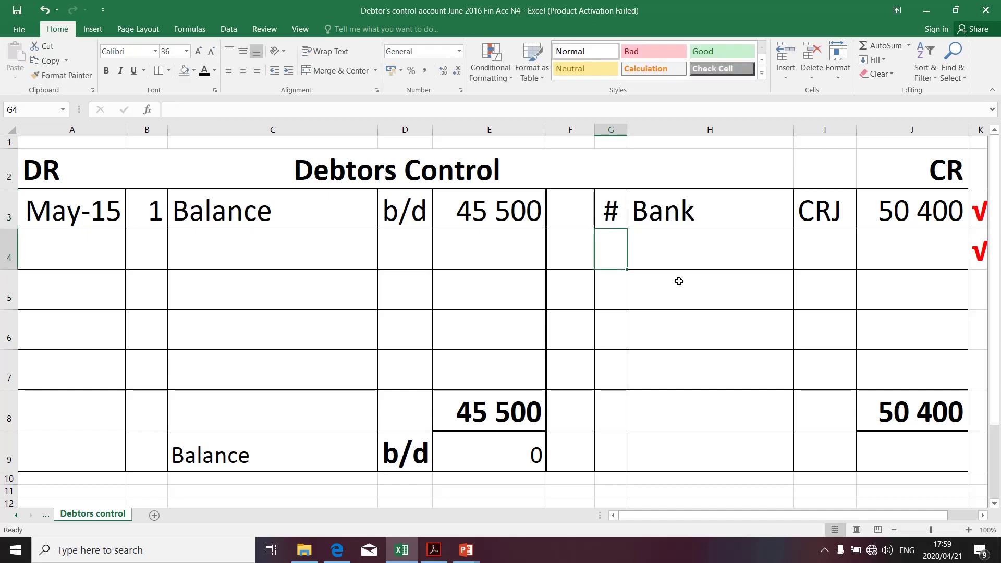
- Clear the day from G3 and narrow column F slightly more
left_click_drag(625, 131, 626, 132)
left_click(619, 214)
key("Delete")
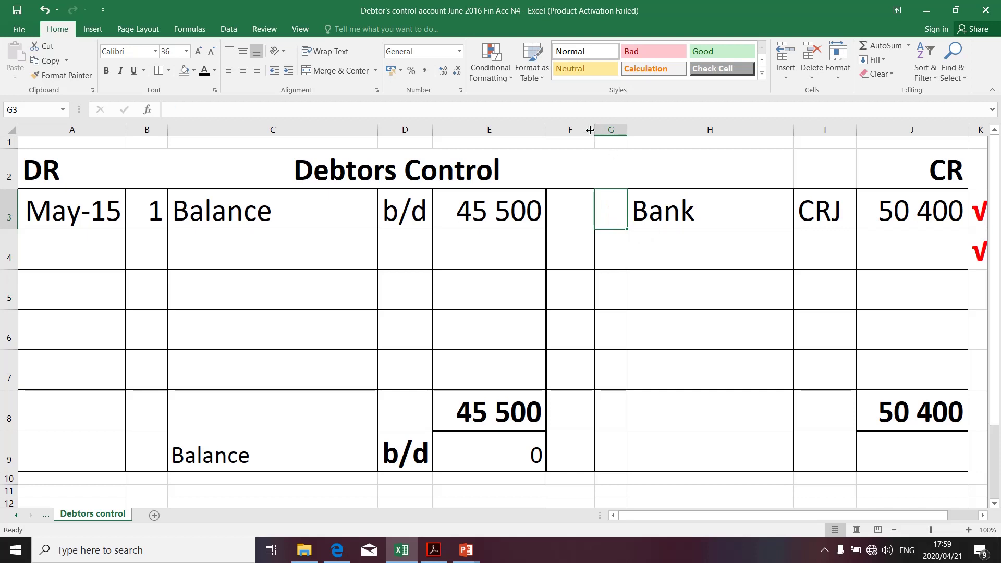
left_click_drag(592, 131, 583, 132)
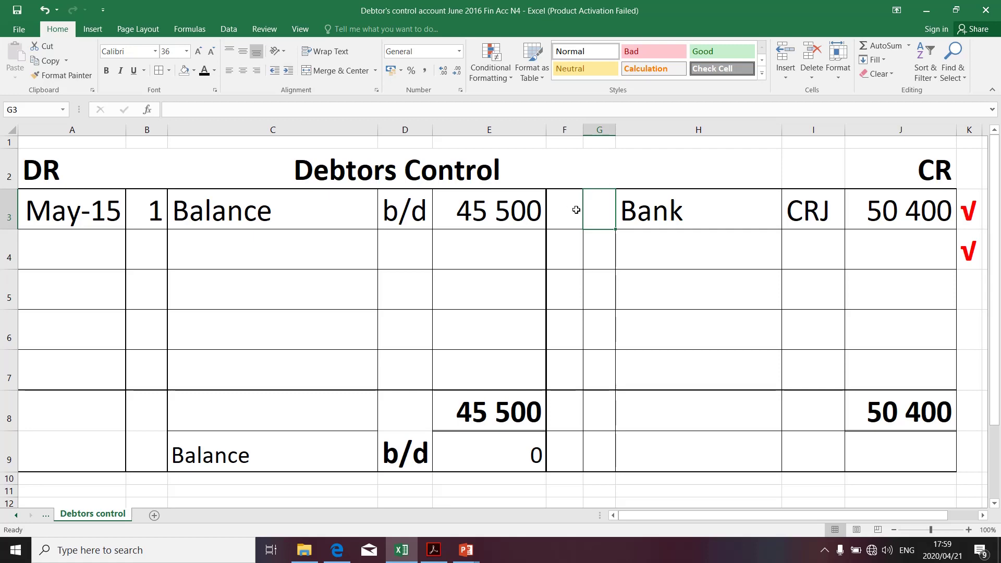
- Copy the Debtors amount 7 230 from the Cash Payments Journal in the question PDF into E4 of the Excel account
key("alt+Tab")
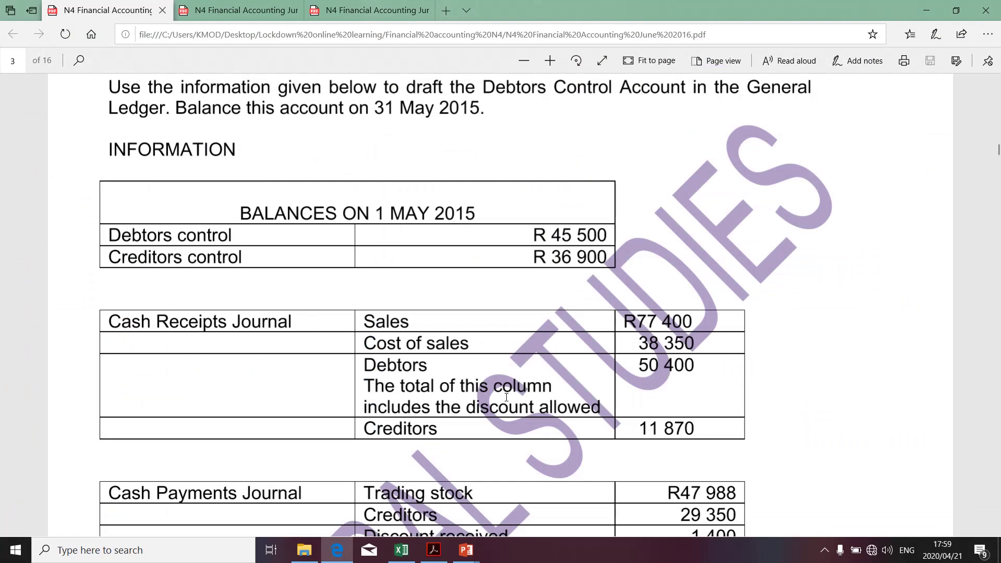
key("alt+Tab")
key("alt+Tab")
scroll(506, 397, "down", 1)
scroll(506, 397, "down", 4)
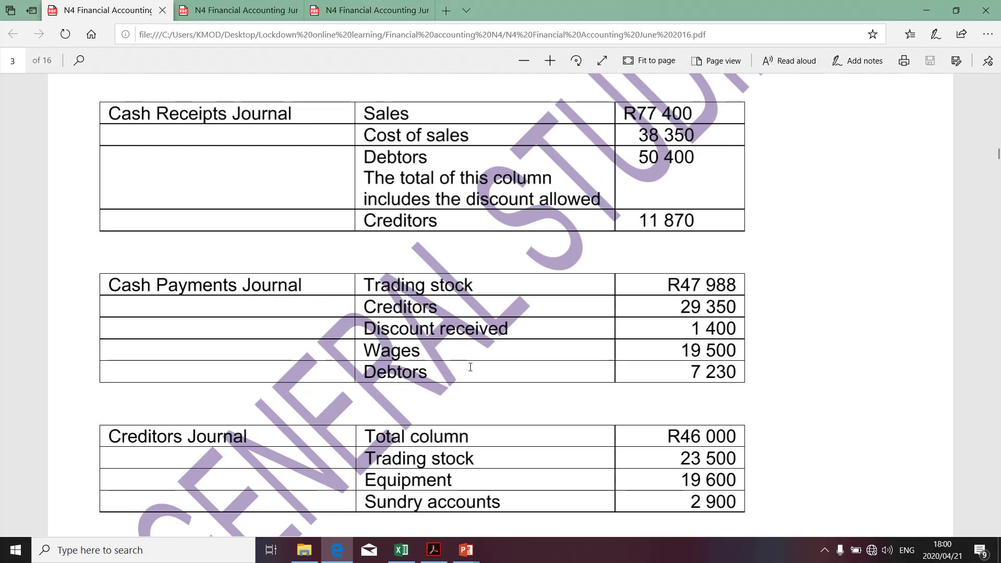
left_click_drag(739, 370, 691, 371)
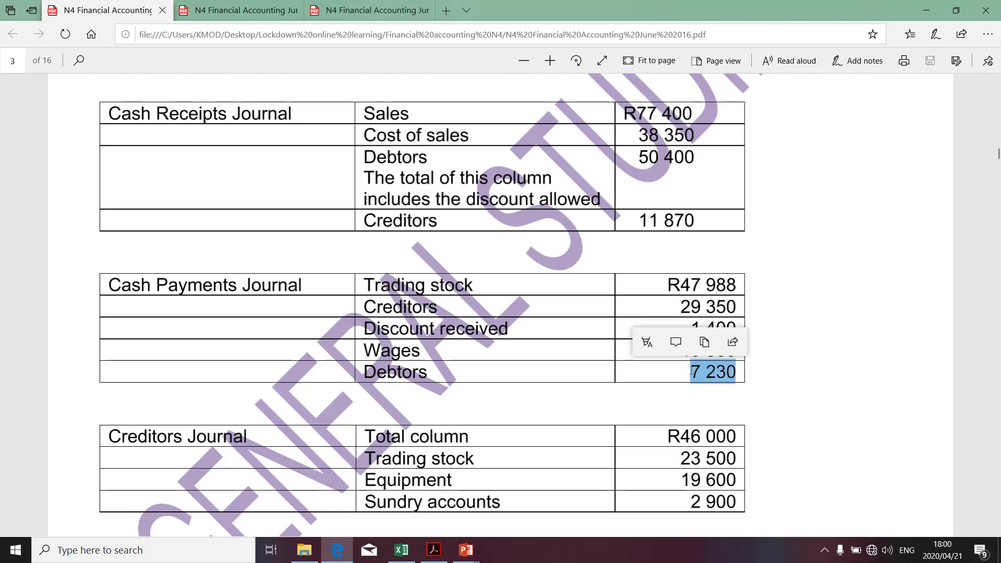
key("alt+Tab")
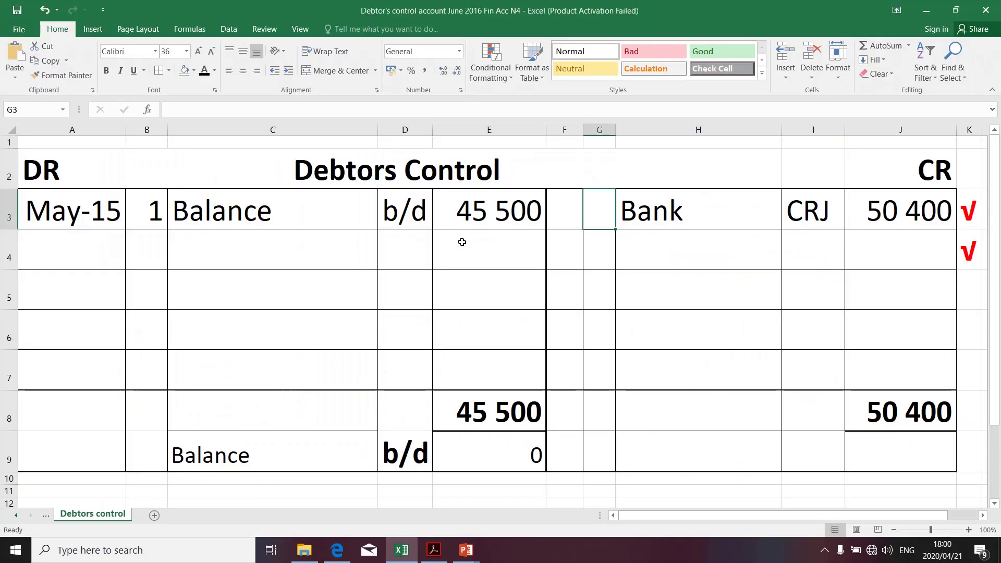
left_click(462, 242)
key("ctrl+v")
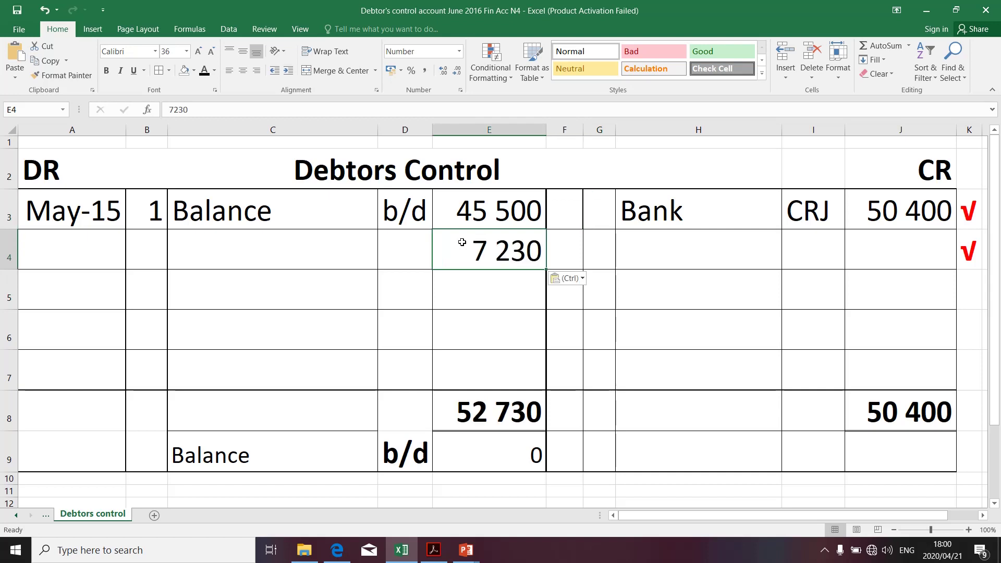
- Enter Bank in C4 as the details of the 7 230 debit entry
left_click(274, 250)
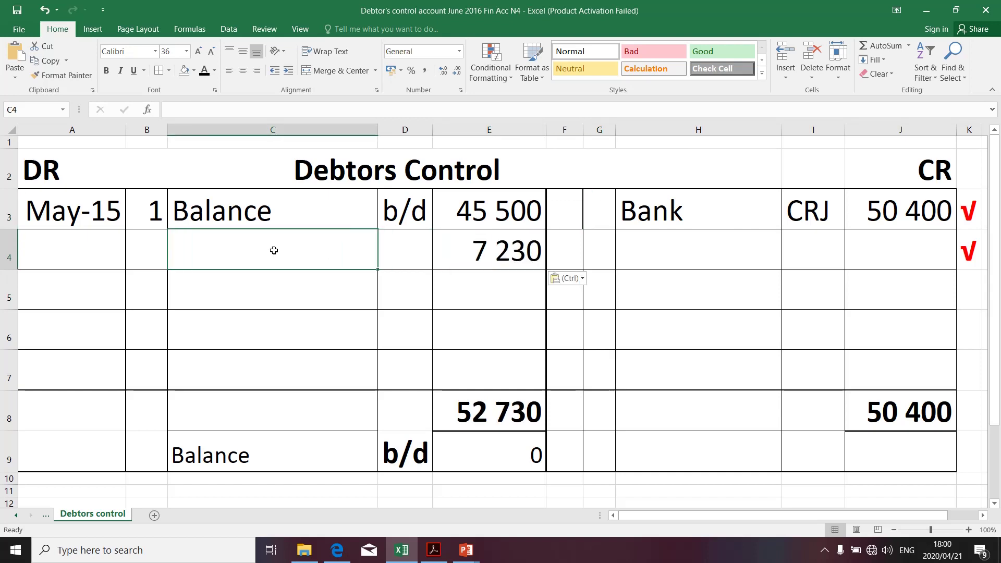
type("Bank")
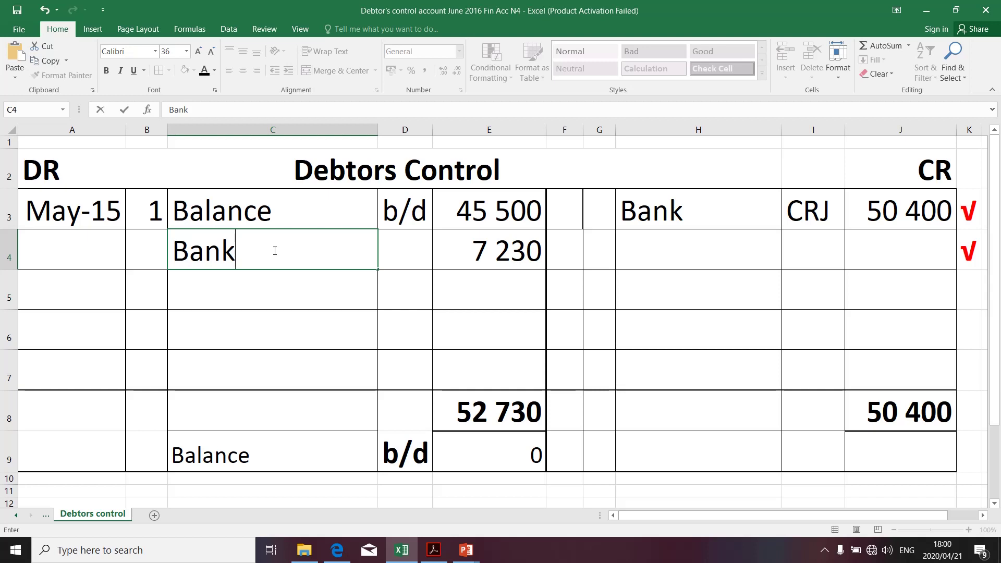
left_click(512, 263)
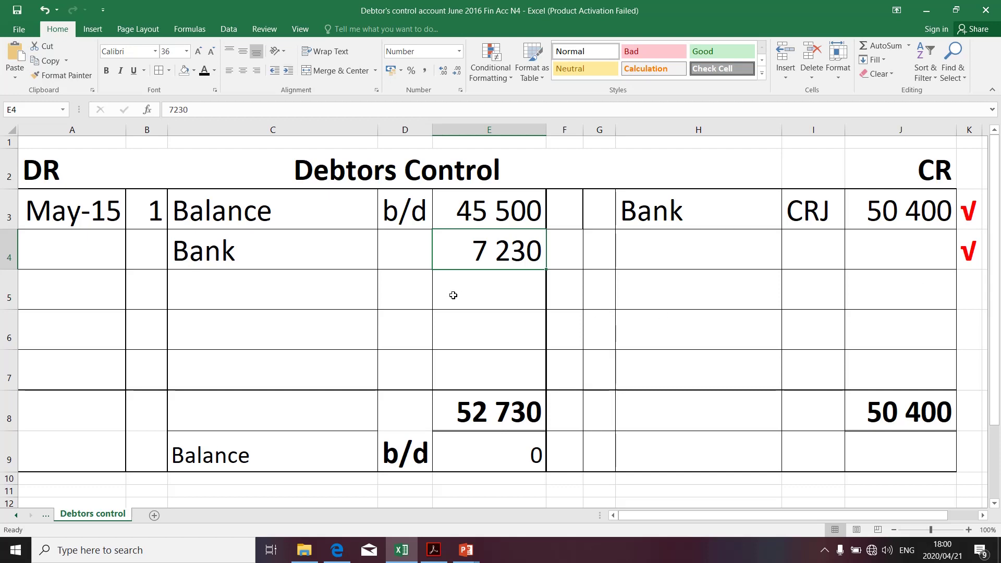
- Enter CPJ in D4 as the debit-side Bank entry's folio reference and compare it with the reference in I3
left_click(393, 260)
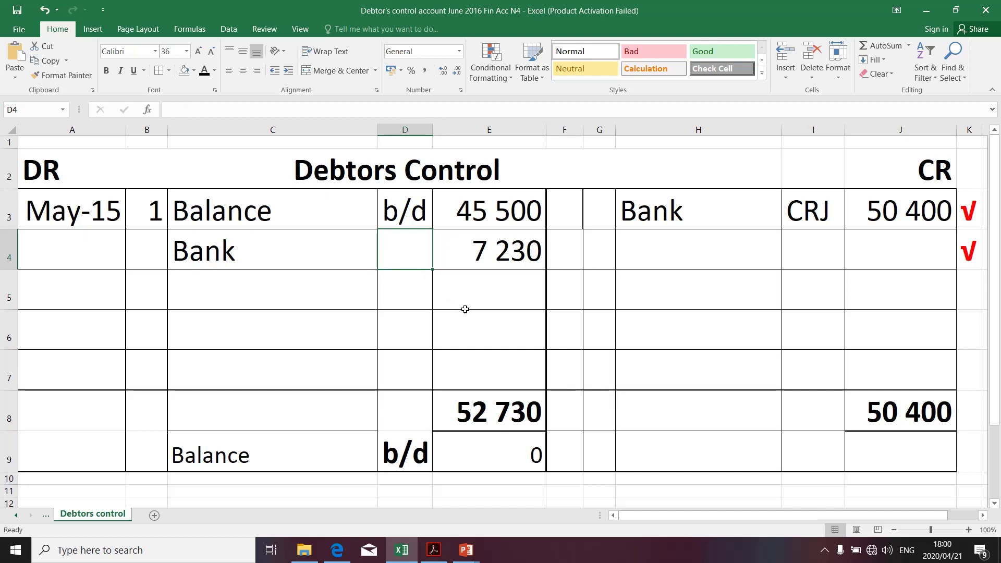
type("c")
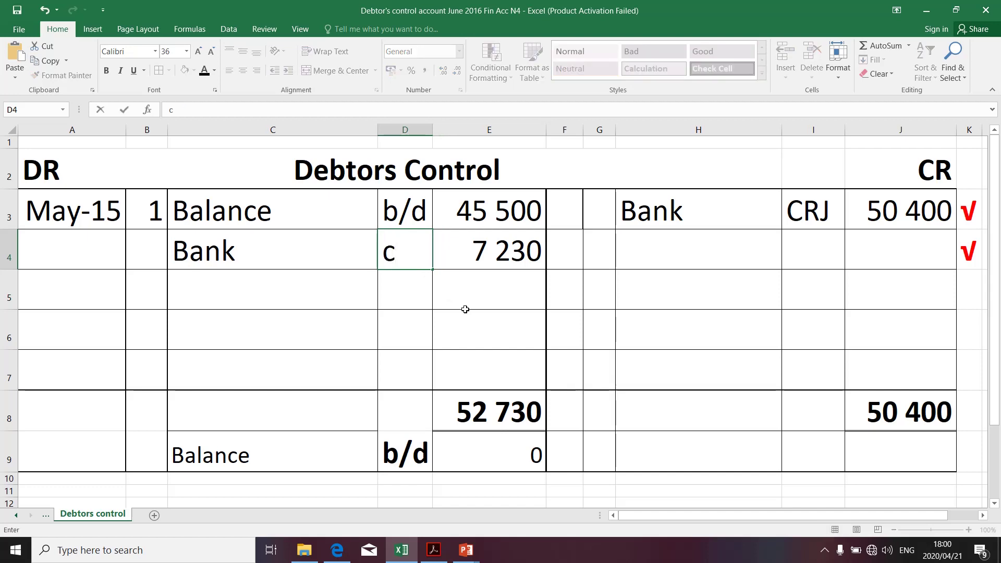
key("BackSpace")
type("CPJ")
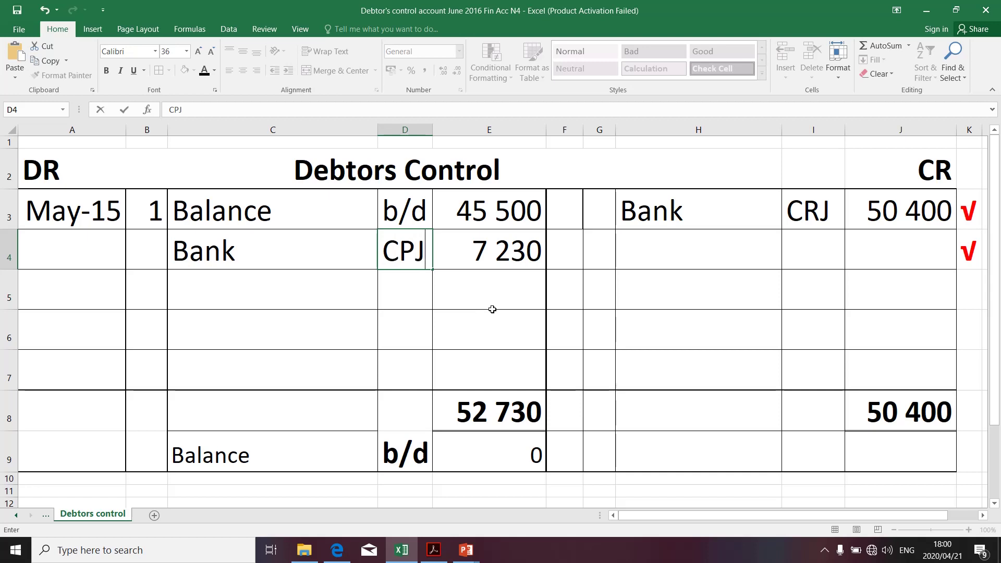
left_click(490, 307)
left_click(256, 288)
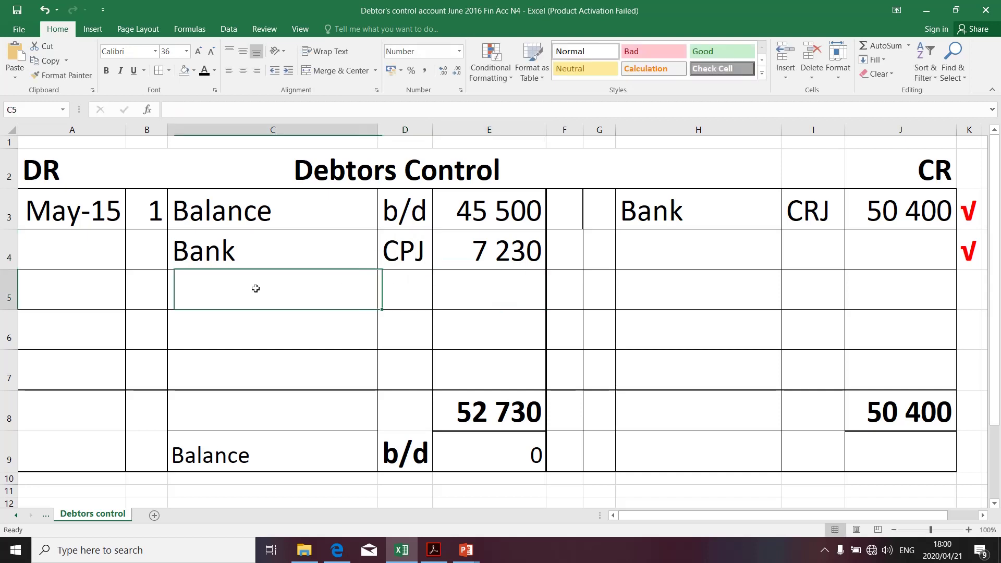
left_click(797, 220)
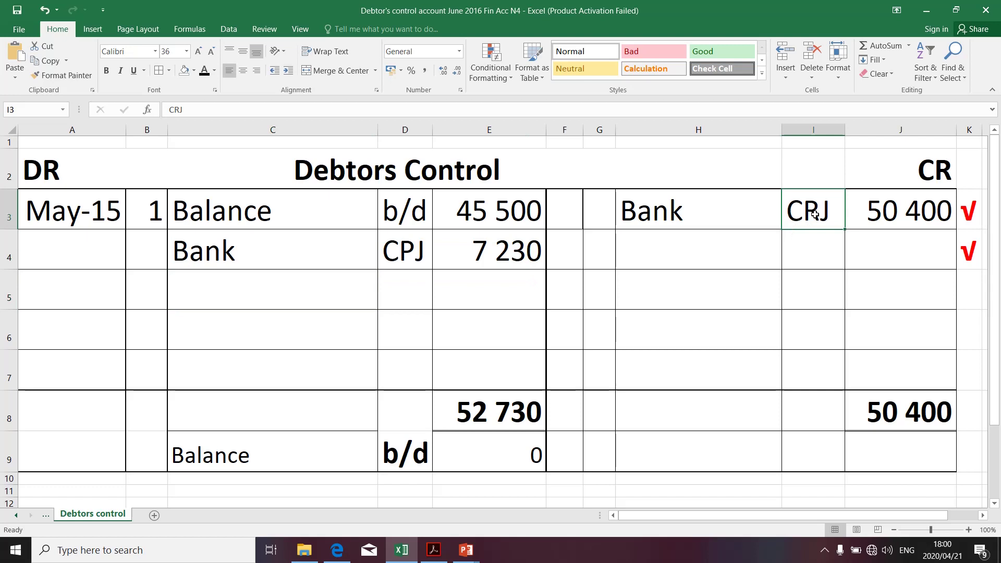
left_click(408, 266)
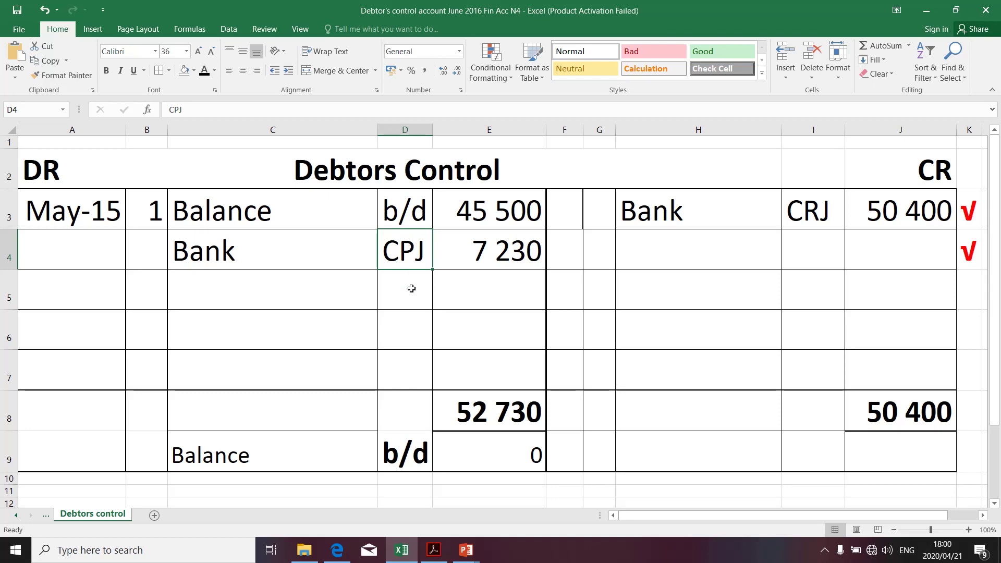
- Examine the Creditors, Creditors Allowances and Debtors Journals in the question PDF for entries affecting Debtors Control, and recheck the required task
left_click(276, 296)
key("alt+Tab")
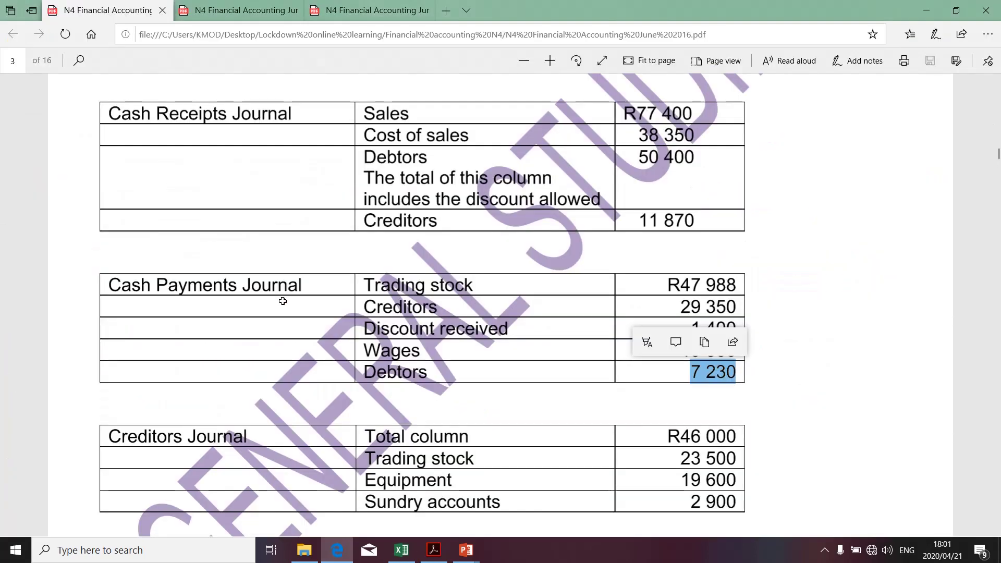
scroll(283, 301, "down", 3)
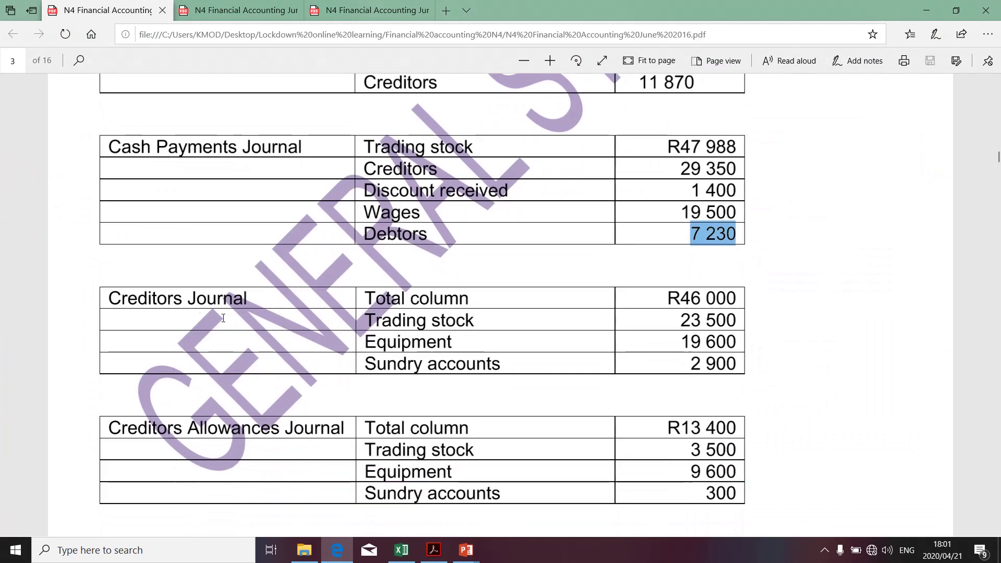
left_click_drag(110, 298, 428, 350)
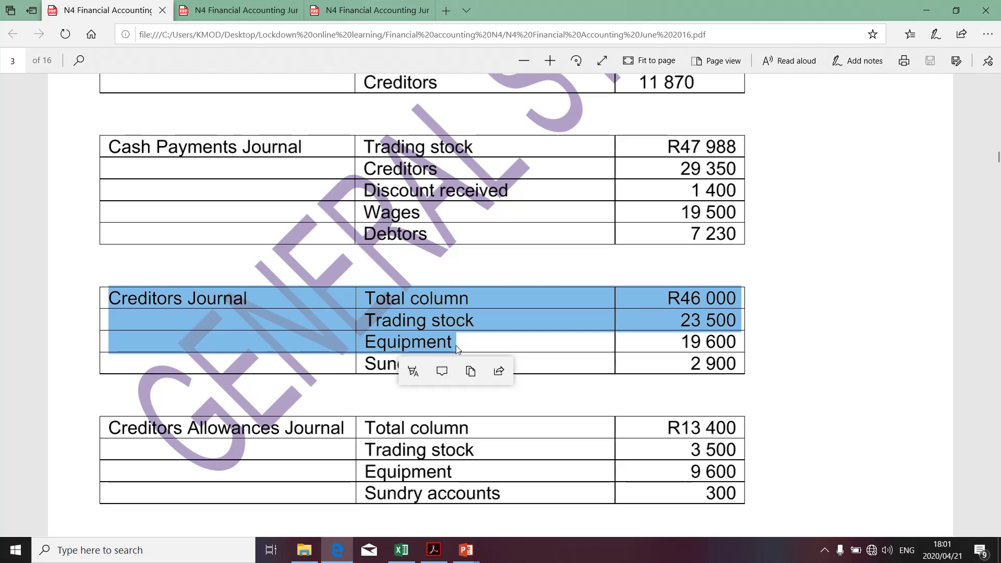
scroll(308, 431, "down", 3)
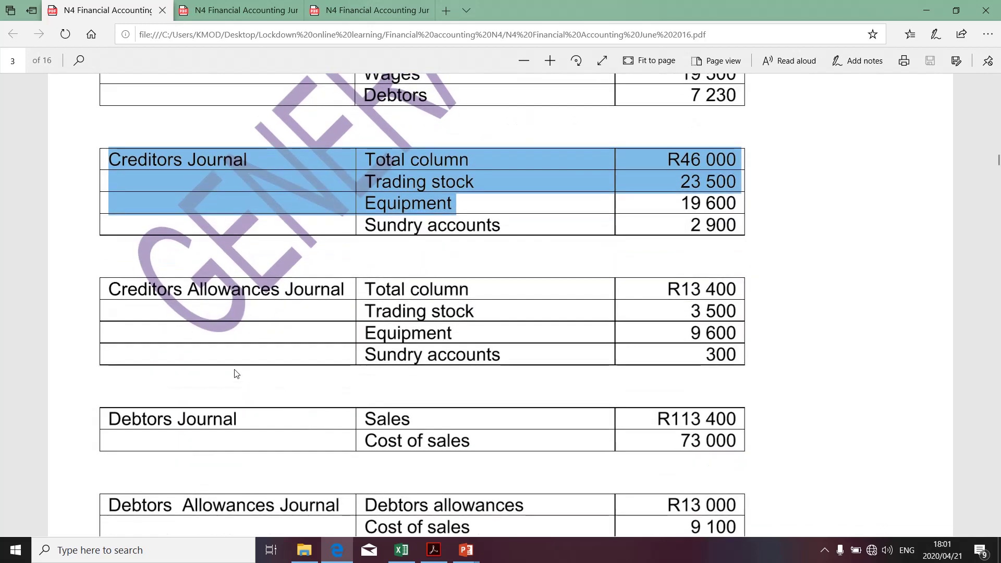
left_click_drag(109, 297, 496, 349)
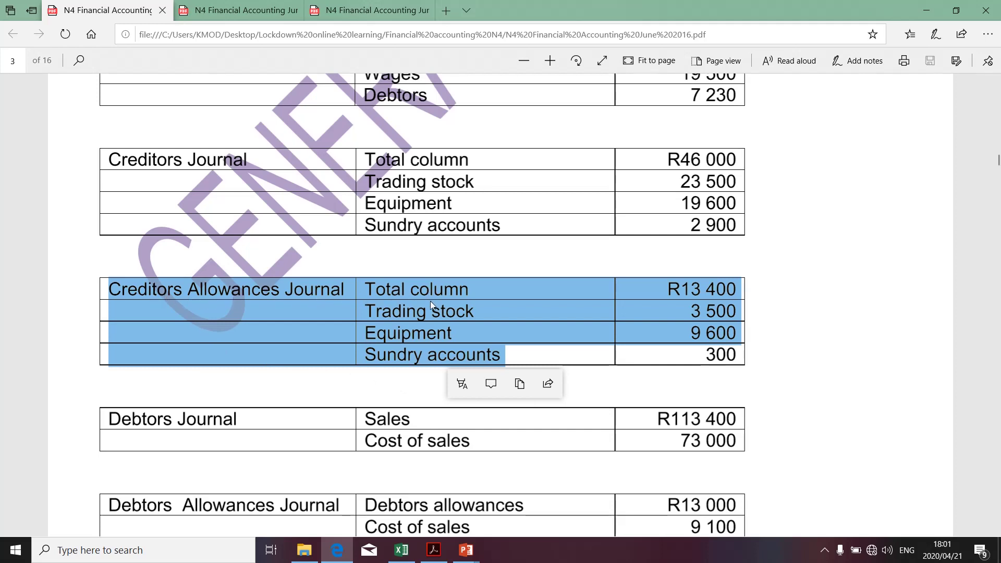
scroll(430, 301, "down", 3)
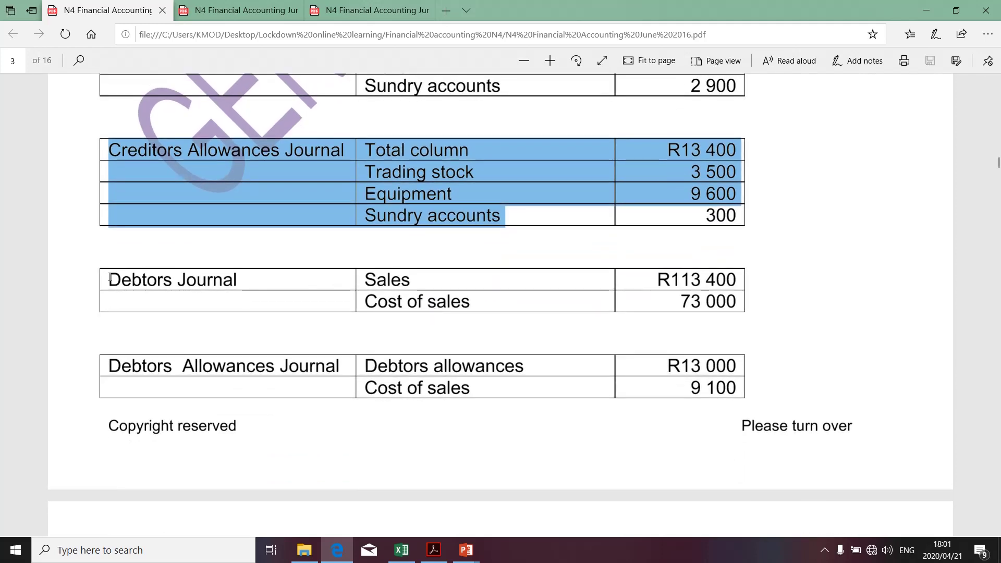
left_click_drag(109, 278, 218, 280)
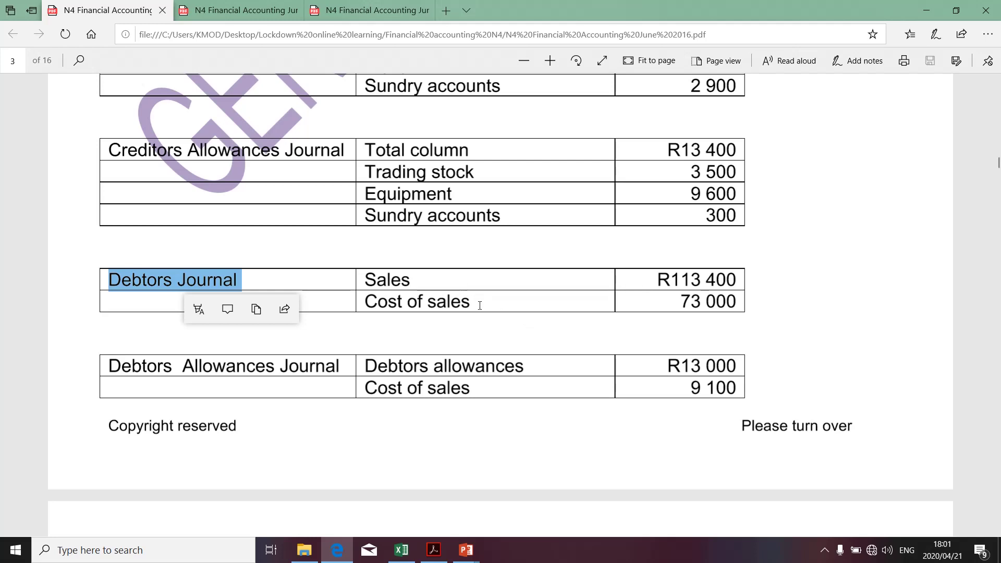
scroll(480, 305, "up", 15)
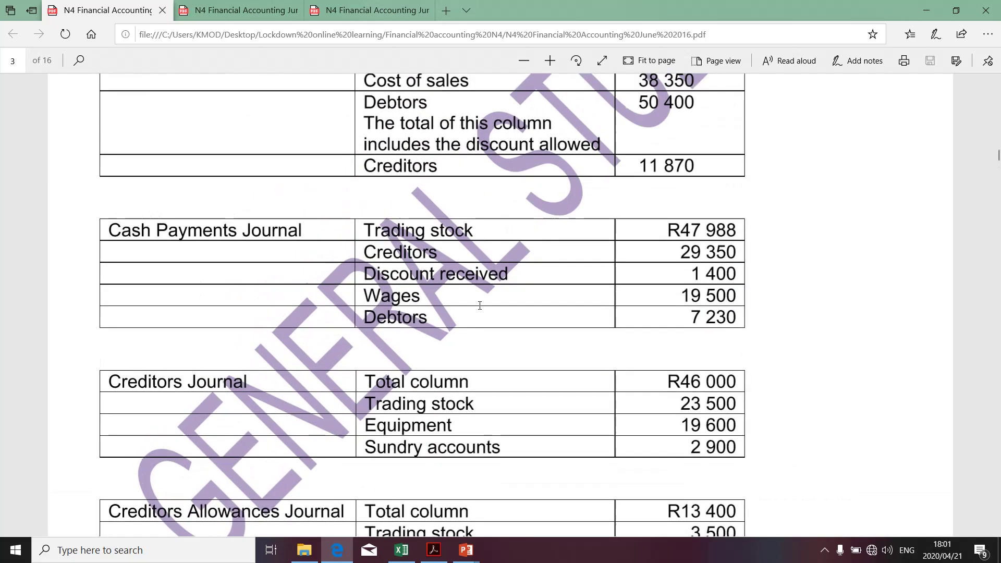
scroll(479, 306, "up", 1)
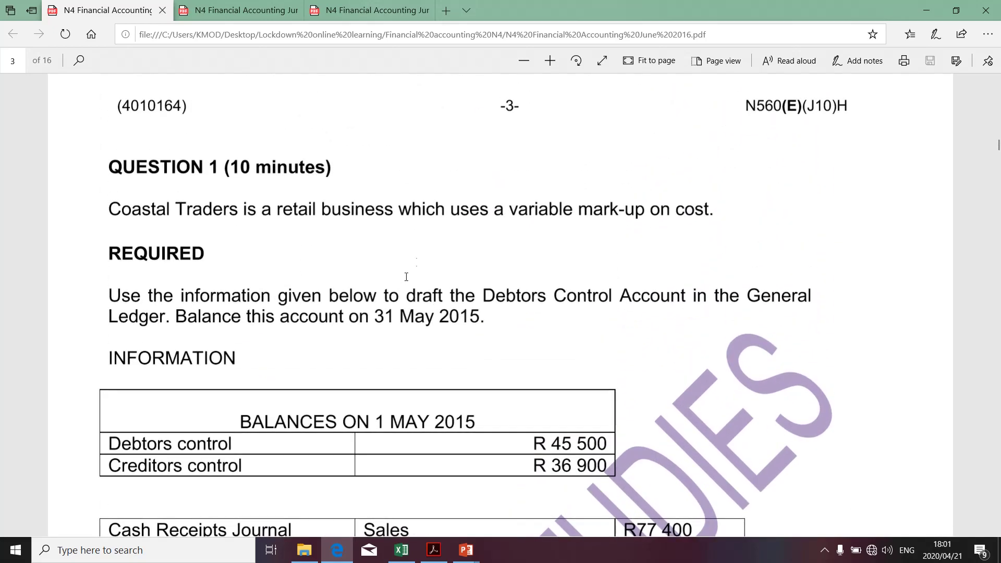
- Copy the Sales total 113 400 from the Debtors Journal in the question PDF into E5 of the Excel account
scroll(520, 320, "down", 1)
scroll(520, 320, "down", 15)
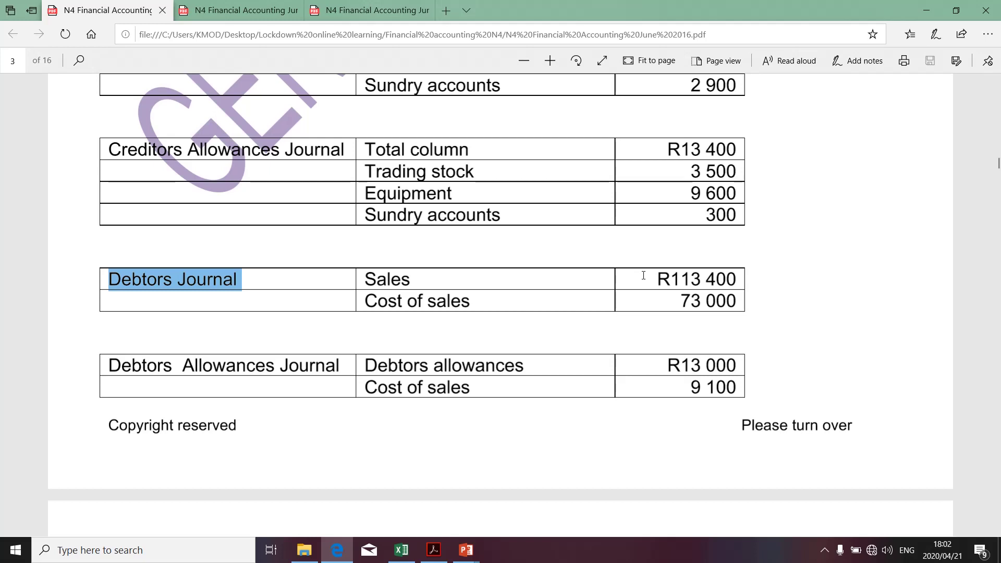
left_click_drag(653, 278, 728, 279)
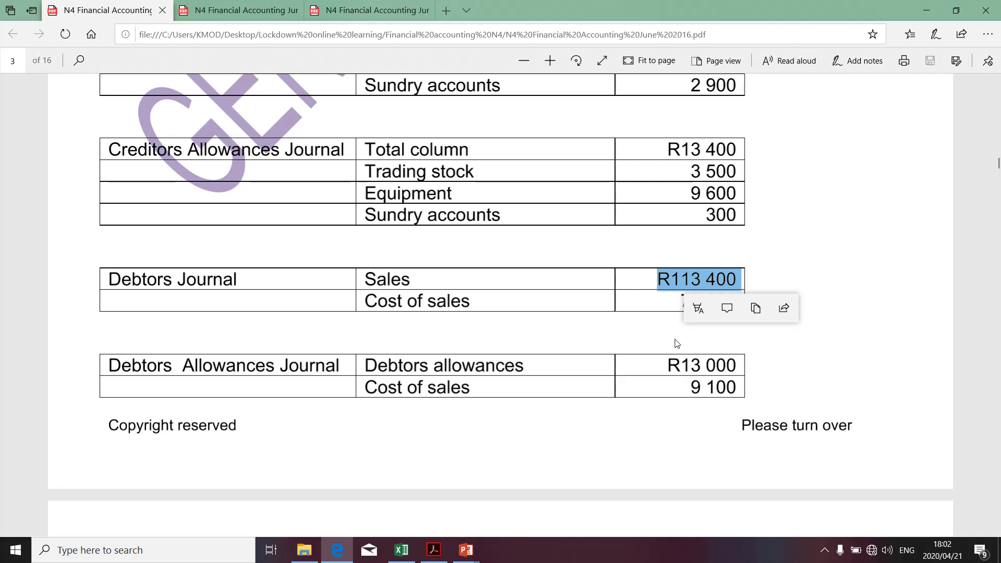
key("alt+Tab")
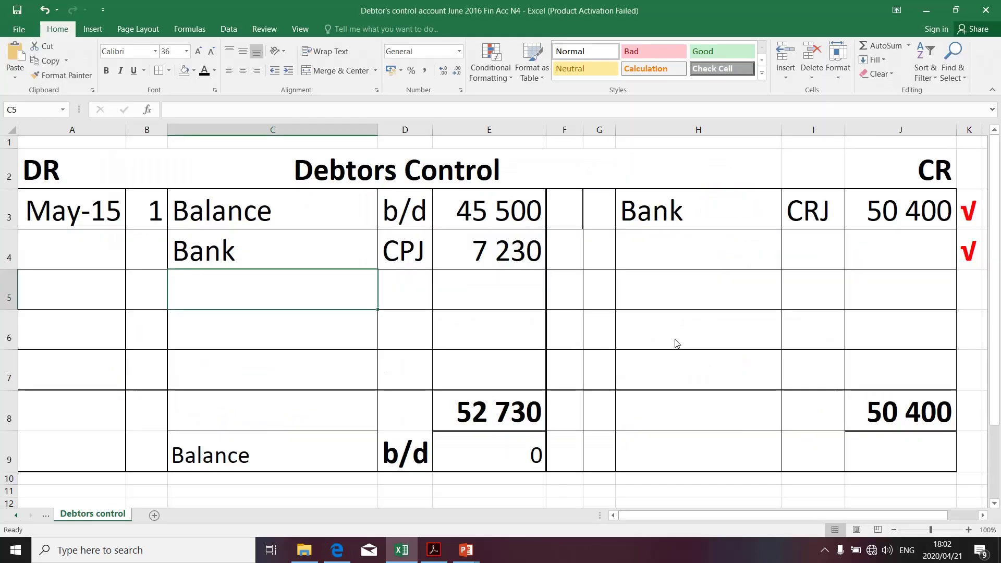
left_click(476, 294)
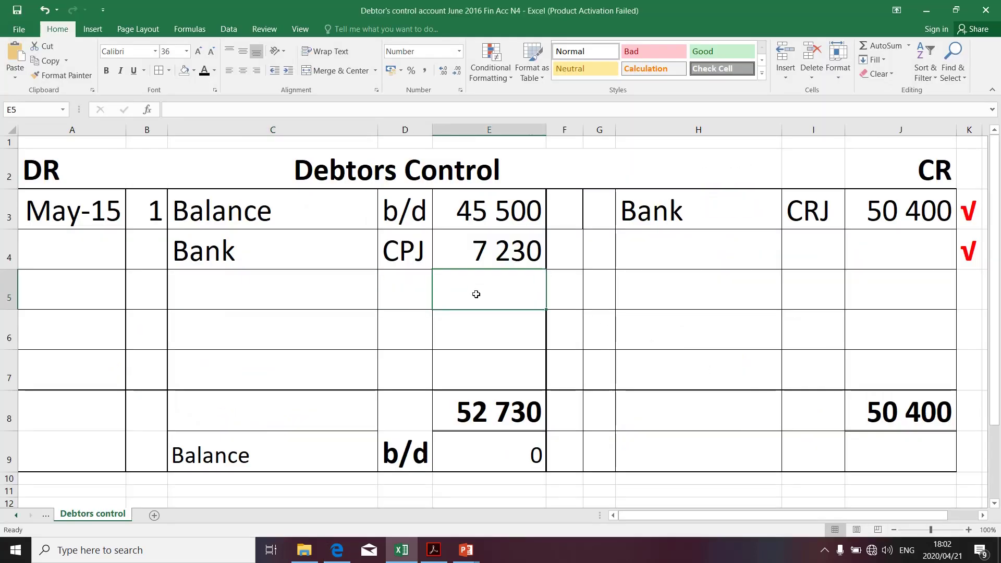
type("113400")
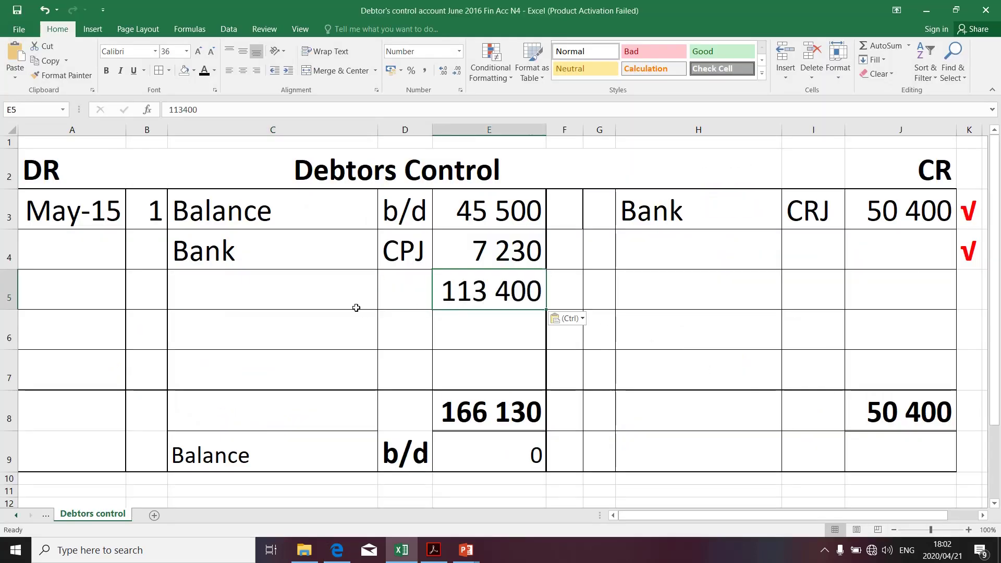
- Enter Sales in C5 as the details of the 113 400 debit entry
left_click(319, 295)
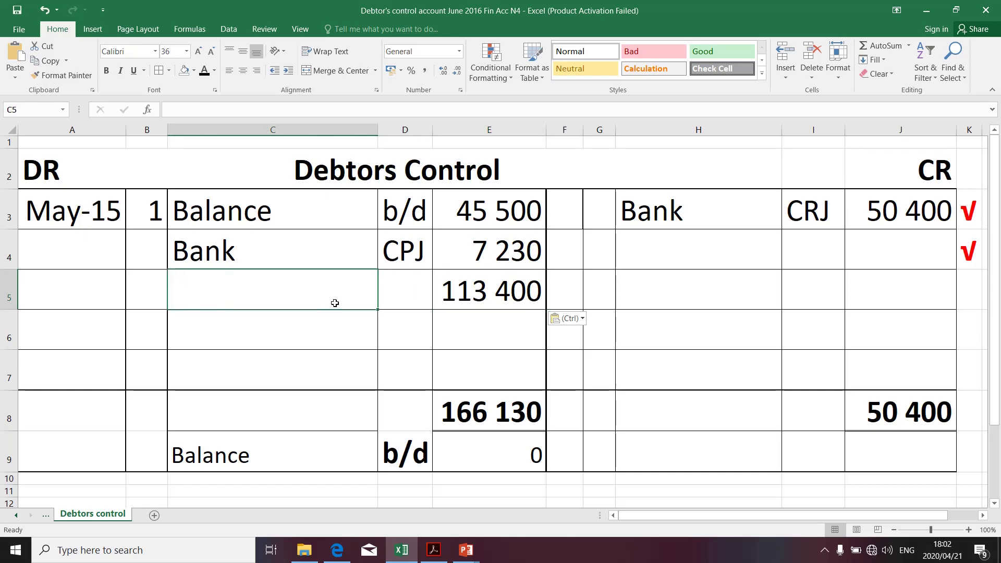
type("Sales")
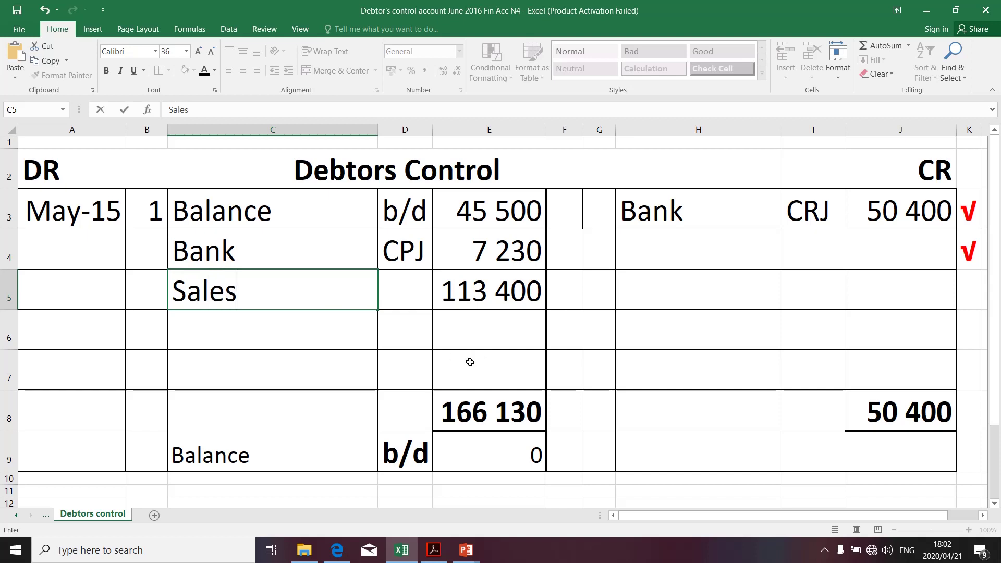
left_click(478, 325)
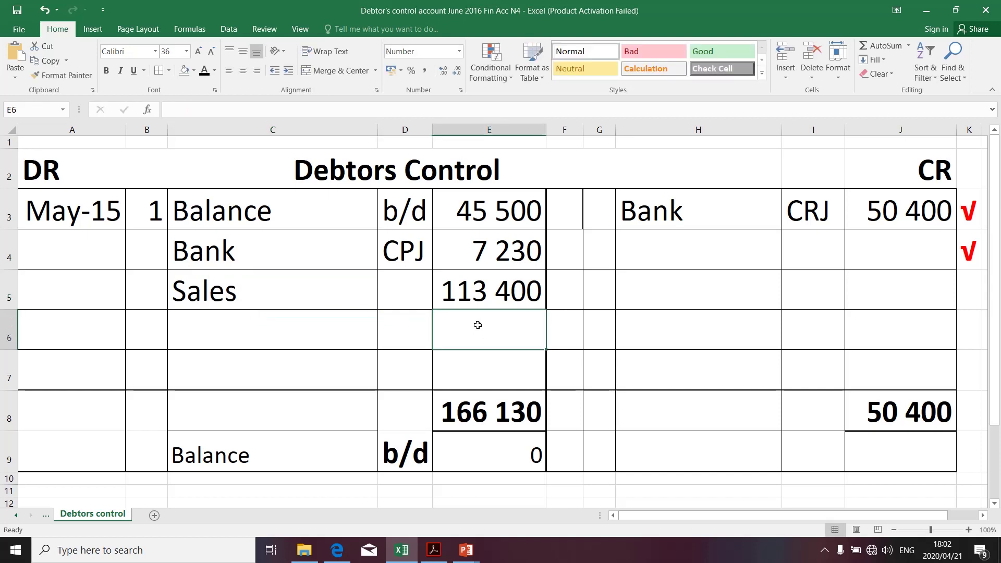
left_click(474, 282)
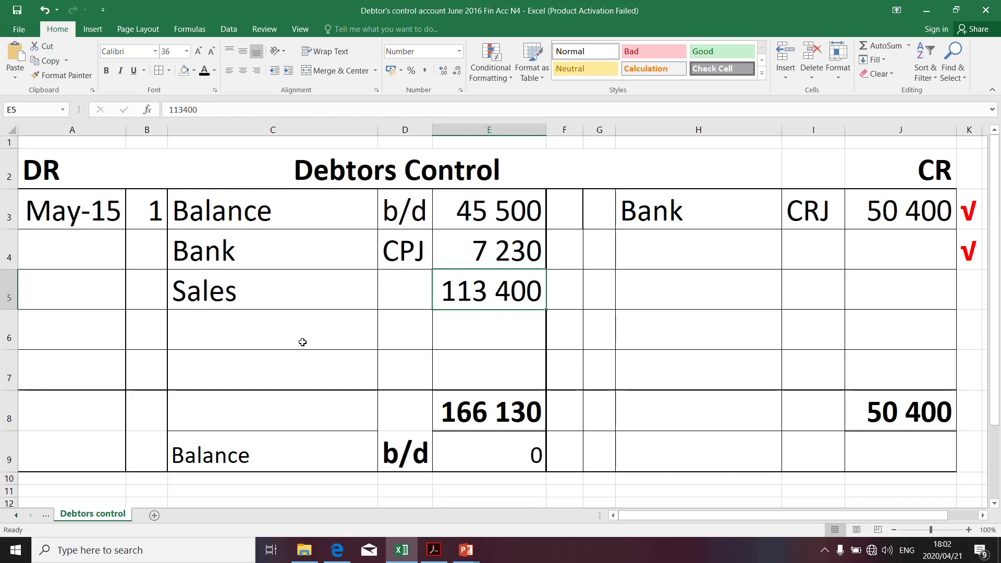
- Check the source journal in the question PDF and enter DJ in D5 as the Sales entry's folio reference in Excel
key("alt+Tab")
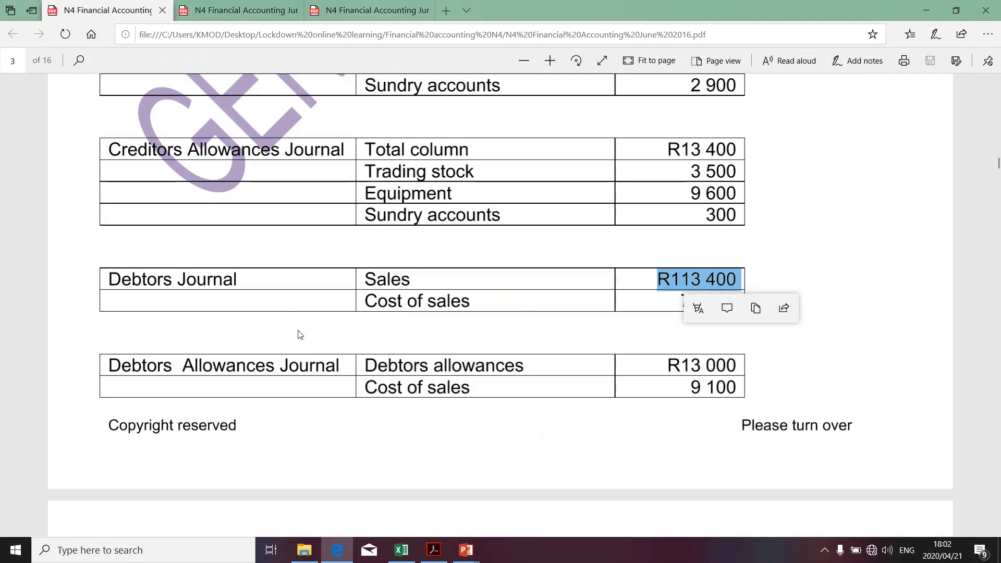
key("alt+Tab")
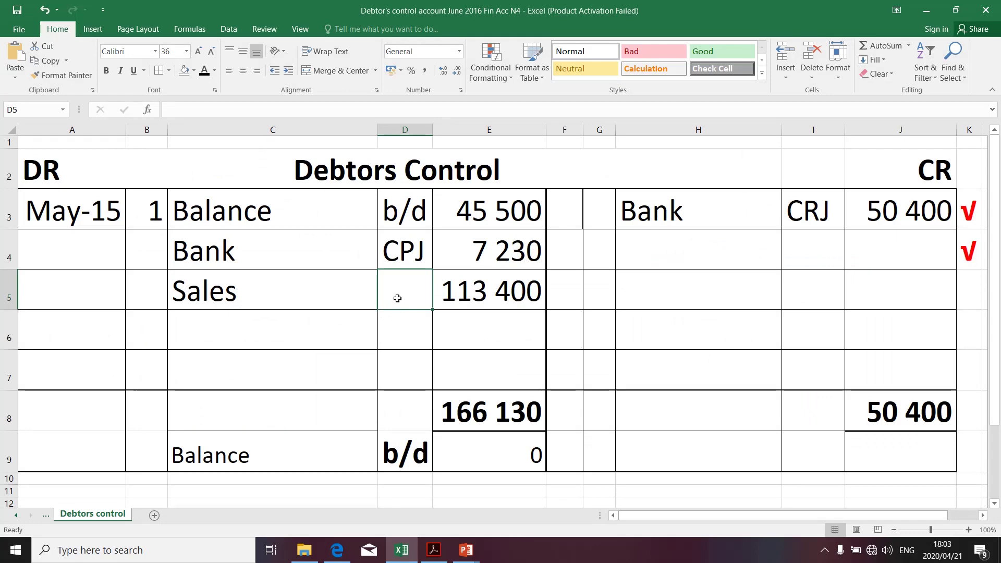
double_click(398, 298)
type("DJ")
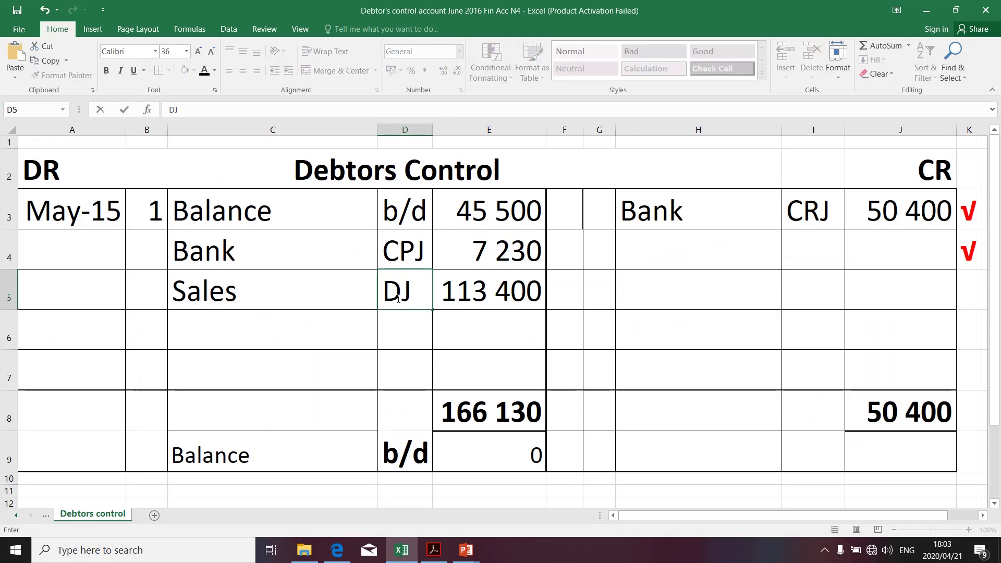
key("Return")
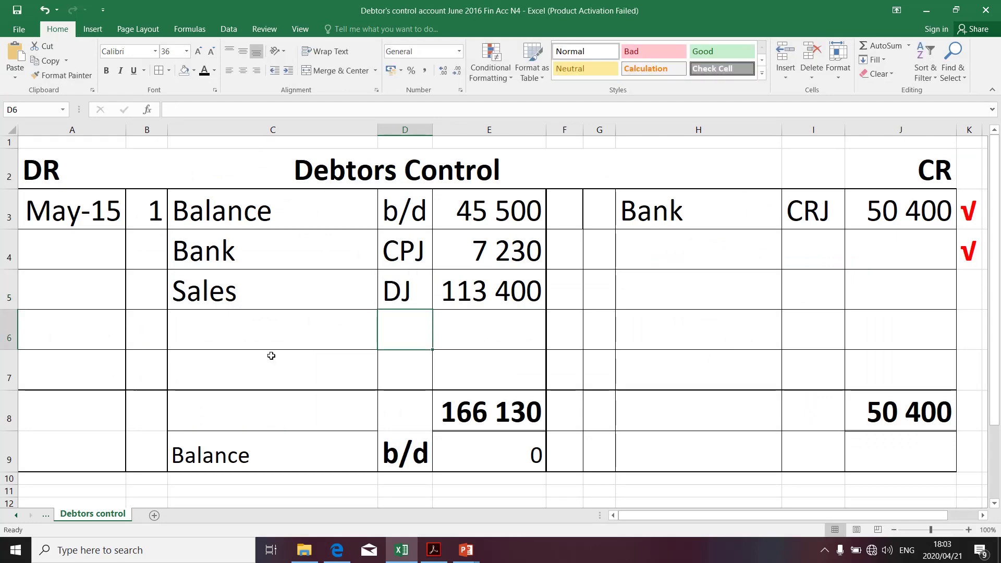
- Copy the Debtors allowances amount 13 000 from the Debtors Allowances Journal in the question PDF into J4 of the Excel account
left_click(230, 319)
key("alt+Tab")
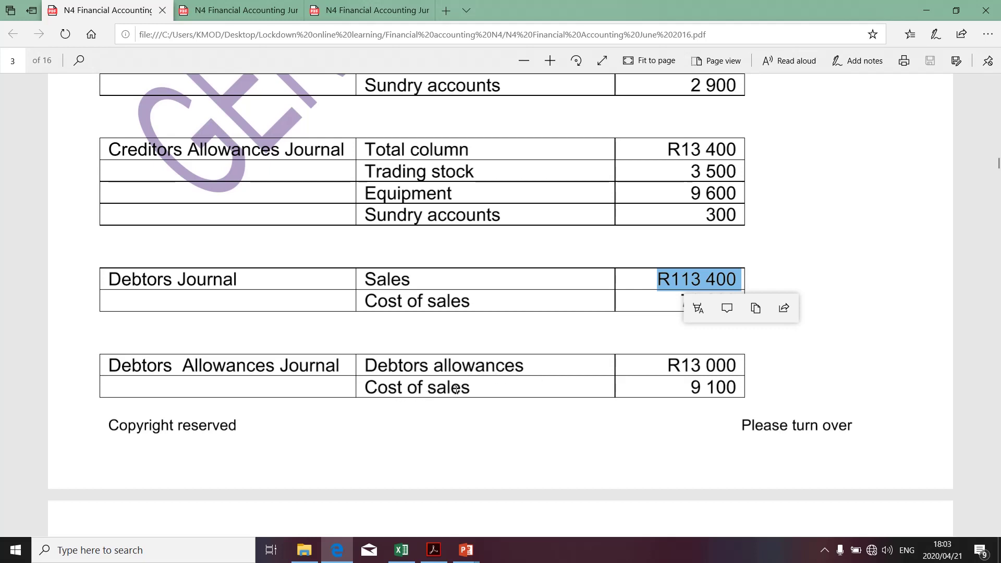
left_click_drag(380, 369, 600, 358)
left_click(605, 349)
left_click_drag(670, 365, 729, 366)
key("ctrl+c")
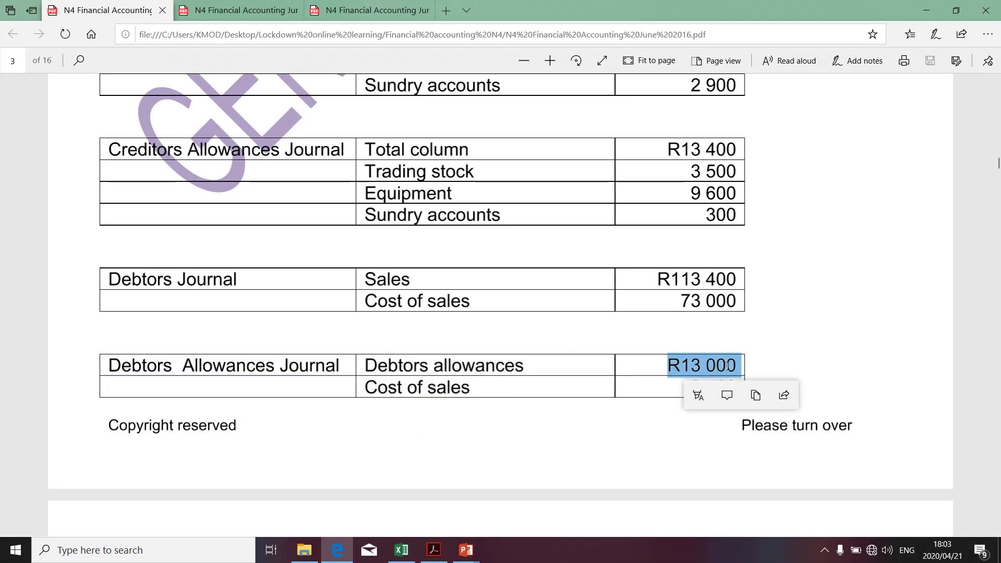
key("alt+Tab")
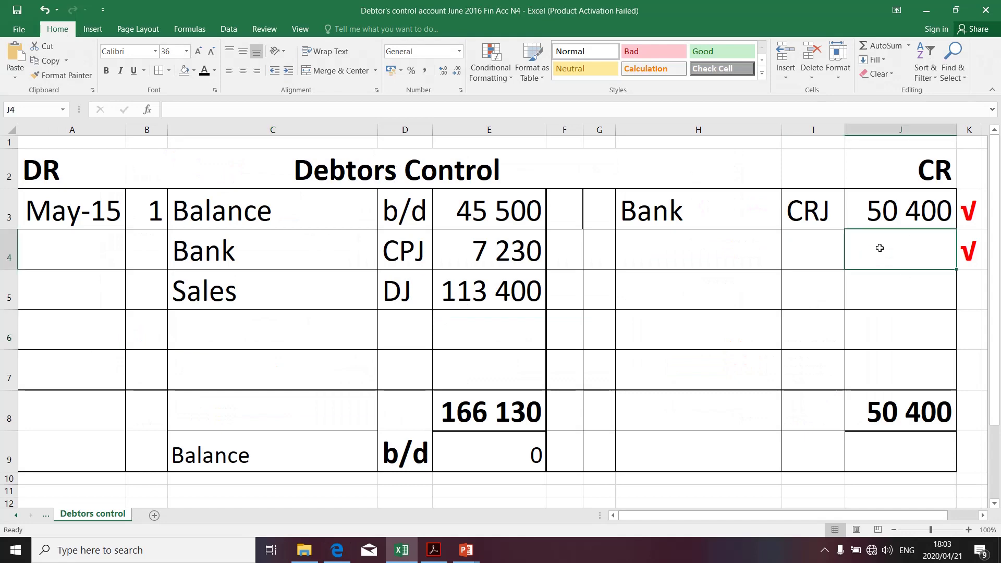
key("ctrl+v")
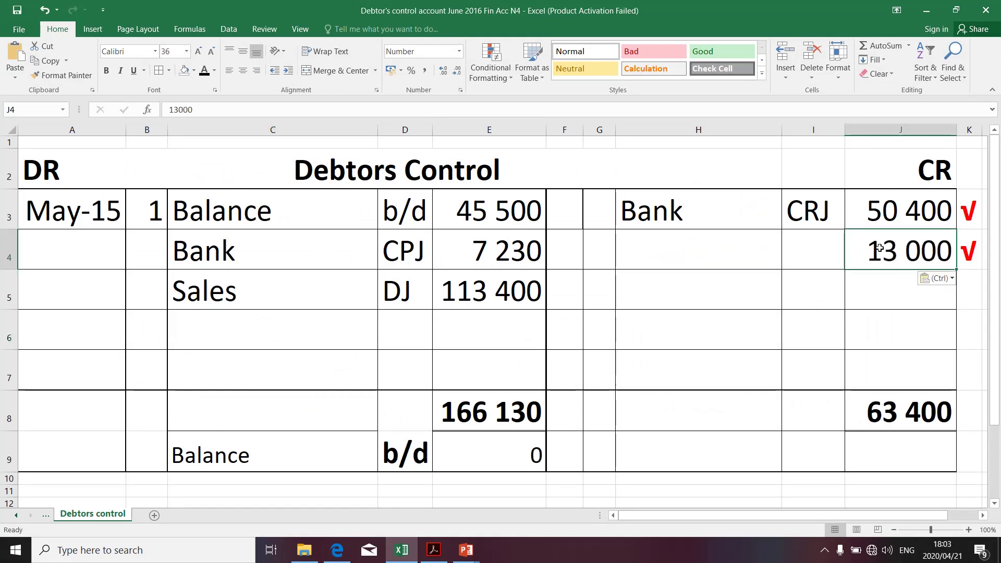
- Check the journal name in the question PDF and enter DAJ in I4 as the 13 000 credit entry's folio reference in Excel
key("alt+Tab")
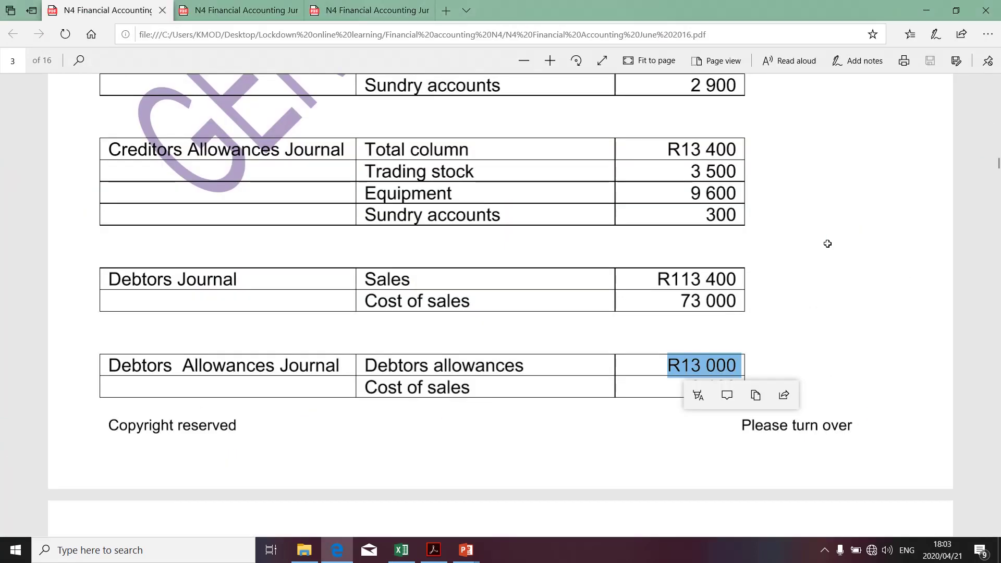
key("alt+Tab")
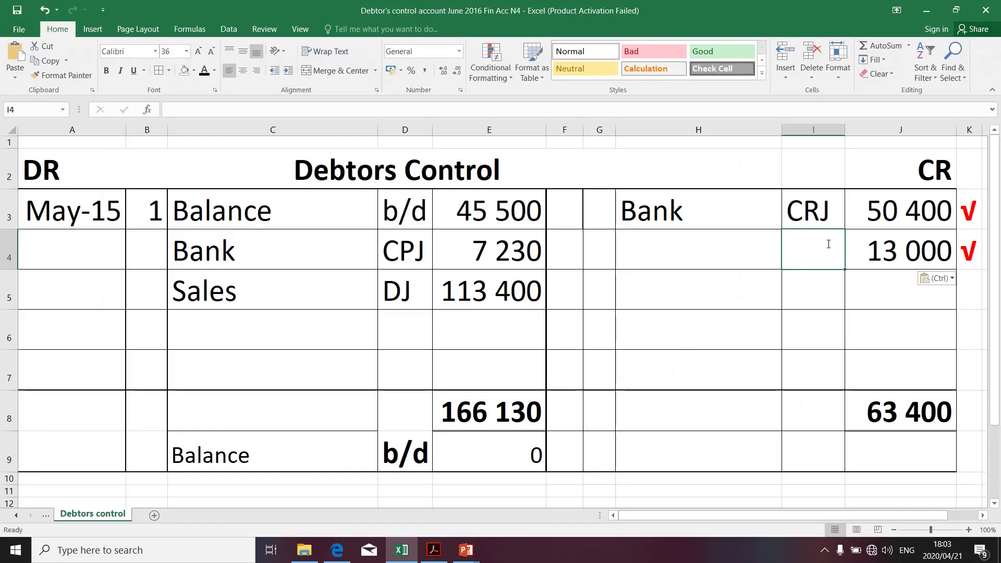
key("alt+Tab")
key("alt+Tab")
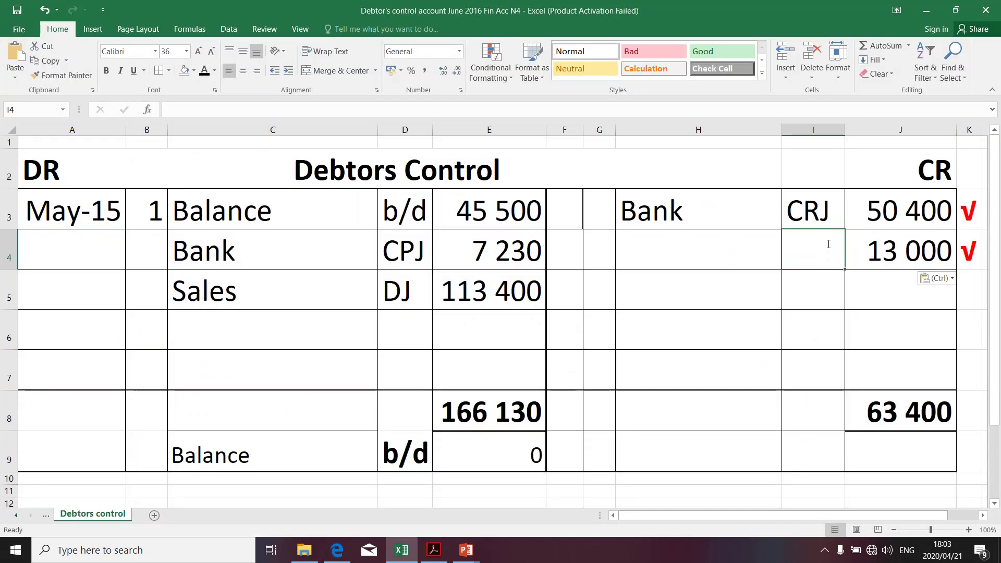
type("DA")
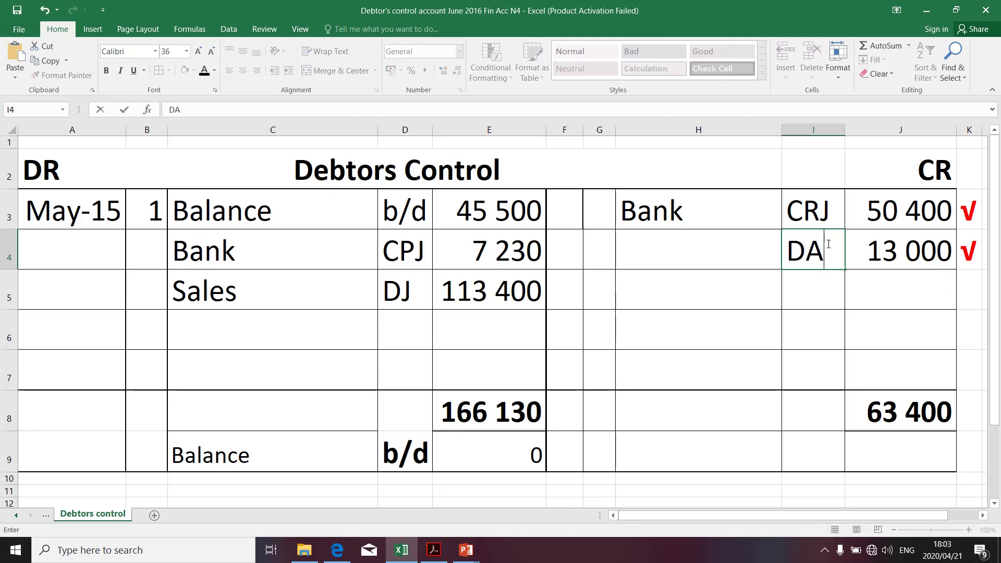
type("J")
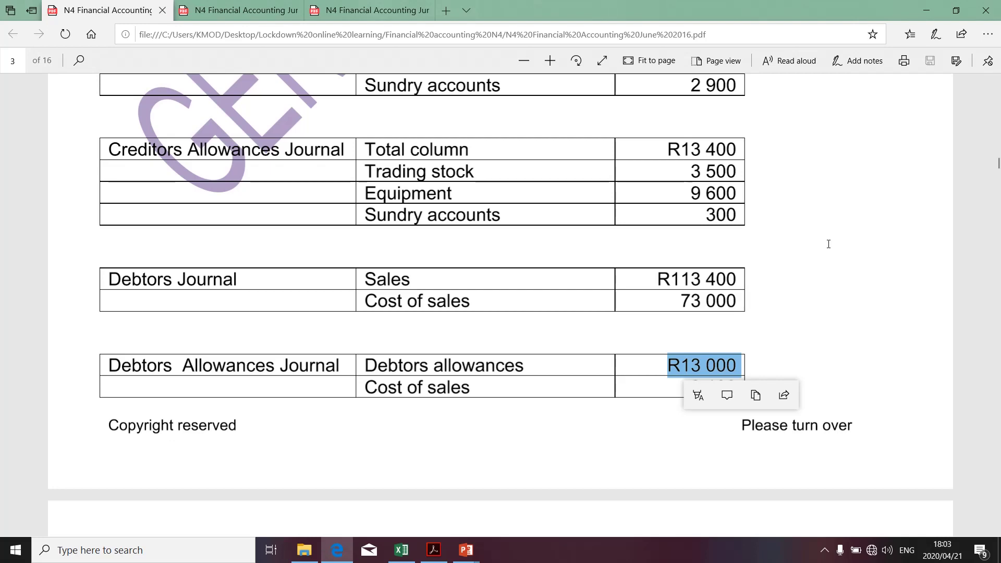
- Enter "Debtors all." in H4 of the Excel account as the details of the 13 000 credit entry
key("alt+Tab")
left_click(671, 255)
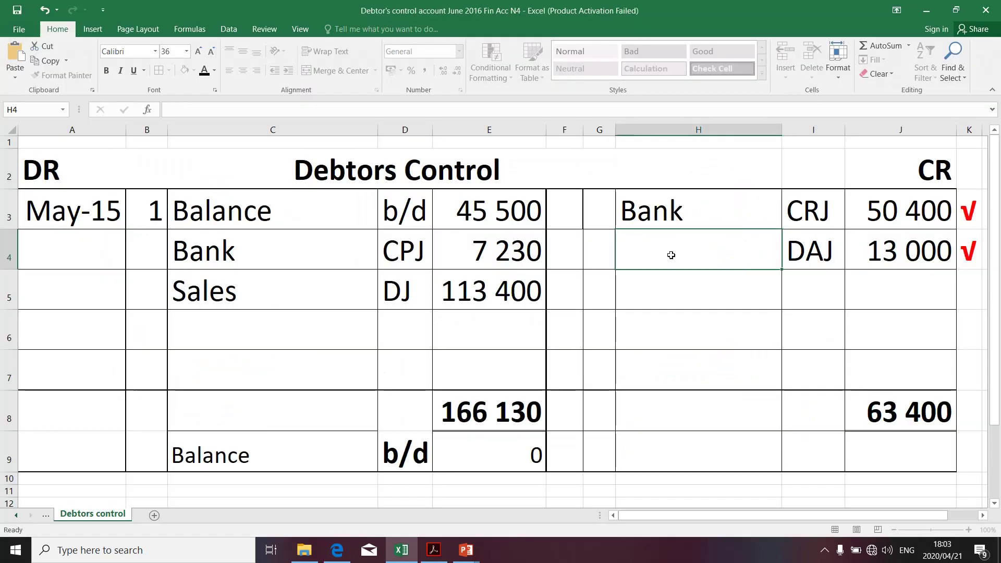
type("Debtors all.")
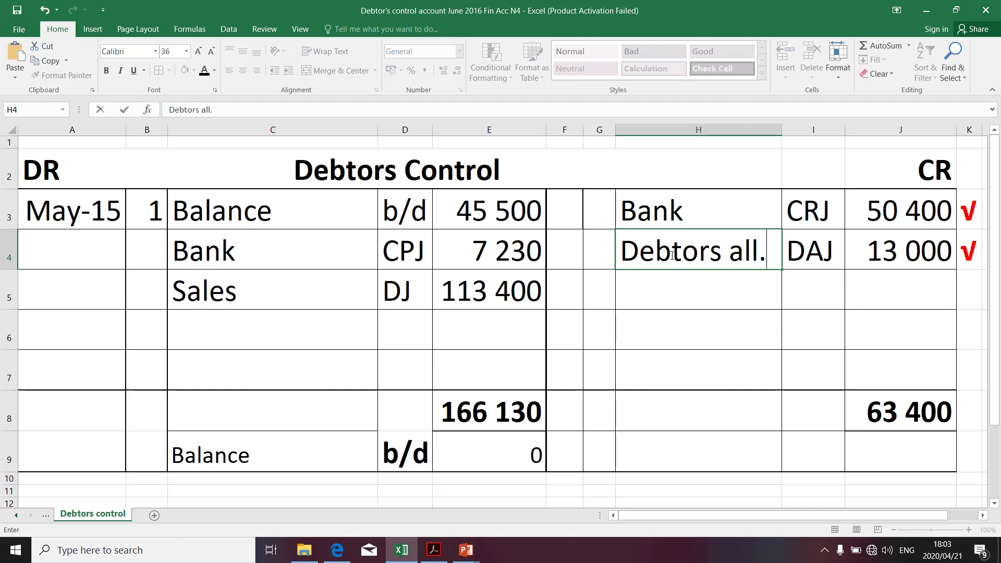
left_click(715, 318)
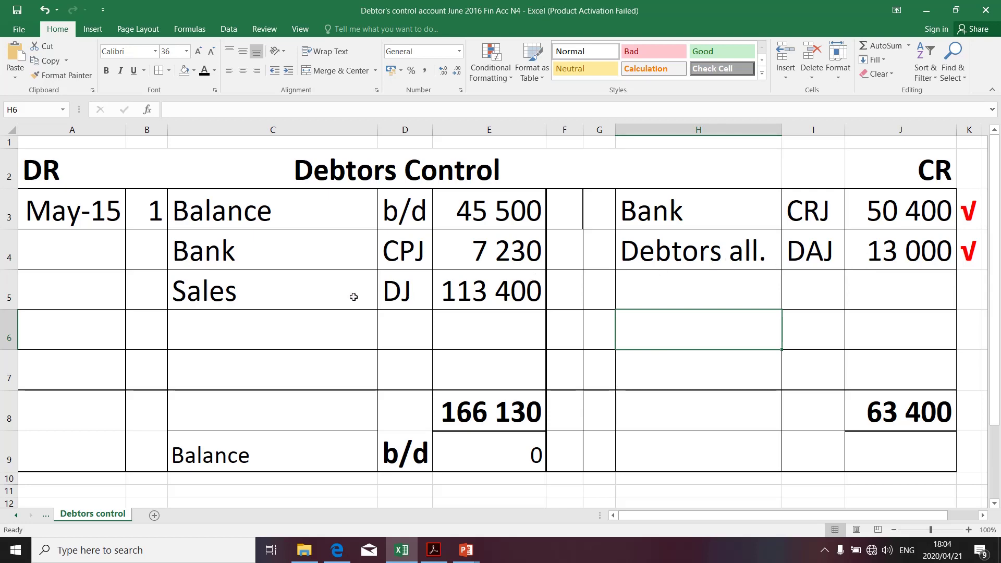
- Copy the General Journal's Debtors Ledger debit amount 240 from the question PDF into E6 of the Excel account
key("alt+Tab")
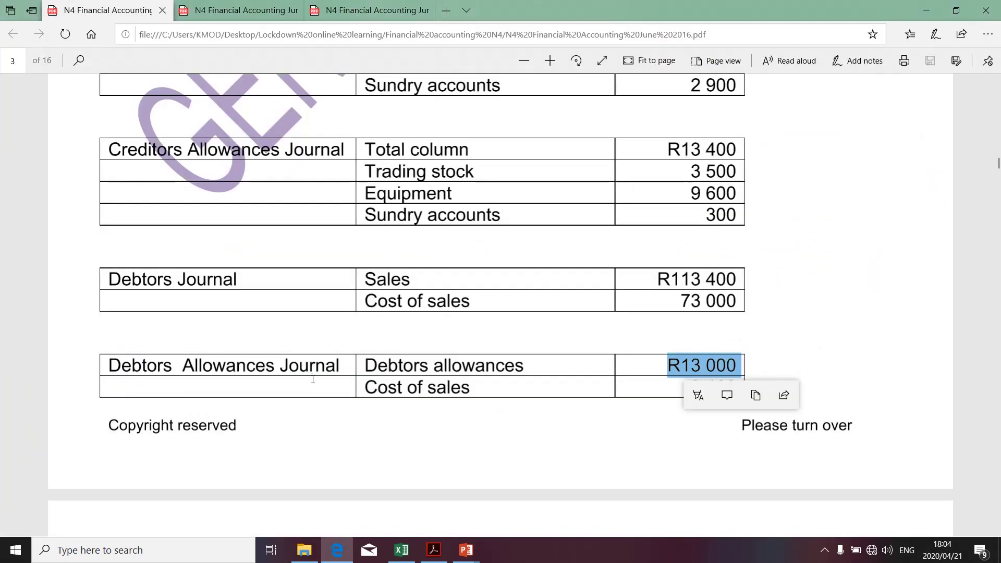
scroll(313, 379, "down", 7)
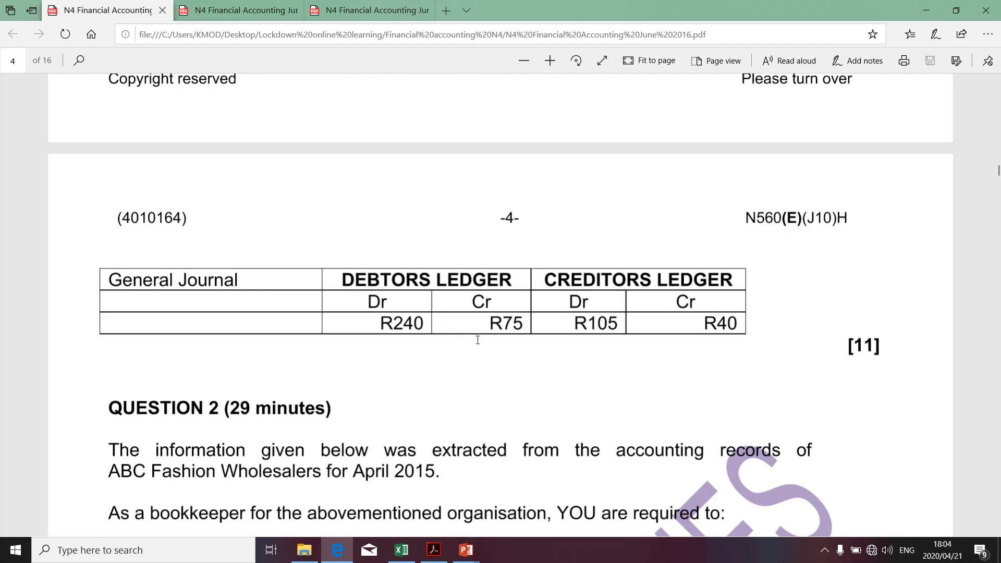
left_click_drag(426, 325, 388, 323)
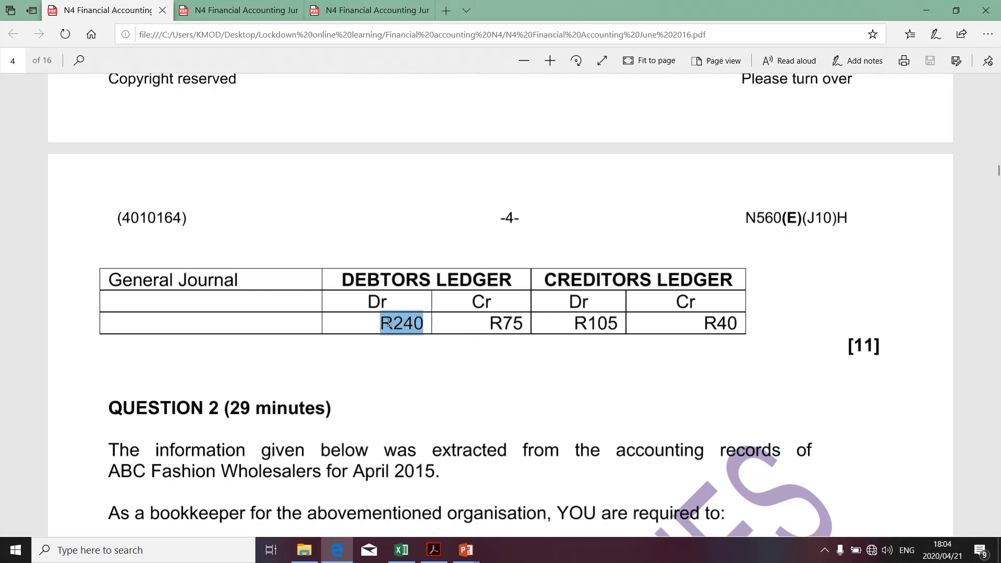
key("alt+Tab")
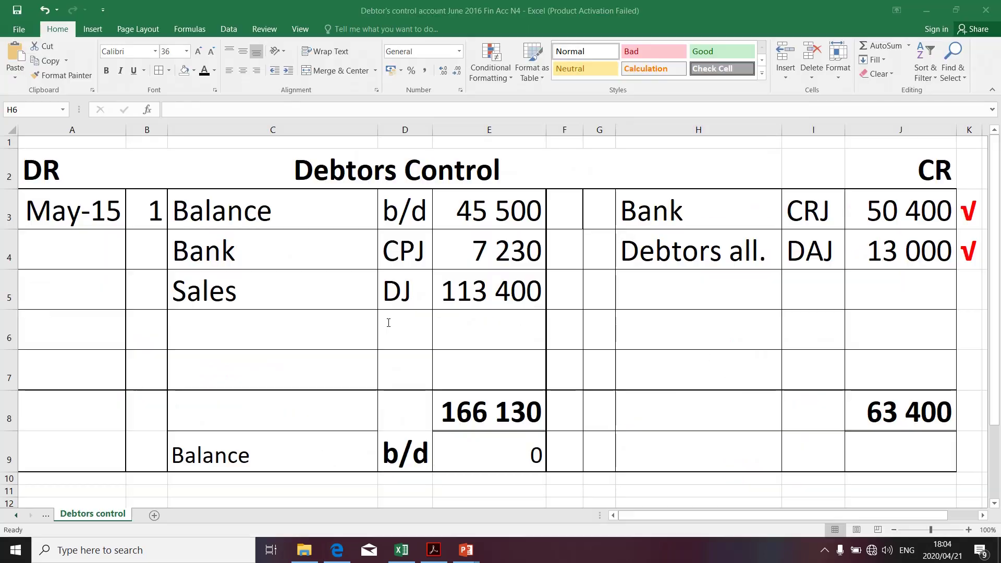
left_click(488, 333)
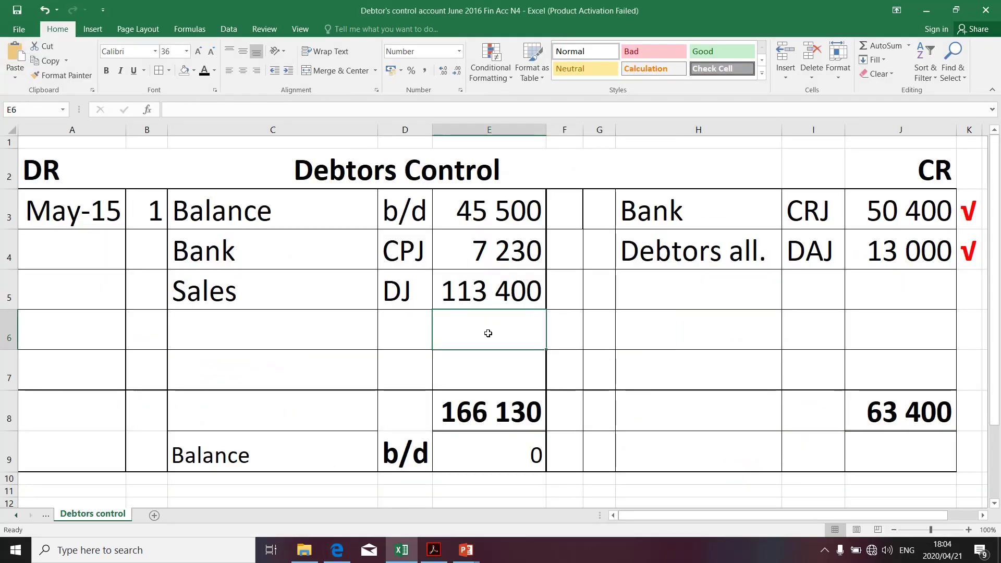
type("240")
- Copy the General Journal's Debtors Ledger credit amount 75 from the question PDF into J5 of the Excel account, and return to the PDF
key("alt+Tab")
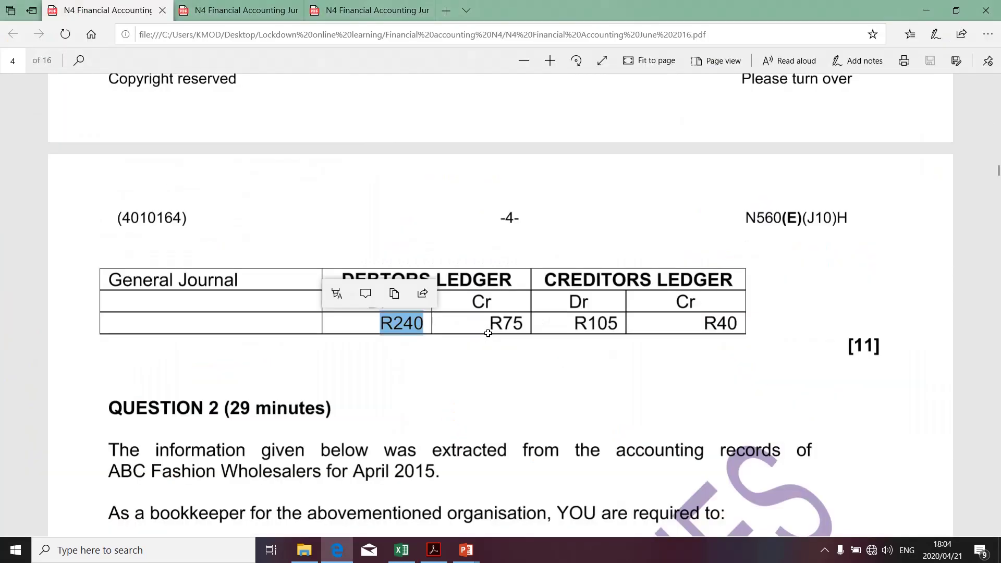
left_click_drag(524, 323, 496, 322)
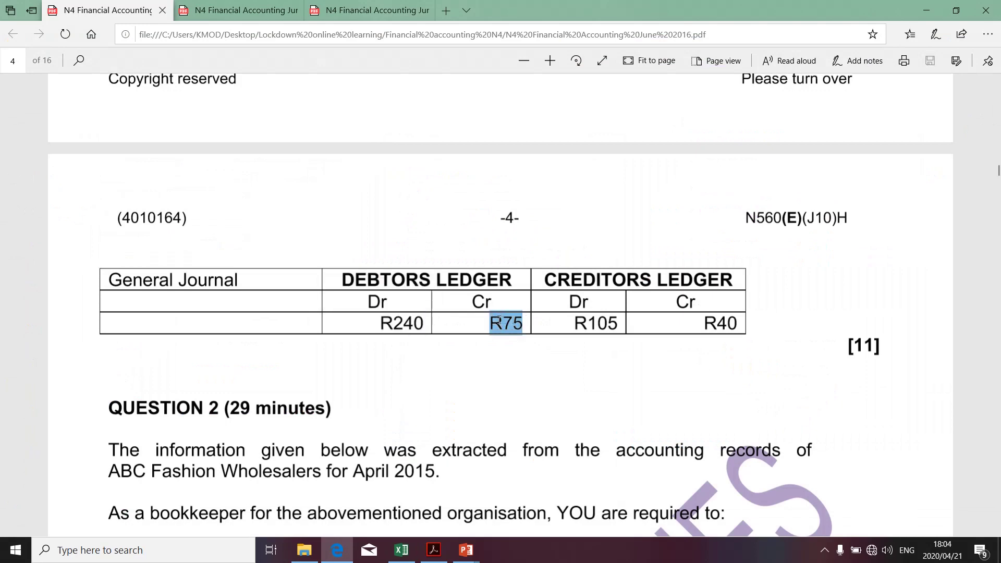
key("alt+Tab")
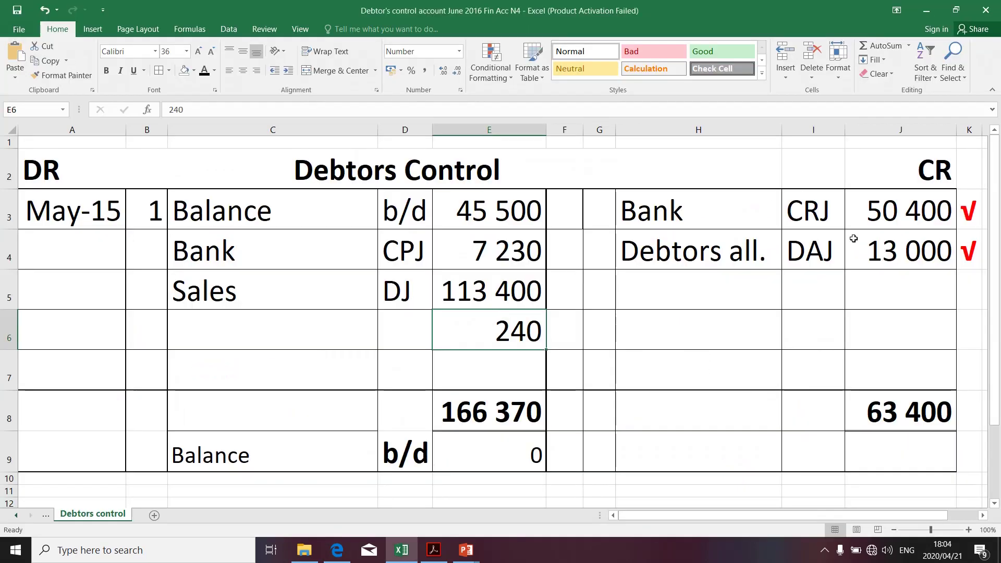
left_click(864, 280)
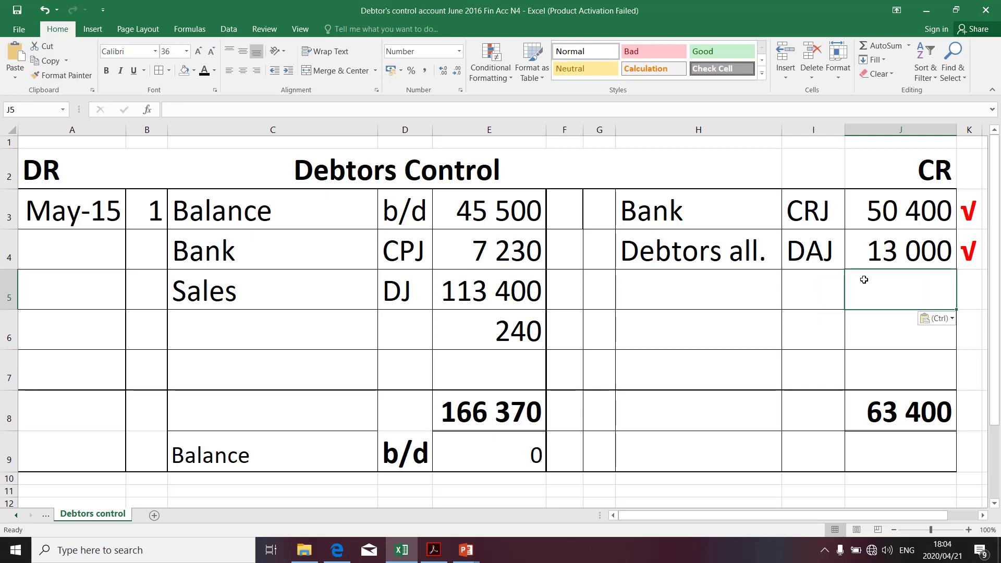
type("75")
key("alt+Tab")
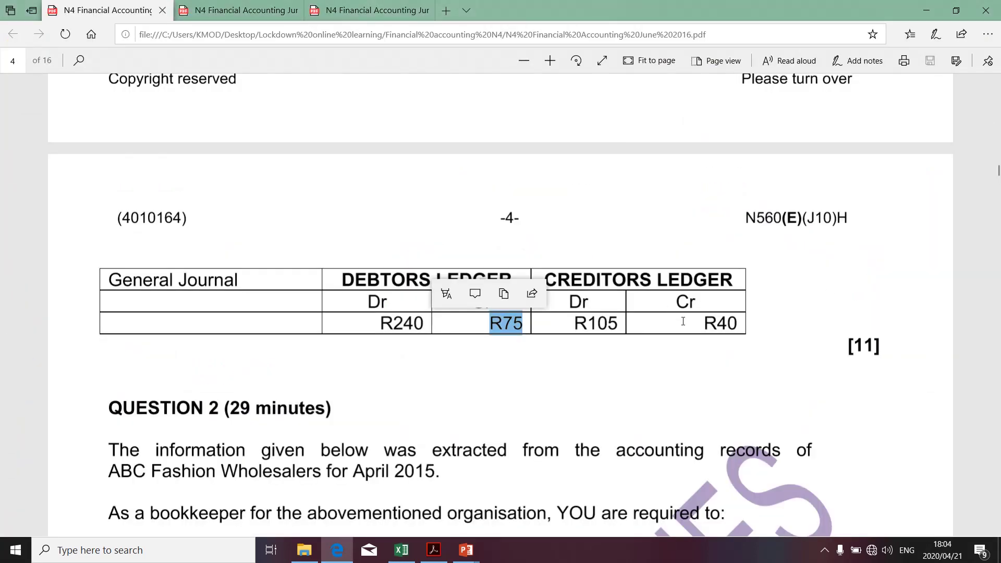
- Switch to Excel and enter GJ as the folio reference in D6 for the 240 debit entry and in I5 for the 75 credit entry
left_click(516, 366)
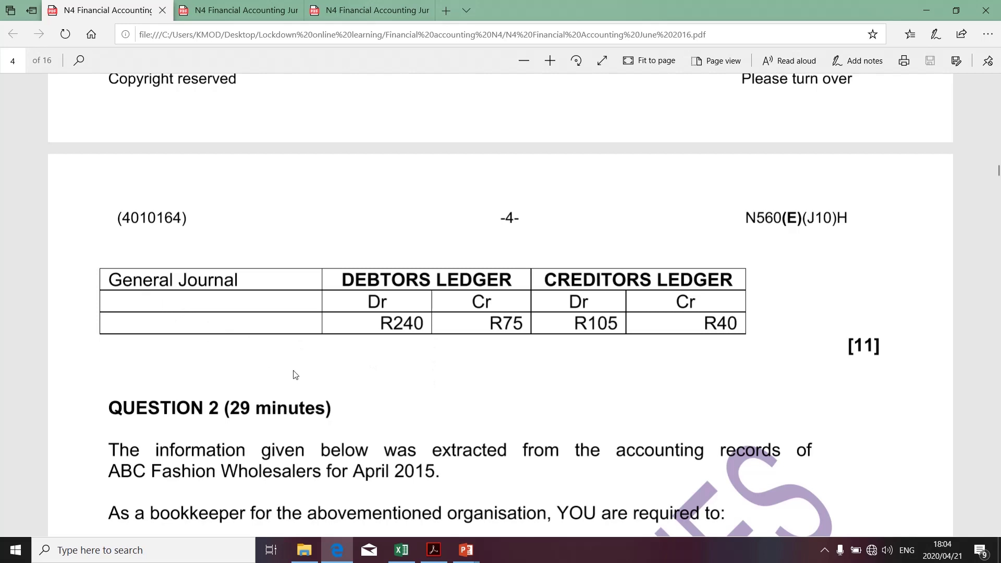
key("alt+Tab")
left_click(411, 336)
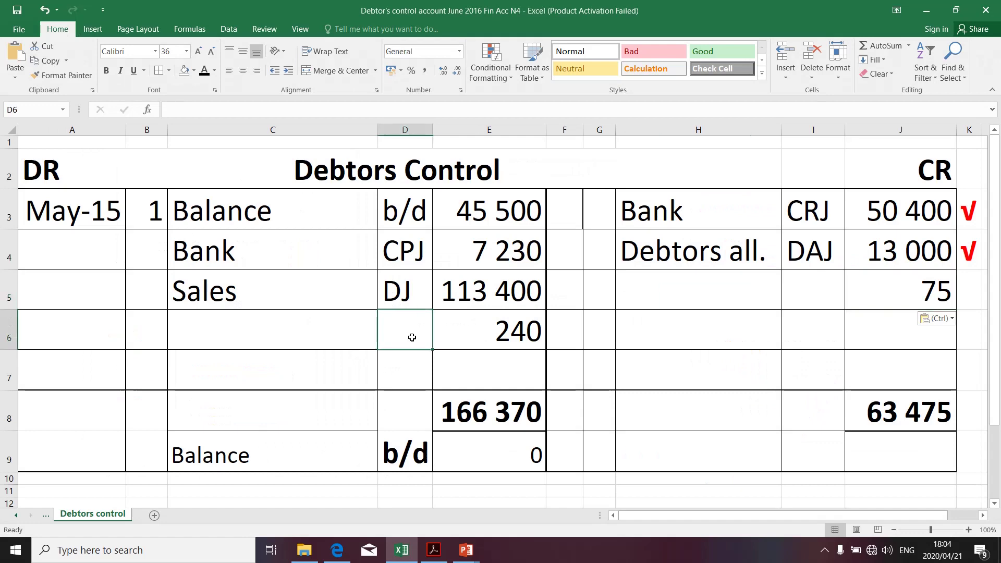
type("GJ")
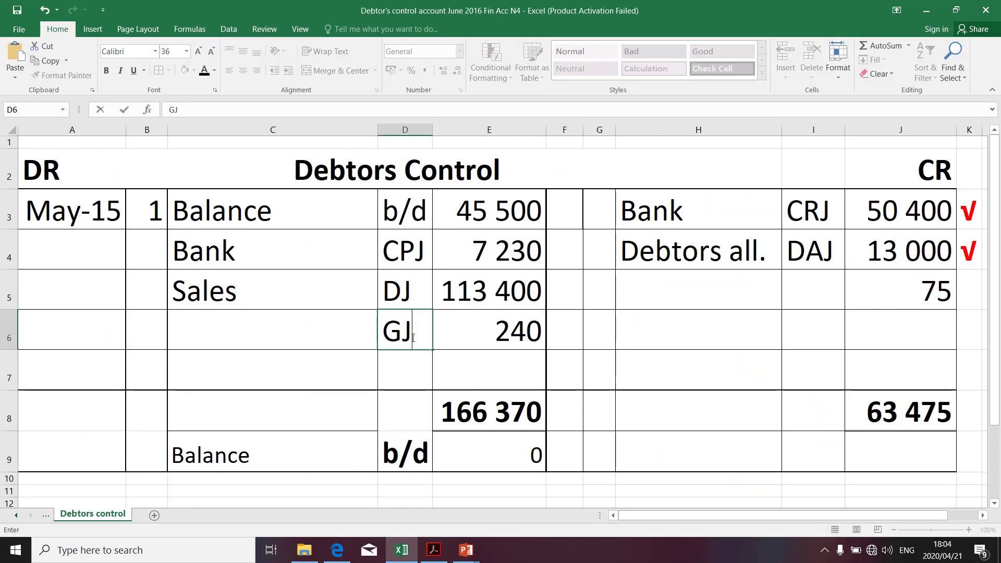
left_click(806, 301)
type("GJ")
left_click(637, 297)
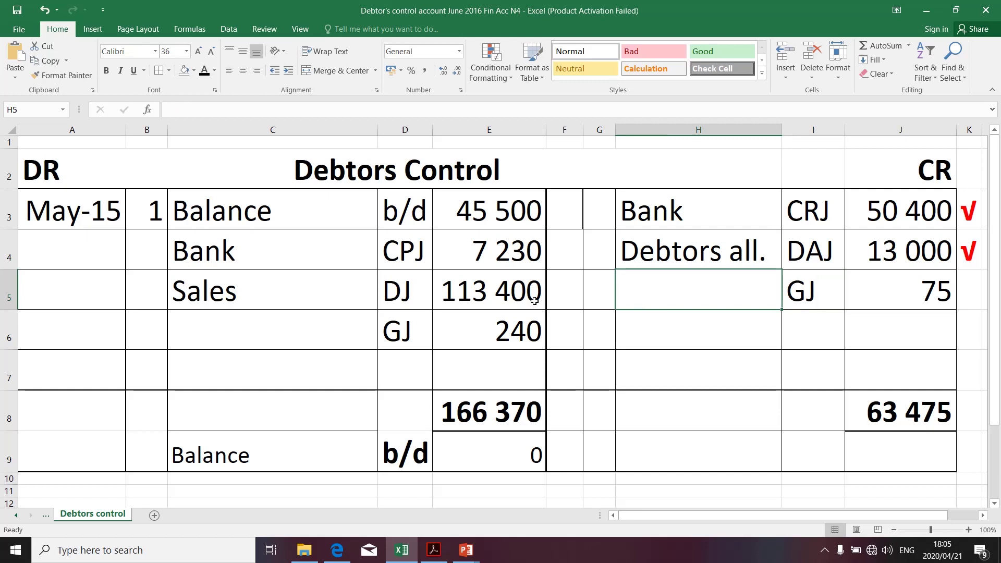
- Enter "Sundry debtors" in C6 as the details of the 240 debit entry
left_click(275, 331)
type("S")
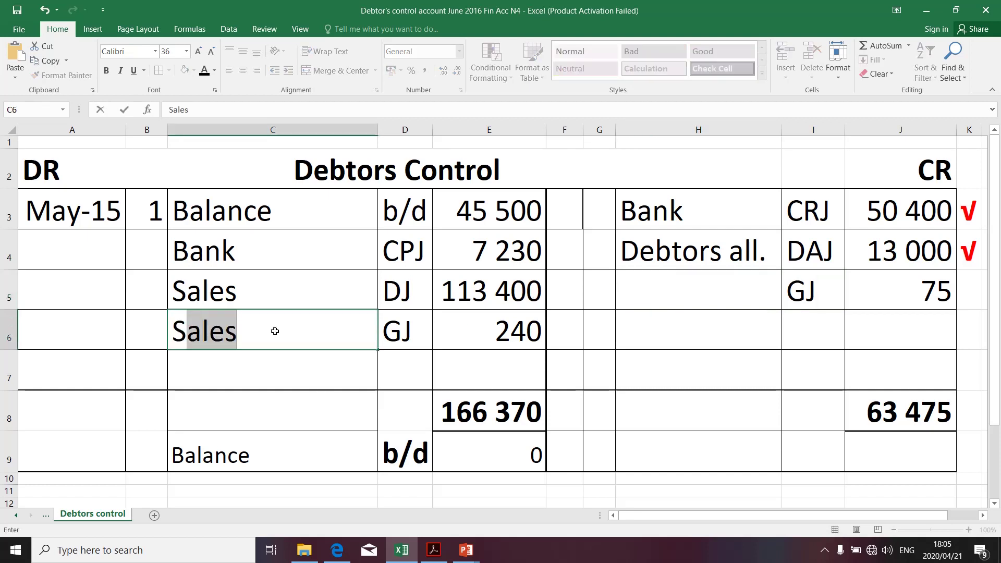
type("und")
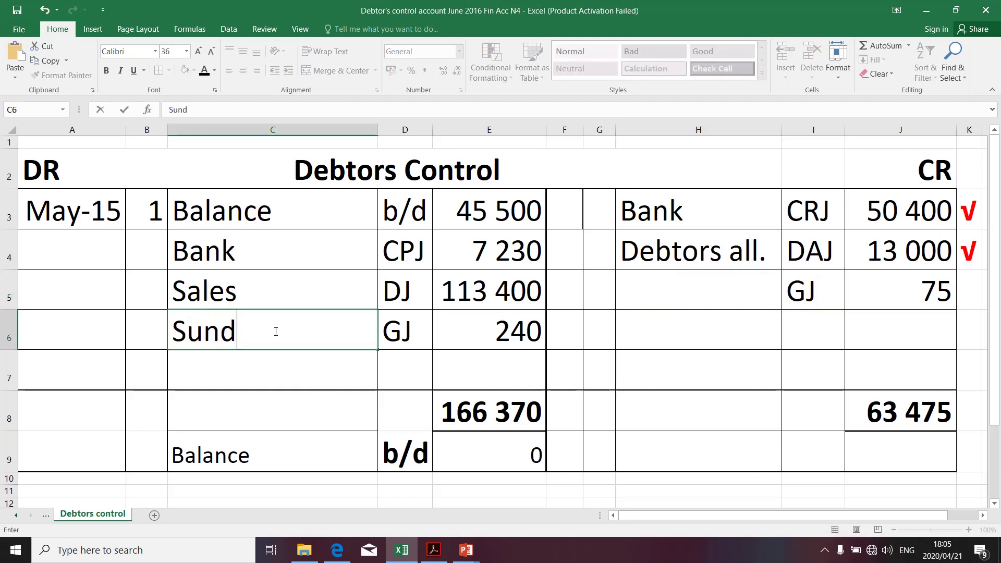
type("ry deb")
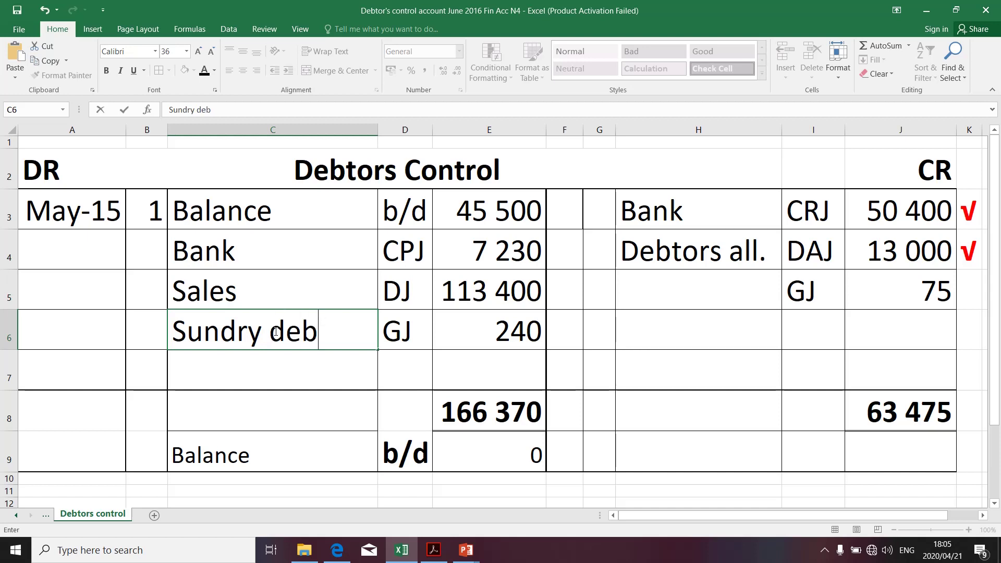
type("tors")
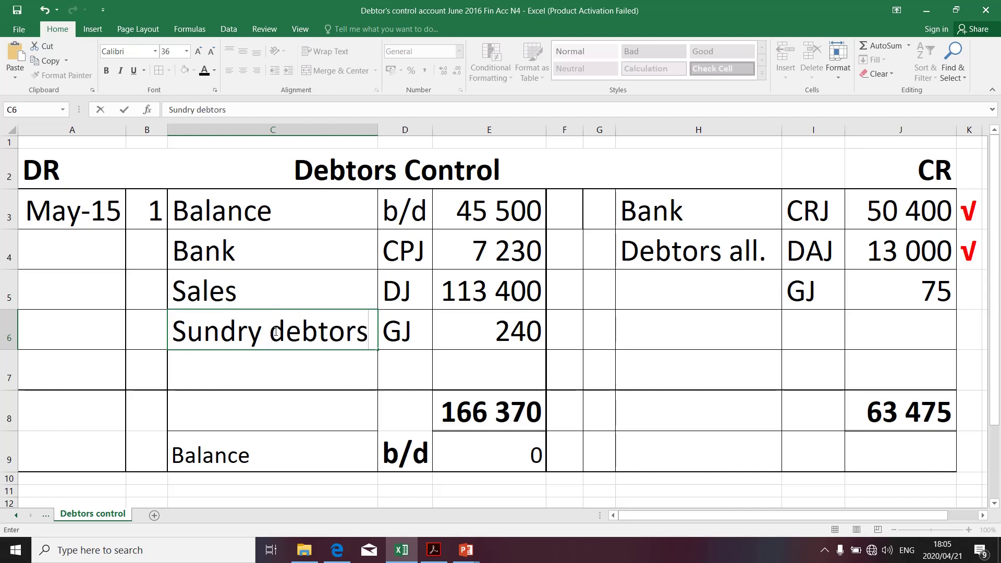
- Copy the "Sundry debtors" text from C6 into H5 as the details of the 75 credit entry
left_click(678, 297)
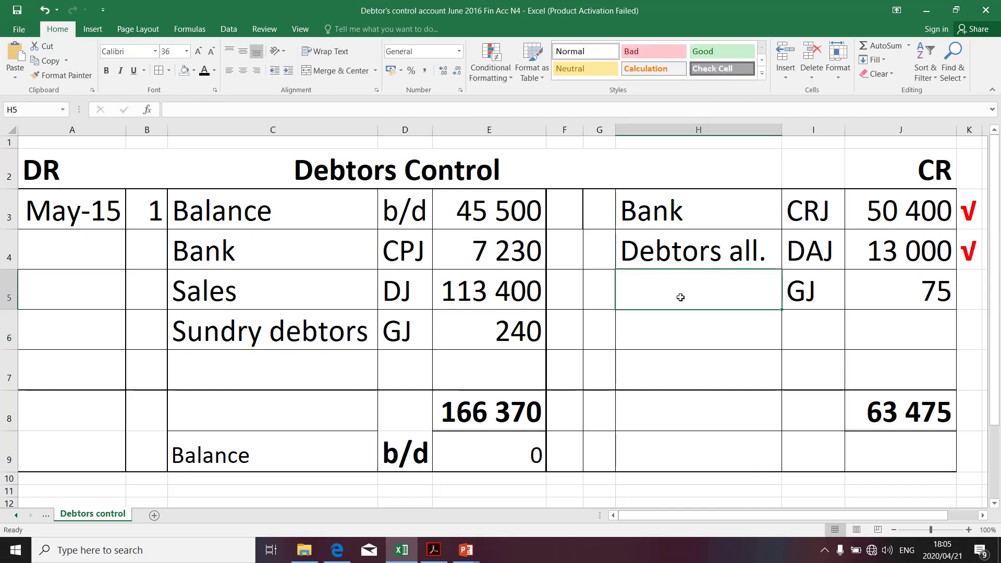
type("De")
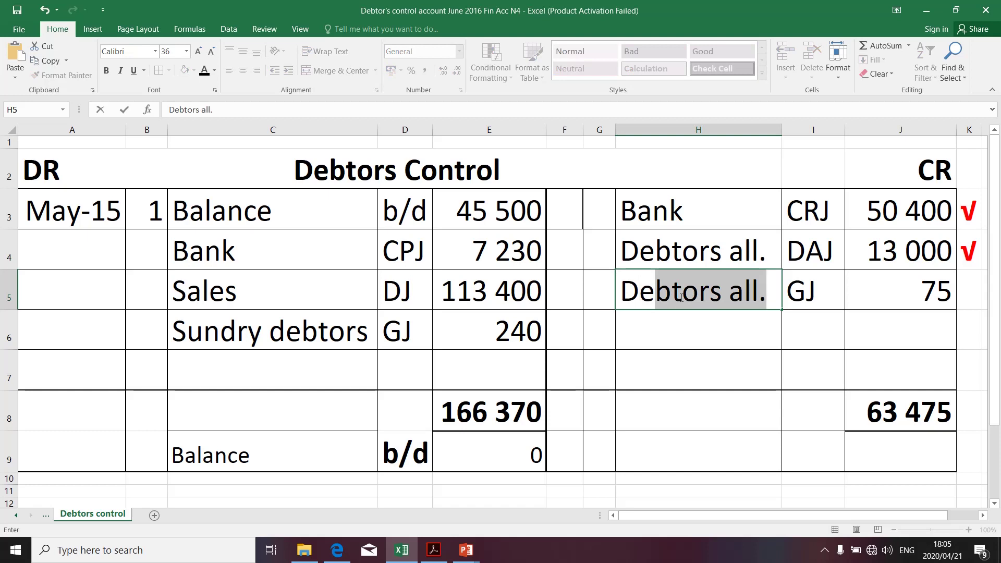
left_click(336, 330)
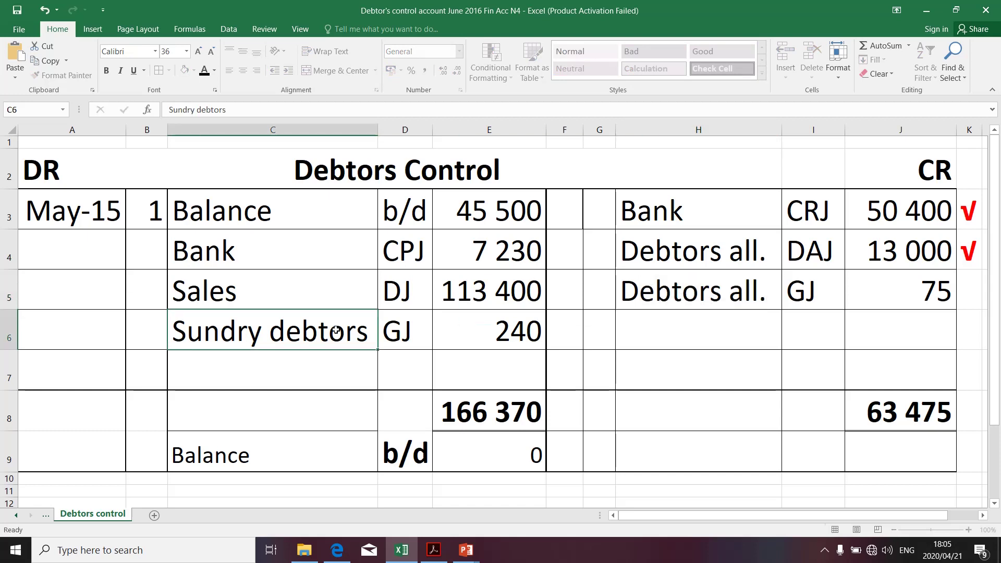
key("ctrl+c")
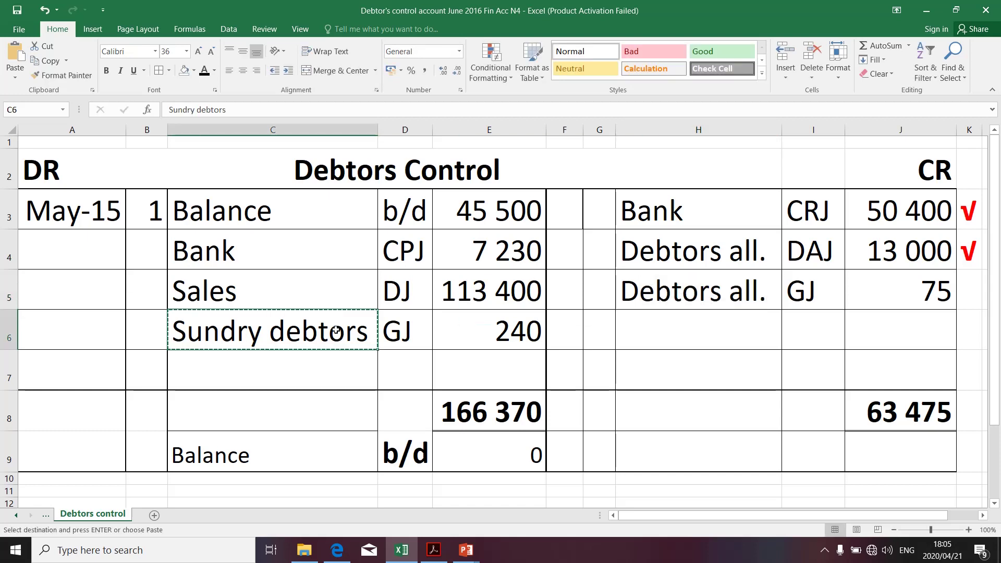
left_click(661, 301)
key("ctrl+v")
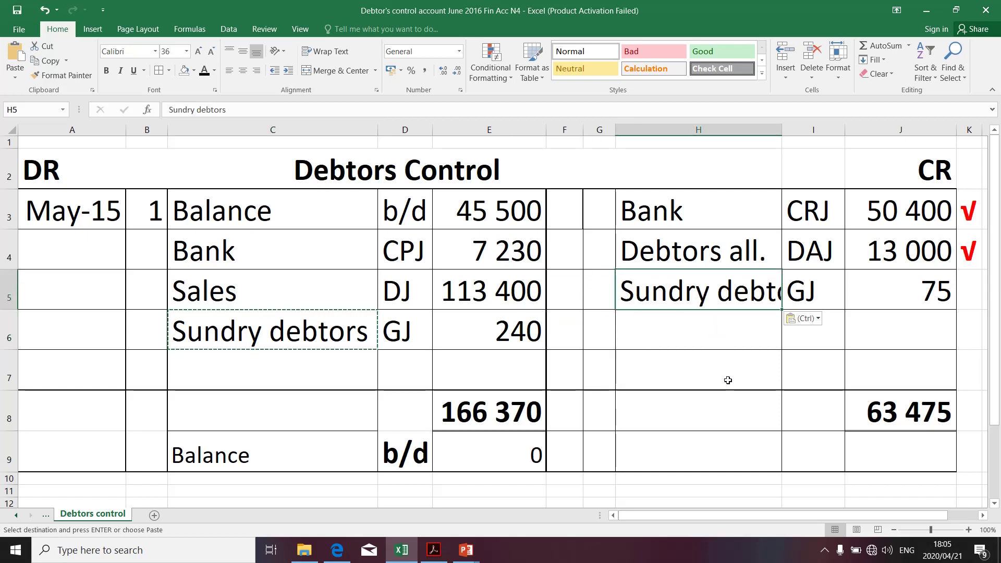
- Narrow column G and widen column H slightly to give the credit-side details more room, and end the copy mode
left_click_drag(616, 132, 608, 133)
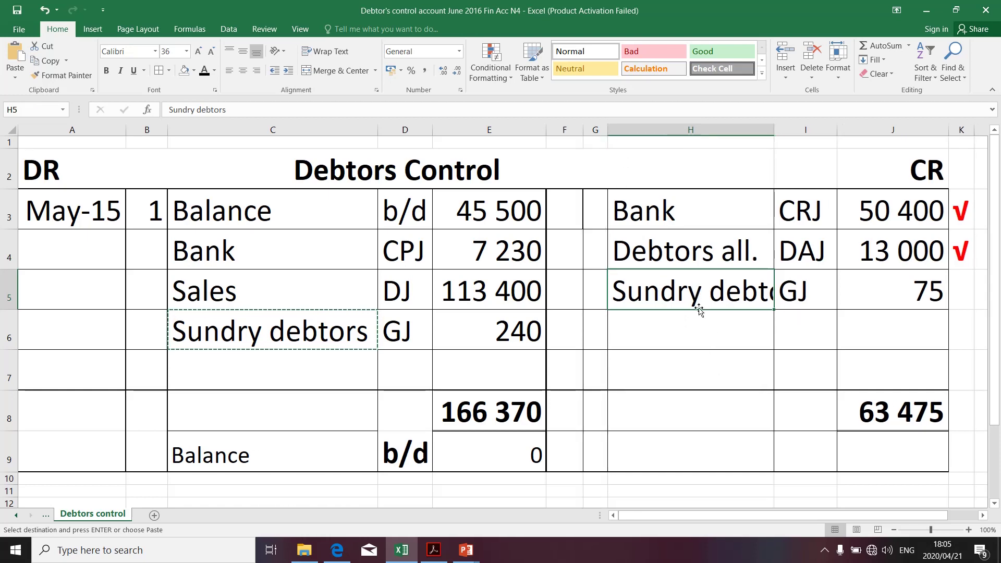
left_click(709, 371)
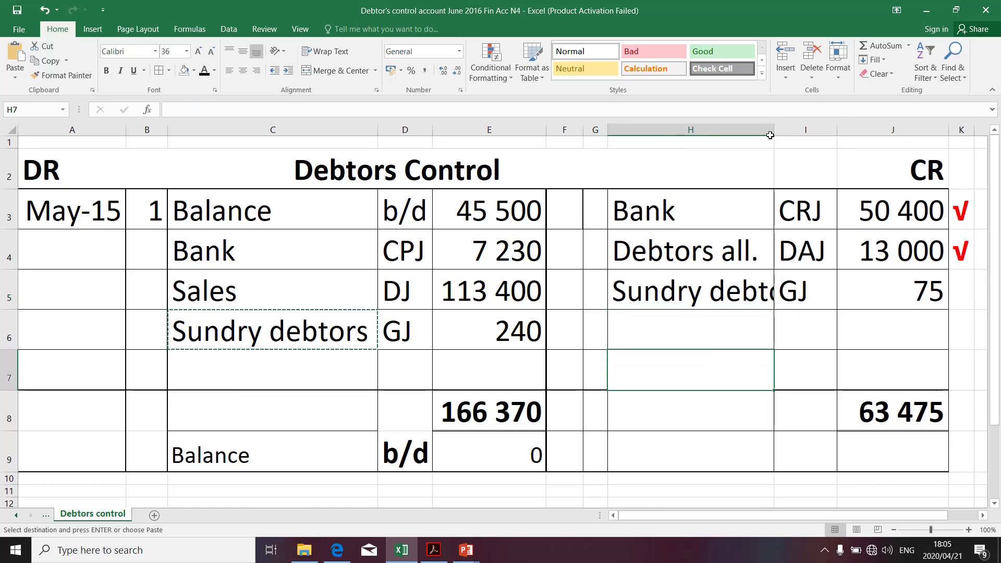
left_click_drag(774, 131, 791, 131)
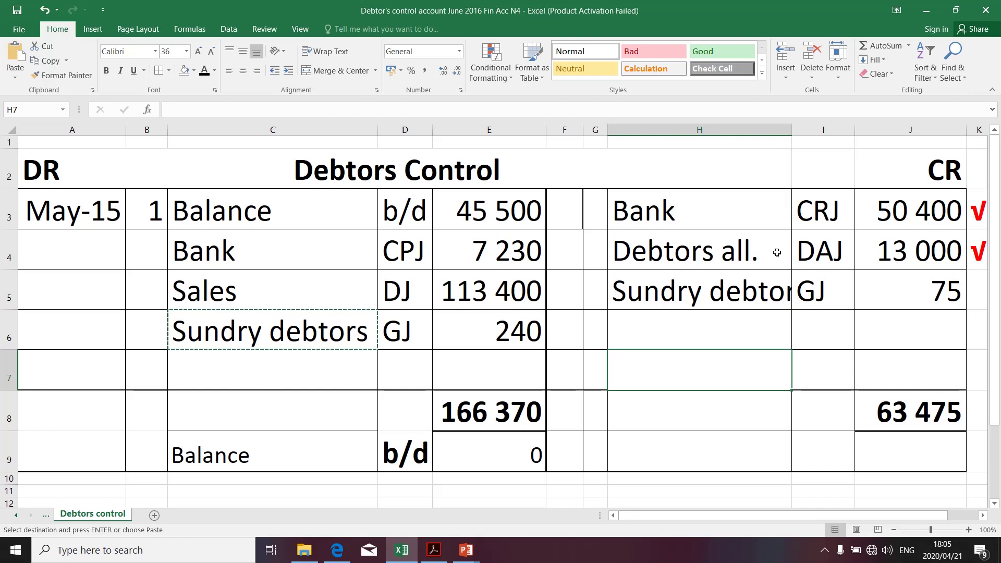
left_click(757, 295)
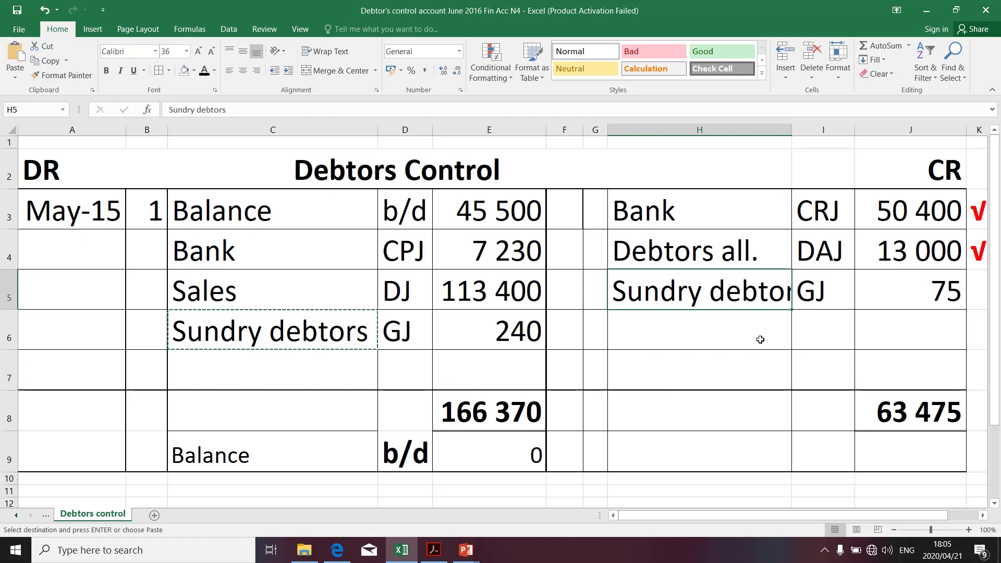
key("Escape")
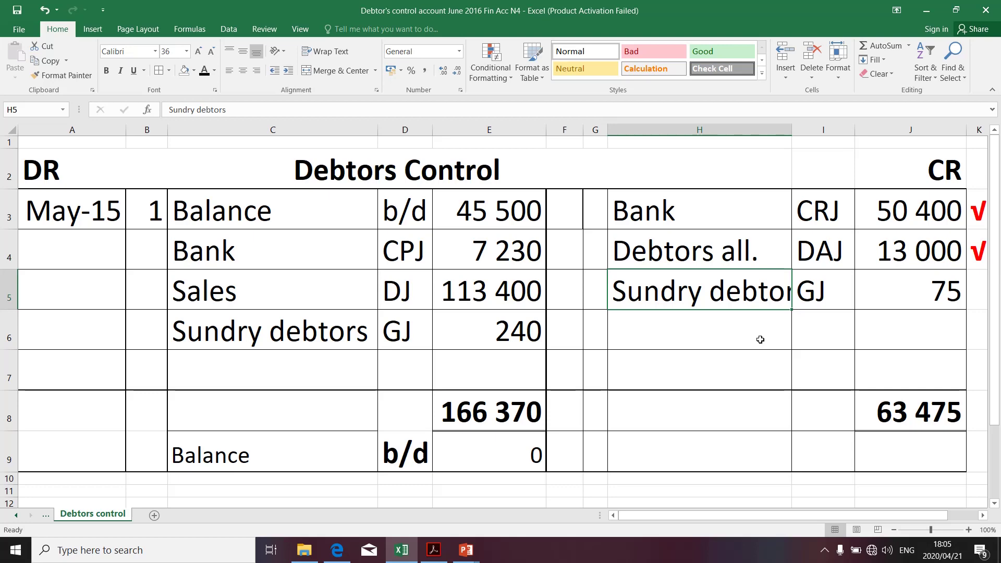
- Review the General Journal table in the question PDF, and inspect the debit and credit totals in E8 and J8 of the Excel account
key("alt+Tab")
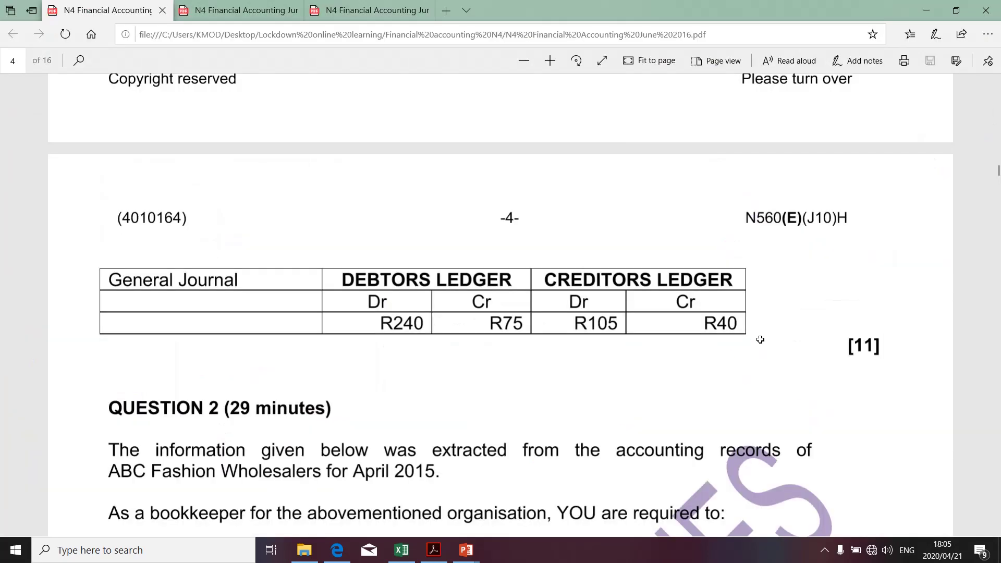
key("alt+Tab")
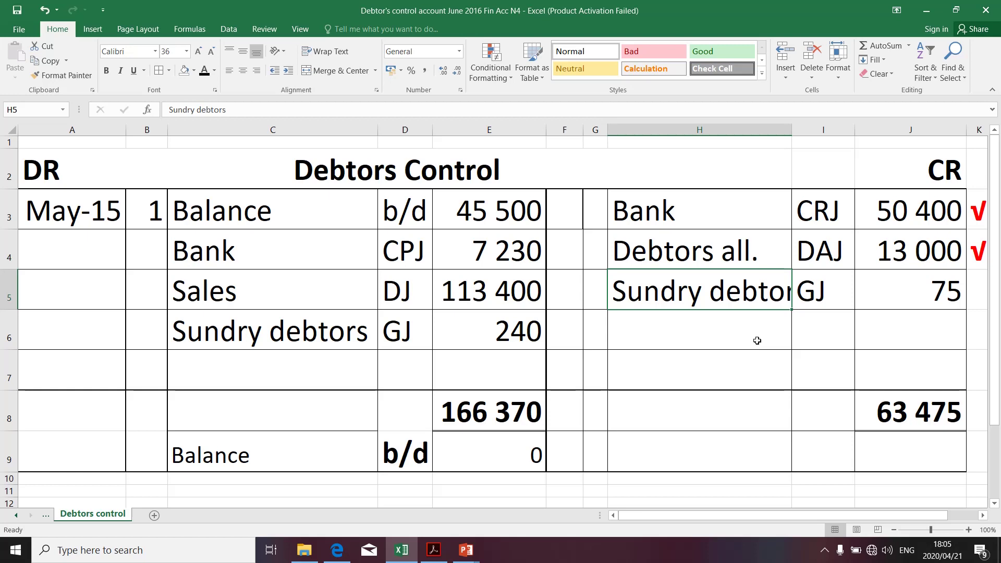
left_click(506, 420)
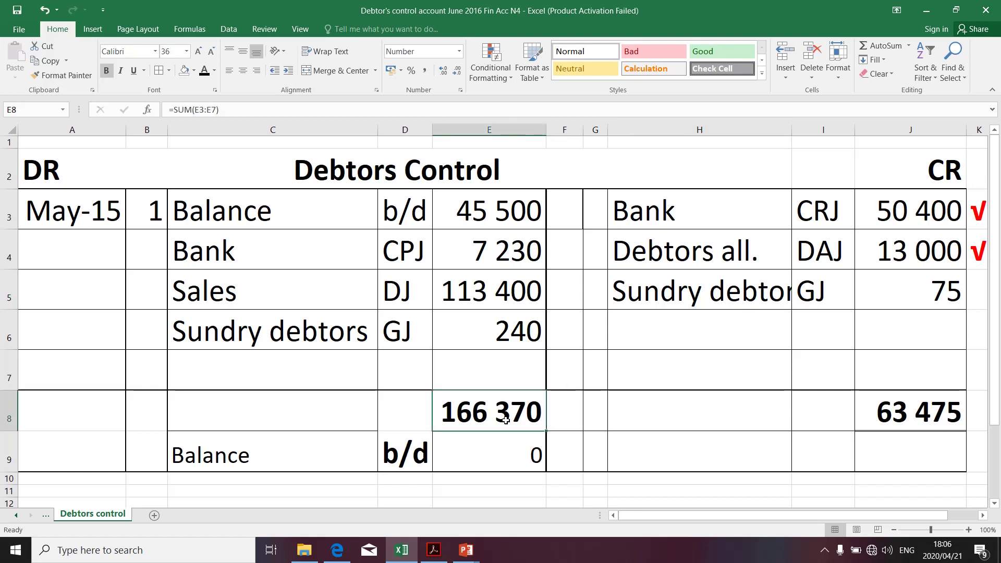
left_click(883, 402)
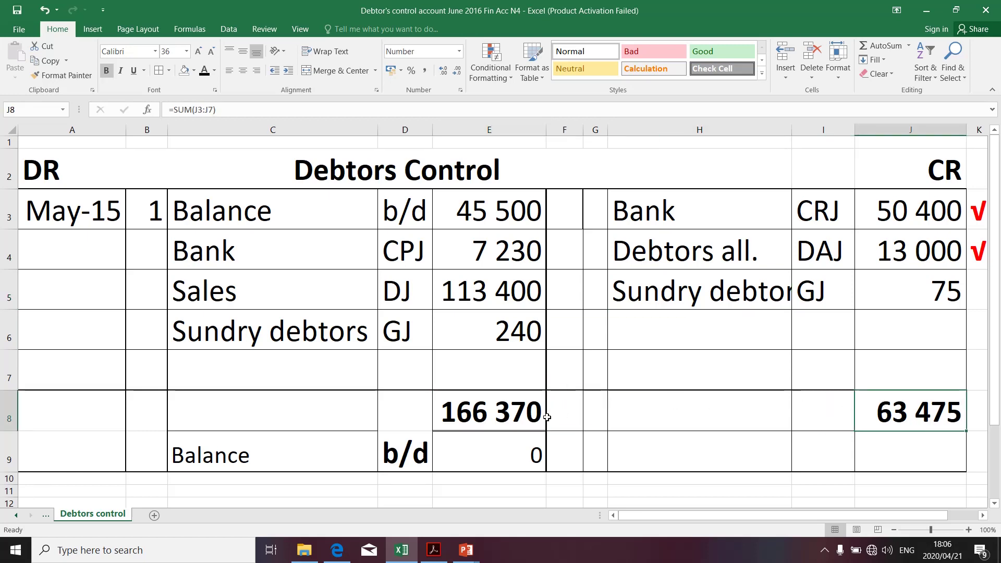
- Fill the debit total in E8 with green and the credit total in J8 with red
left_click(514, 427)
left_click(193, 72)
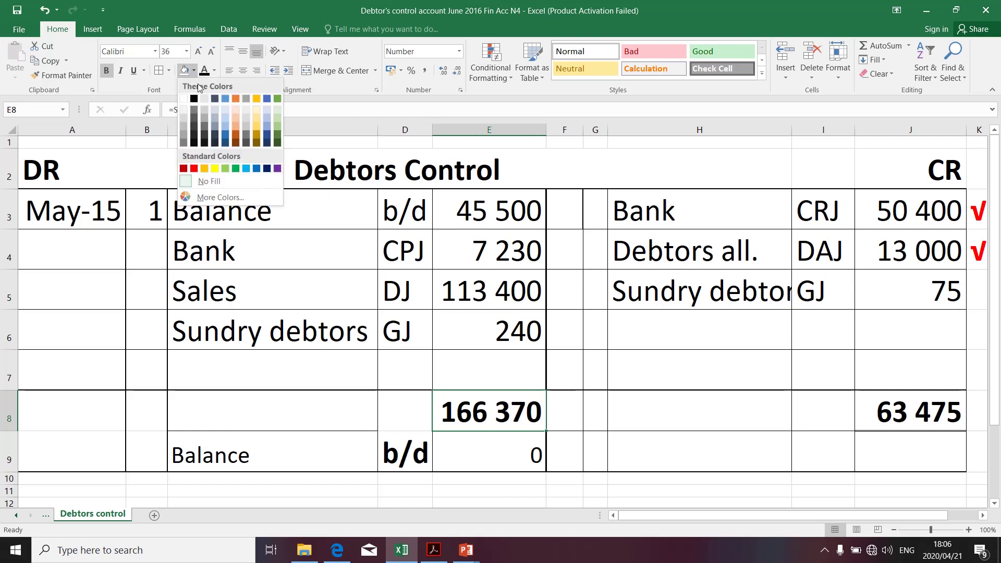
left_click(238, 173)
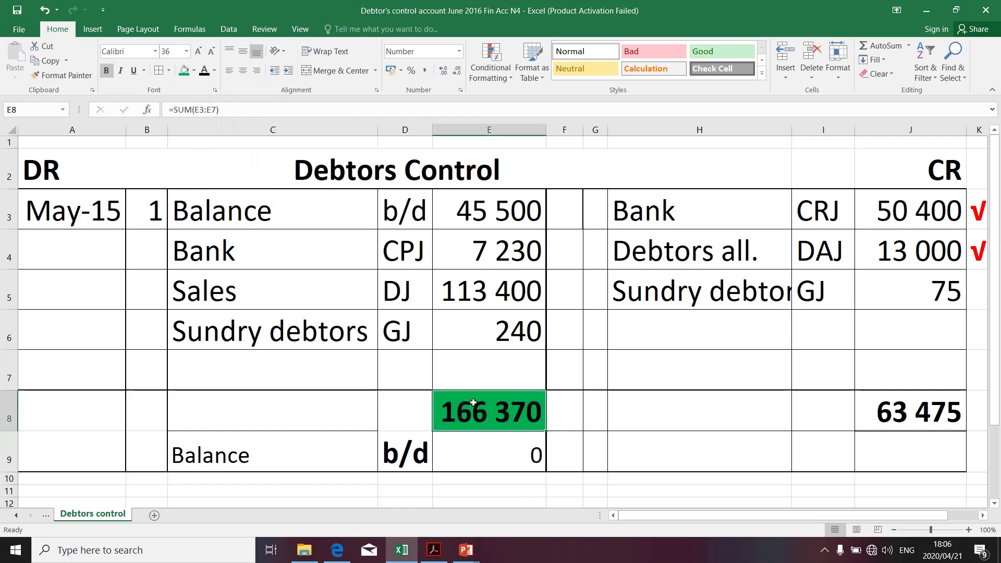
left_click(905, 415)
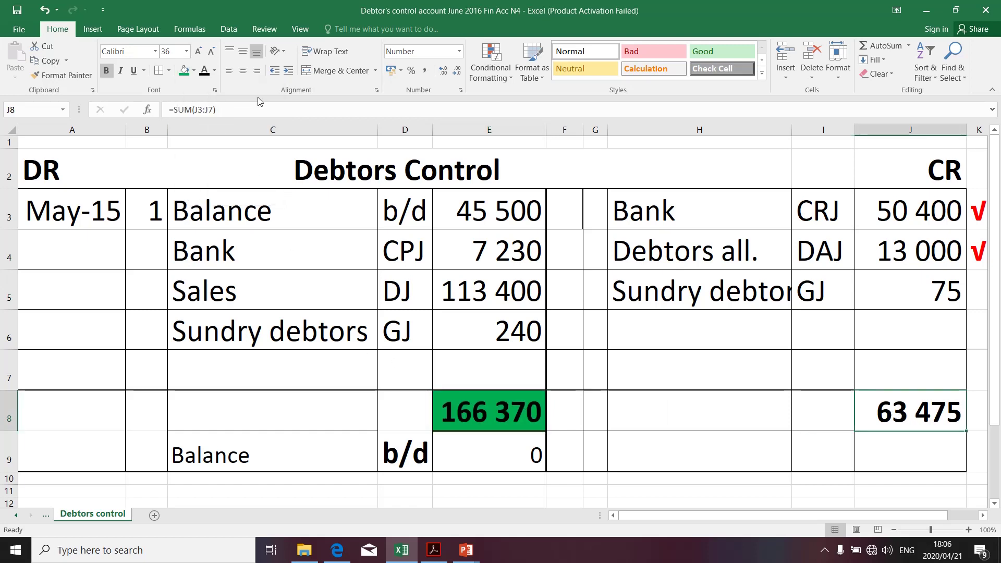
left_click(194, 72)
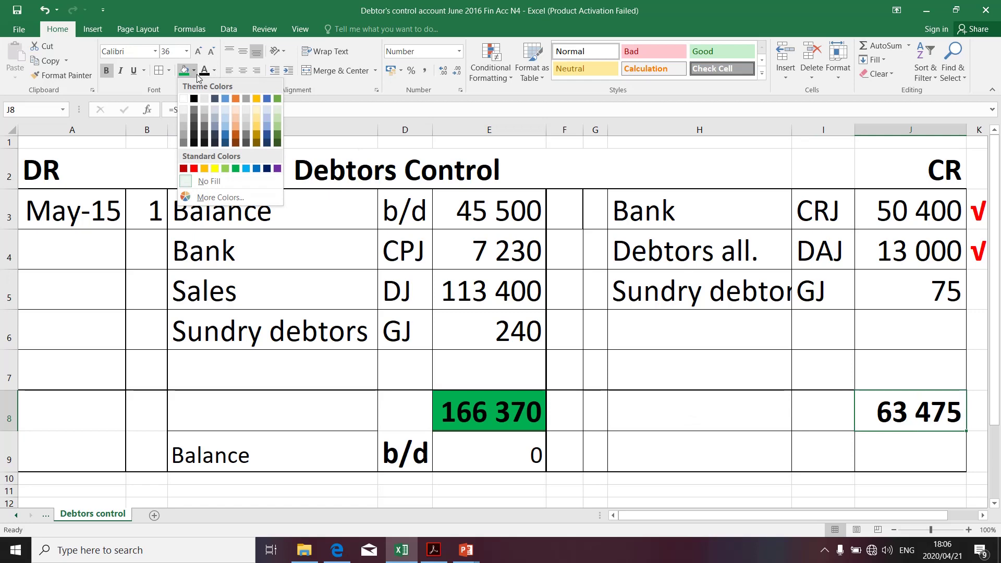
left_click(194, 169)
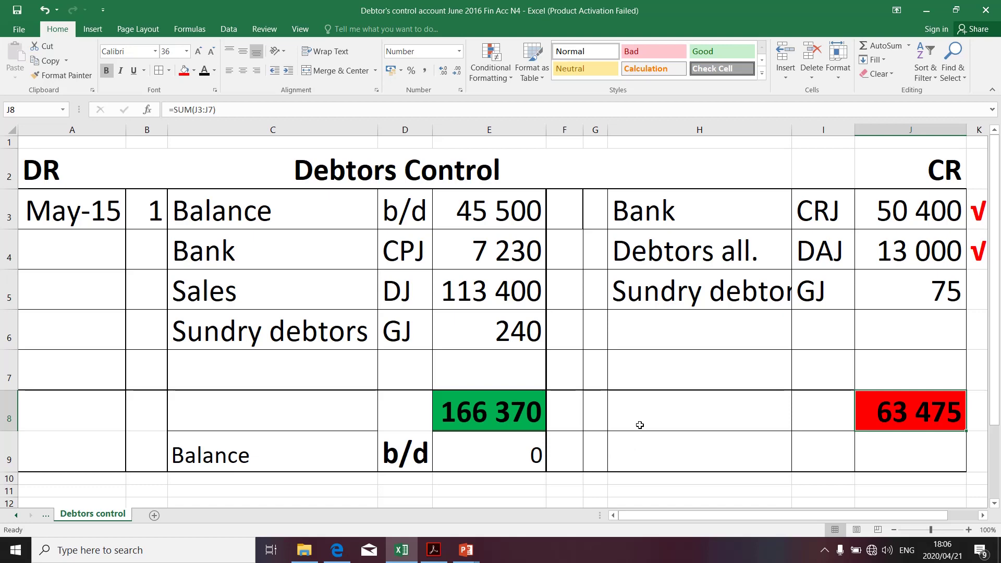
left_click(889, 327)
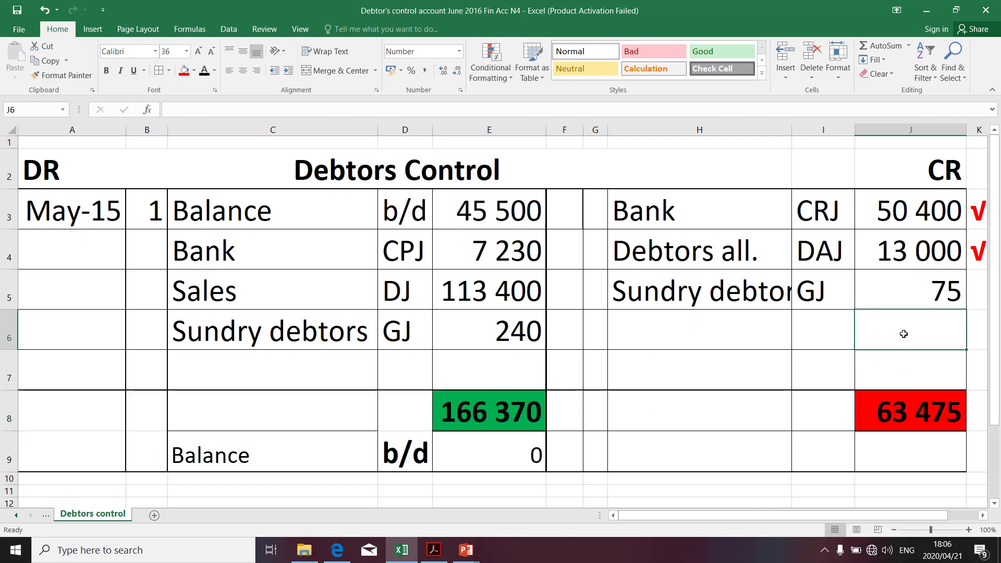
left_click(474, 421)
left_click(902, 341)
type("=")
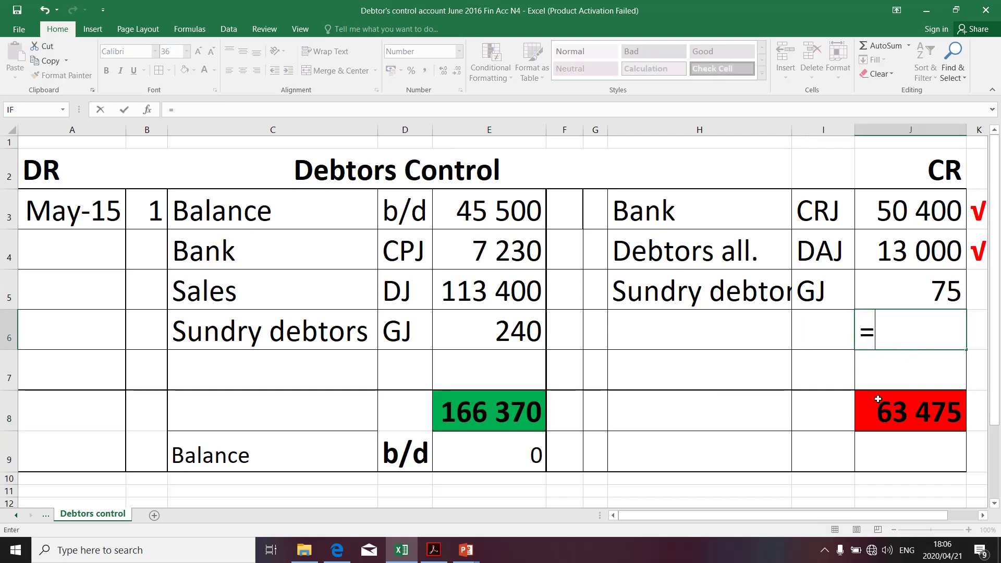
left_click(513, 420)
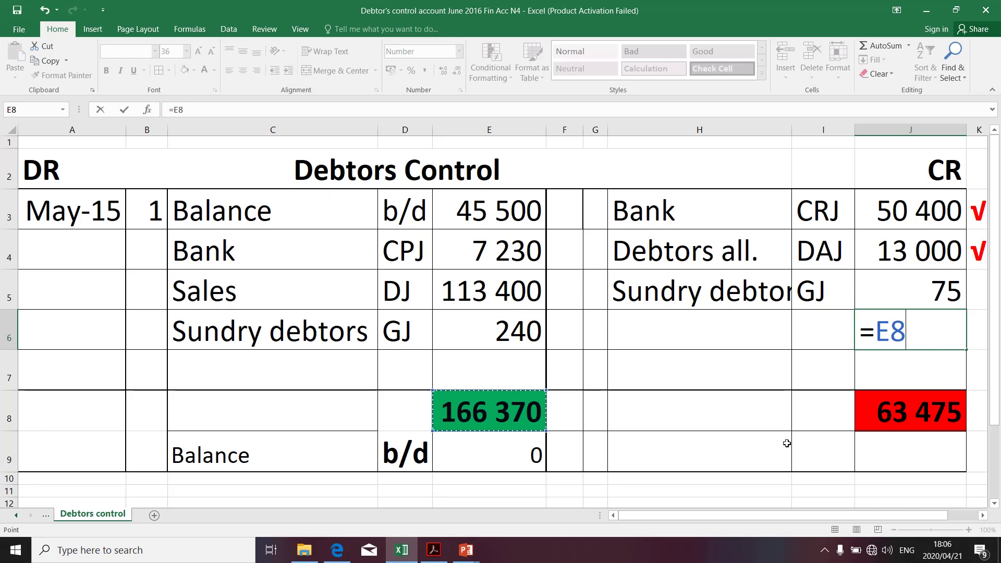
key("BackSpace")
key("BackSpace")
key("BackSpace")
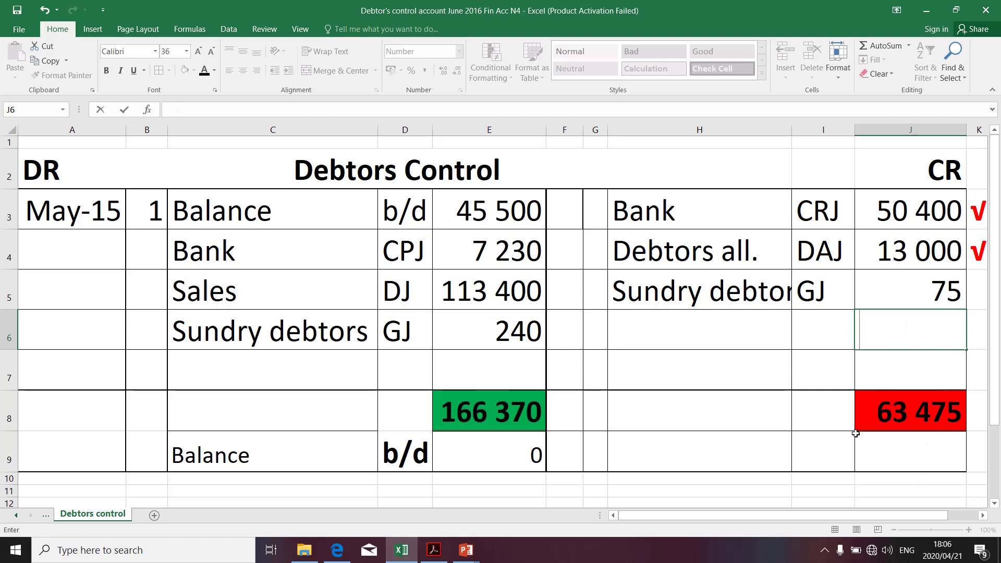
- Calculate the closing balance in J7 with the formula =E8-SUM(J3:J5)
left_click(879, 379)
type("=")
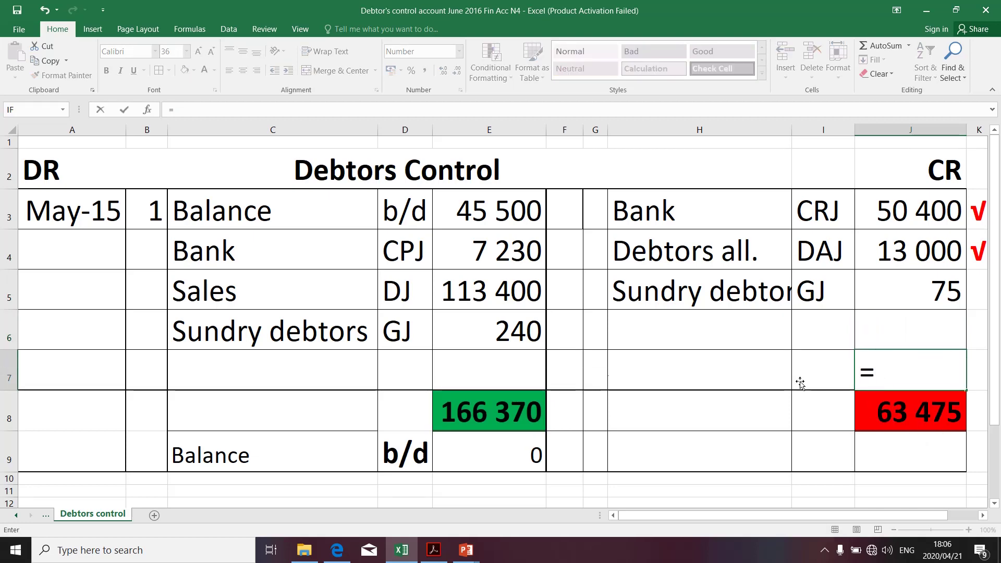
left_click(501, 419)
type("_")
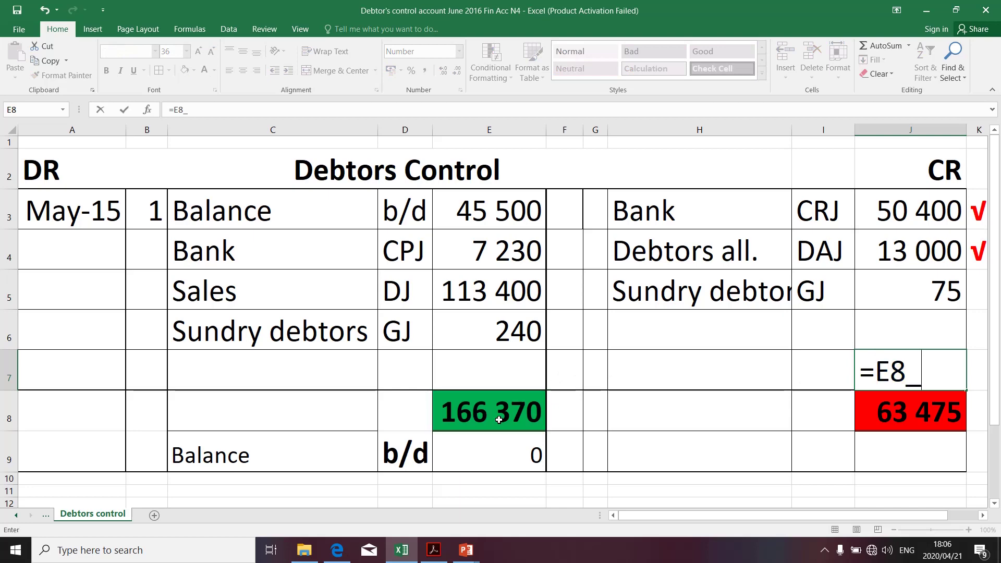
key("BackSpace")
type("-")
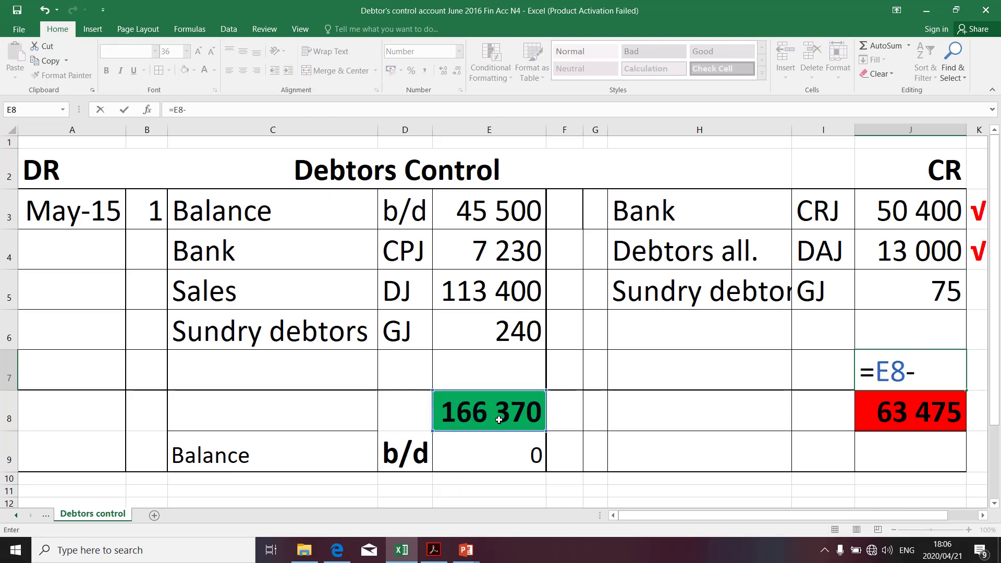
type("Sum")
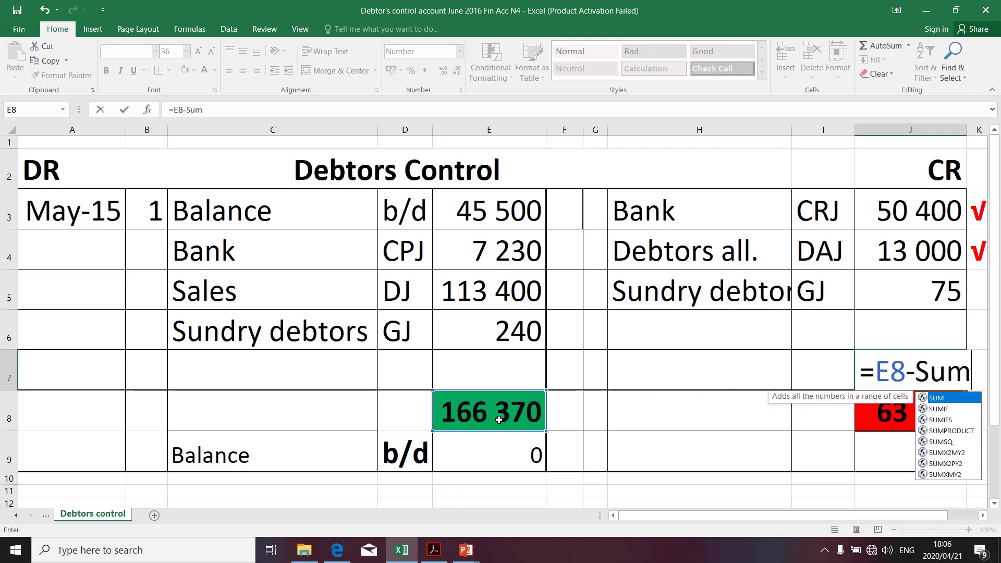
type("(")
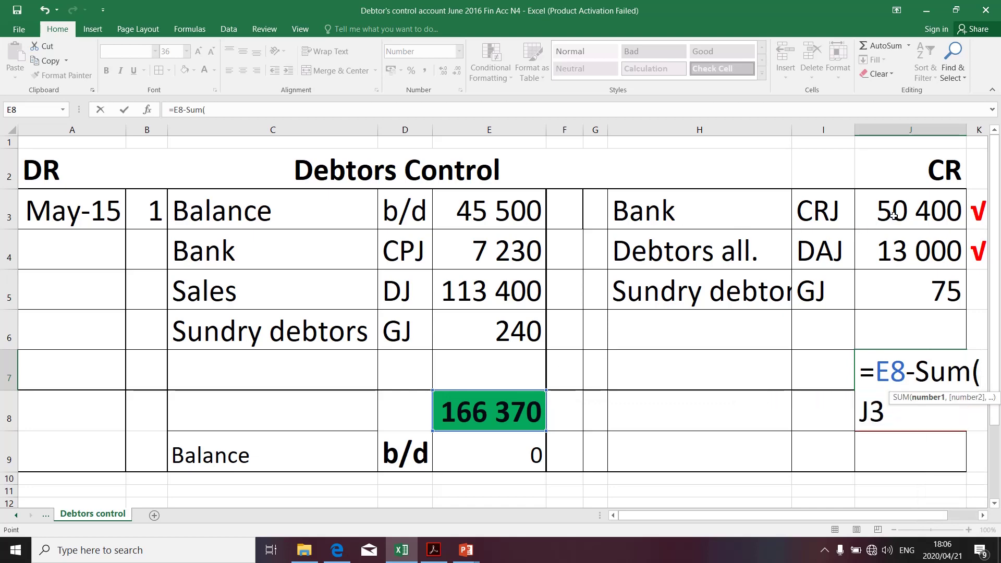
left_click_drag(893, 219, 910, 283)
type(")")
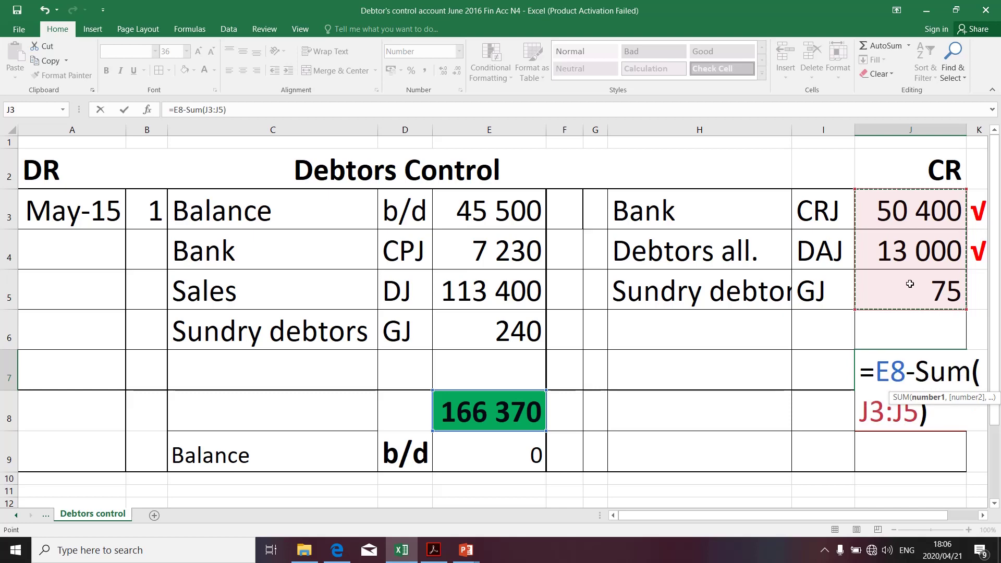
key("Return")
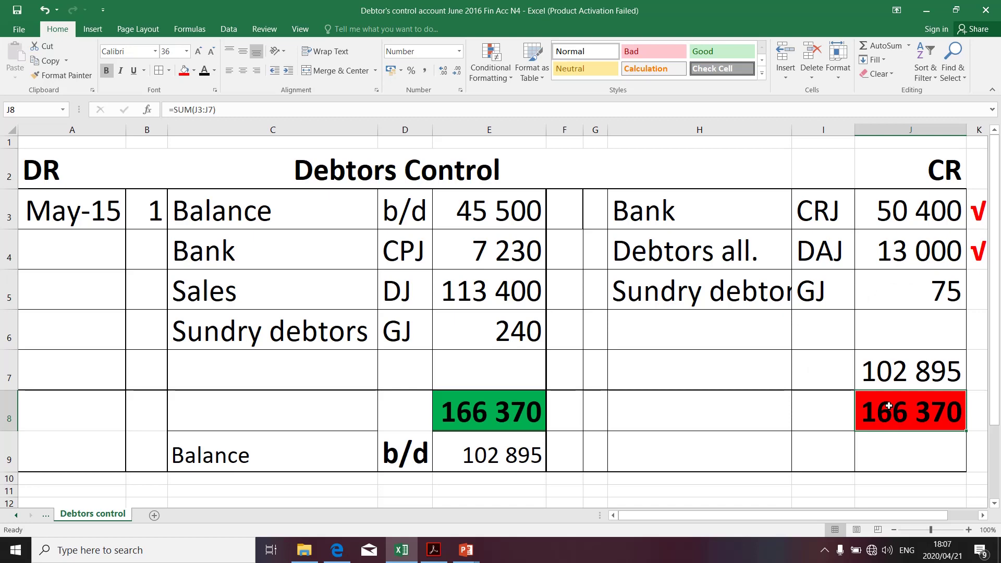
- Label the closing balance on the credit side with "Balance" in H7 and the folio "c/d" in I7
left_click(644, 379)
type("B")
type("alnce")
key("BackSpace")
key("BackSpace")
key("BackSpace")
type("ance")
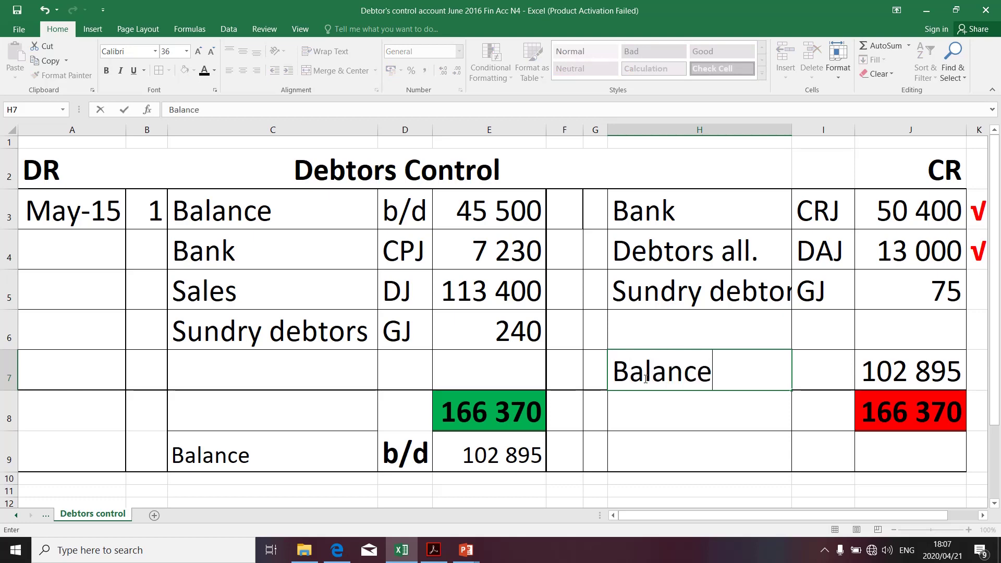
left_click(810, 379)
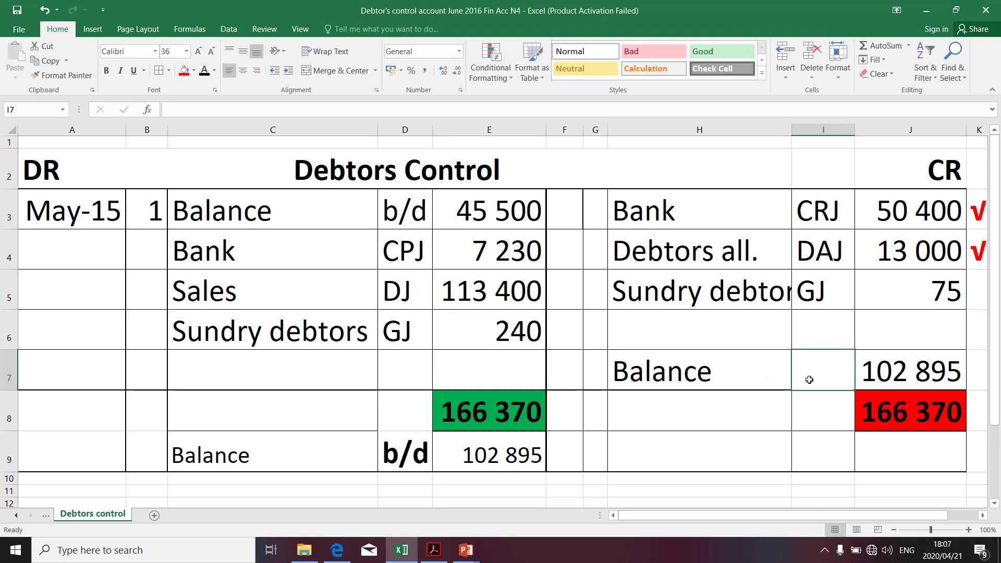
type("c/d")
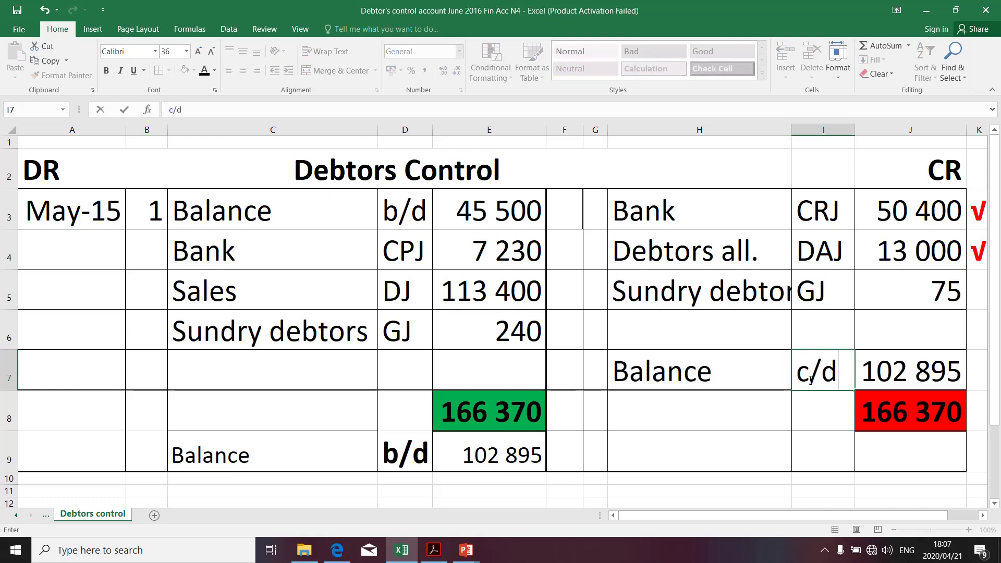
left_click(840, 425)
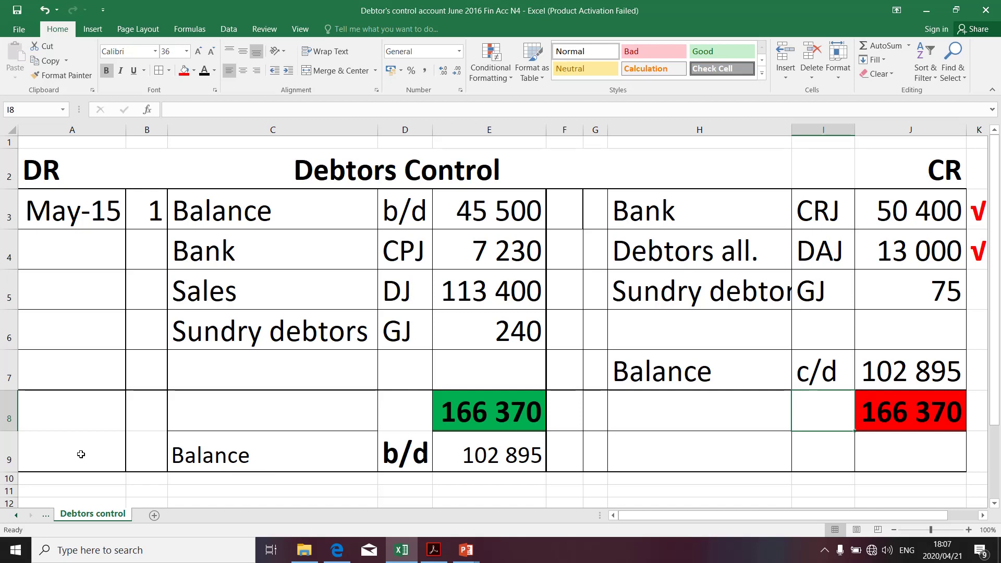
- Date the Balance b/d line in row 9 with Jun 2015 in A9 and day 1 in B9
left_click(913, 384)
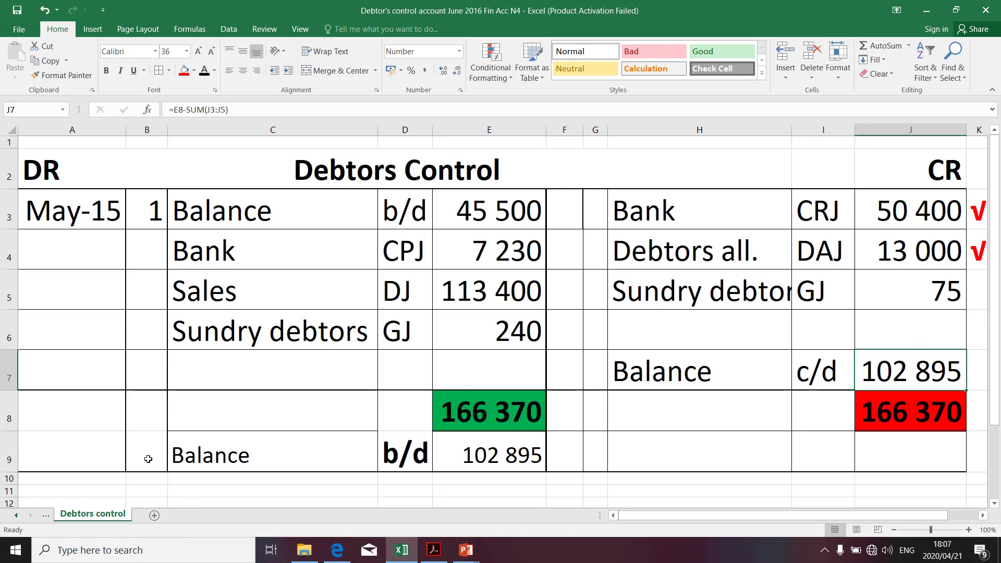
left_click(90, 456)
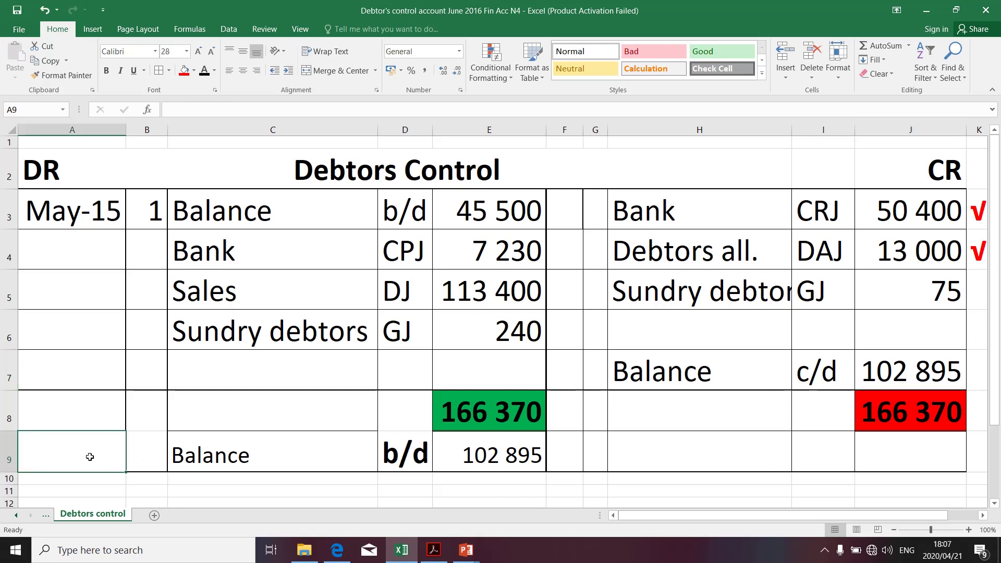
type("Jun 2015")
key("Return")
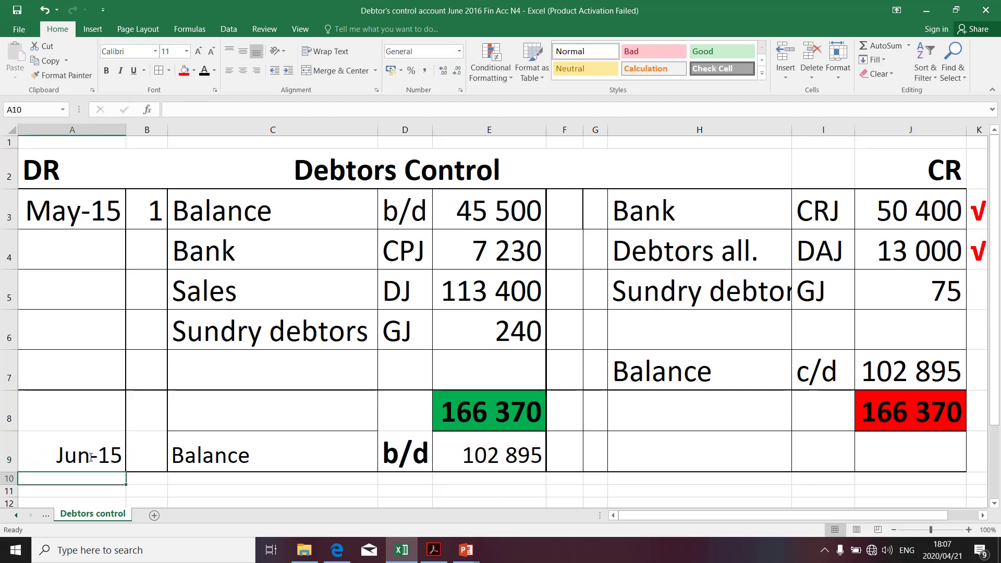
left_click(139, 455)
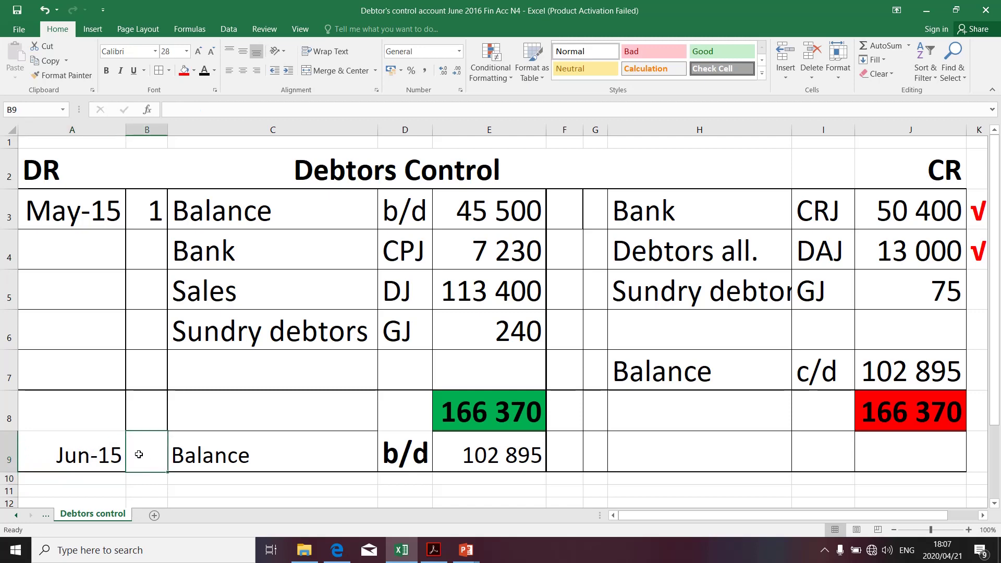
type("30")
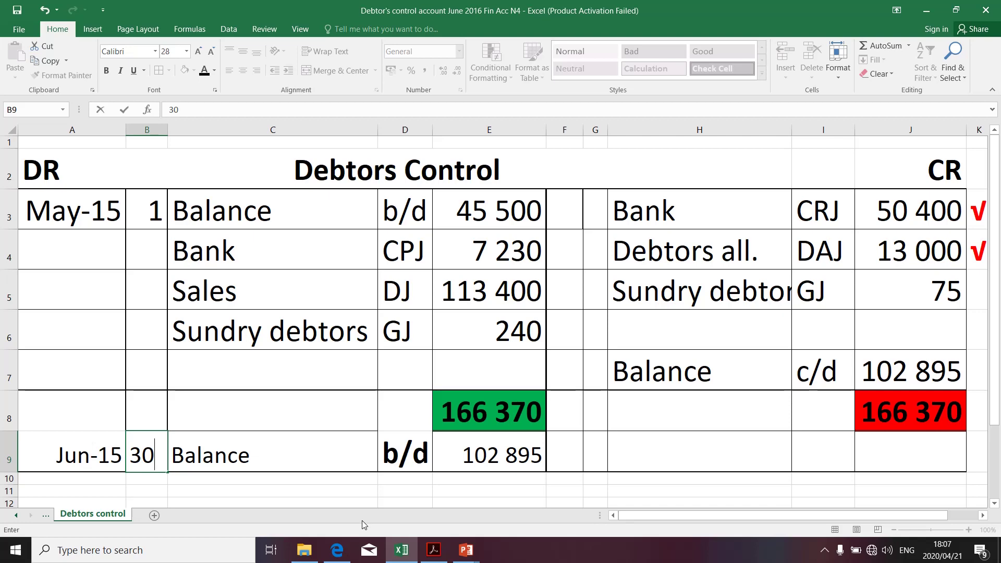
key("BackSpace")
key("BackSpace")
type("1")
left_click(357, 486)
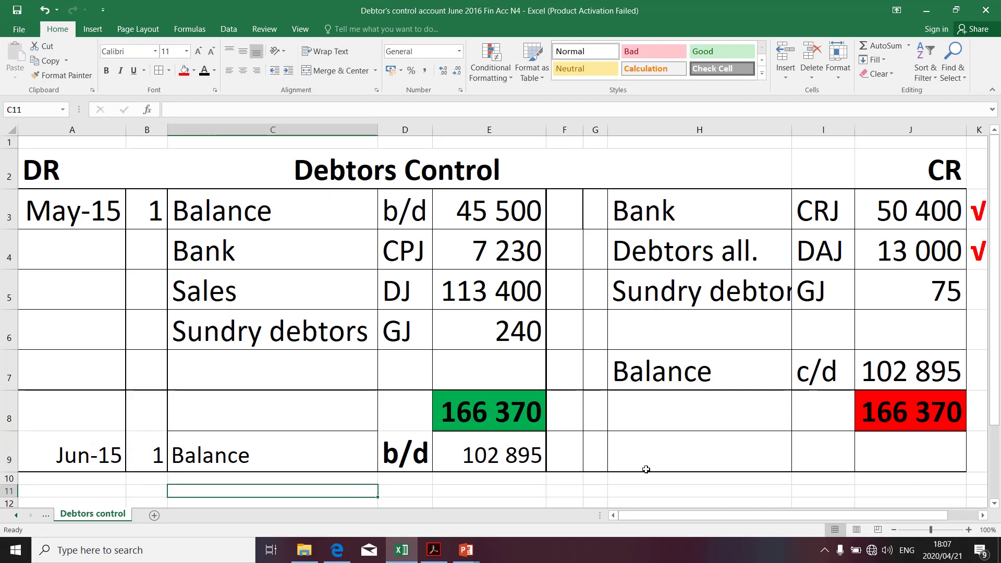
- Inspect the balances in J7 and E9, and copy the green formatting of the debit total E8 to the credit total J8
left_click(891, 375)
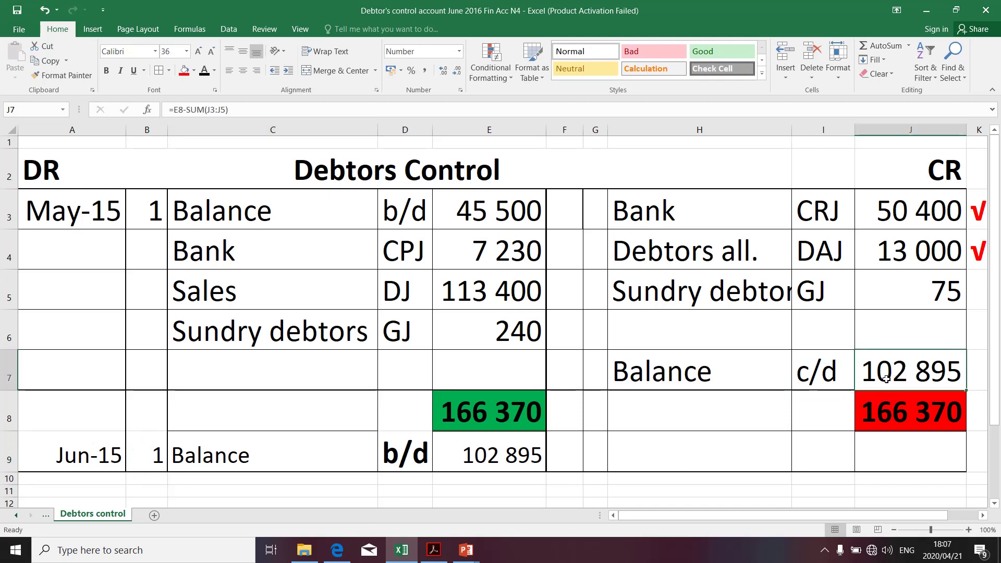
left_click(518, 455)
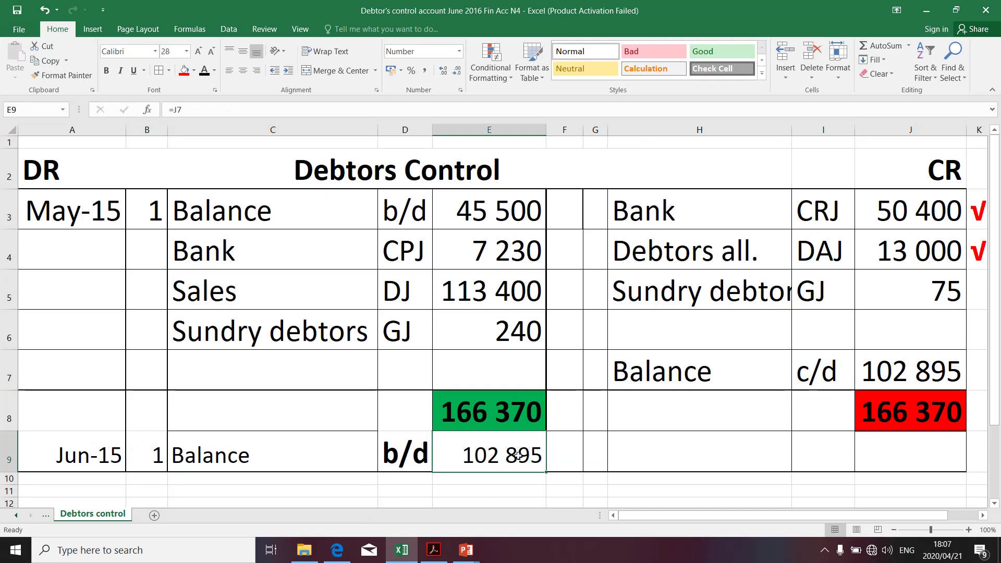
left_click(519, 421)
left_click(63, 75)
left_click(919, 412)
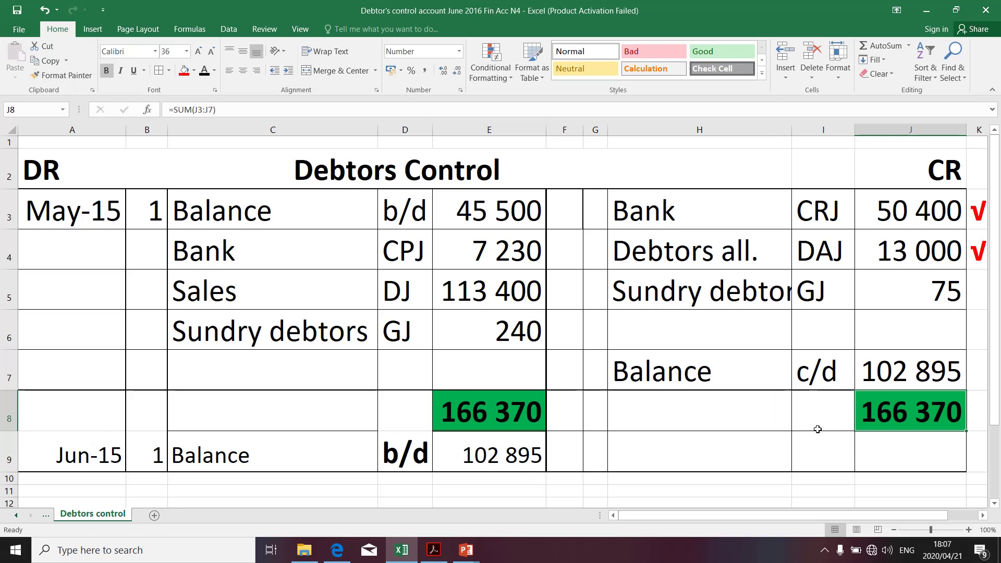